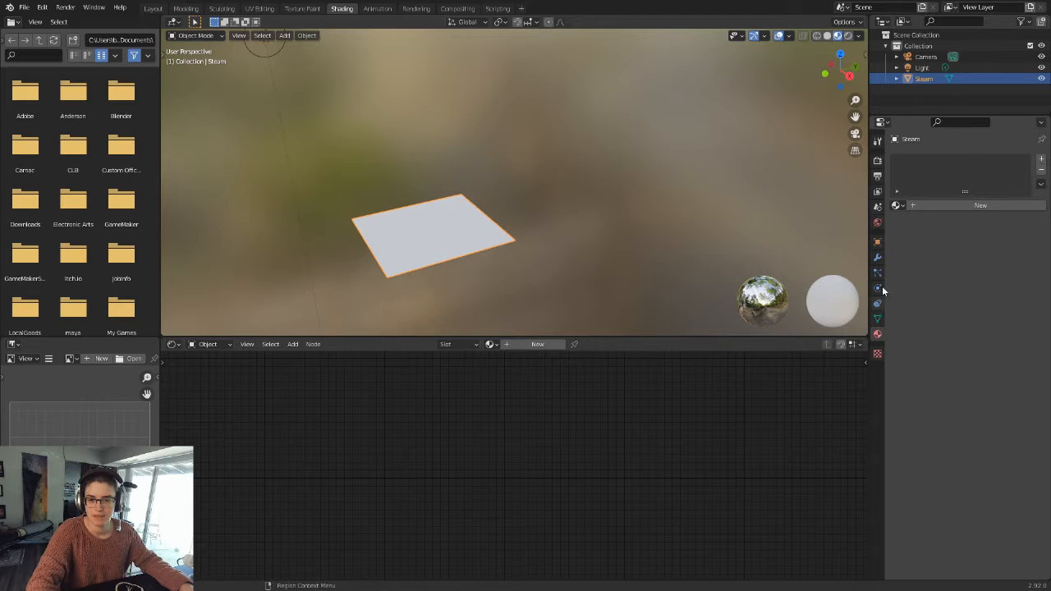
Step: Create a new material for the Steam plane
click(915, 205)
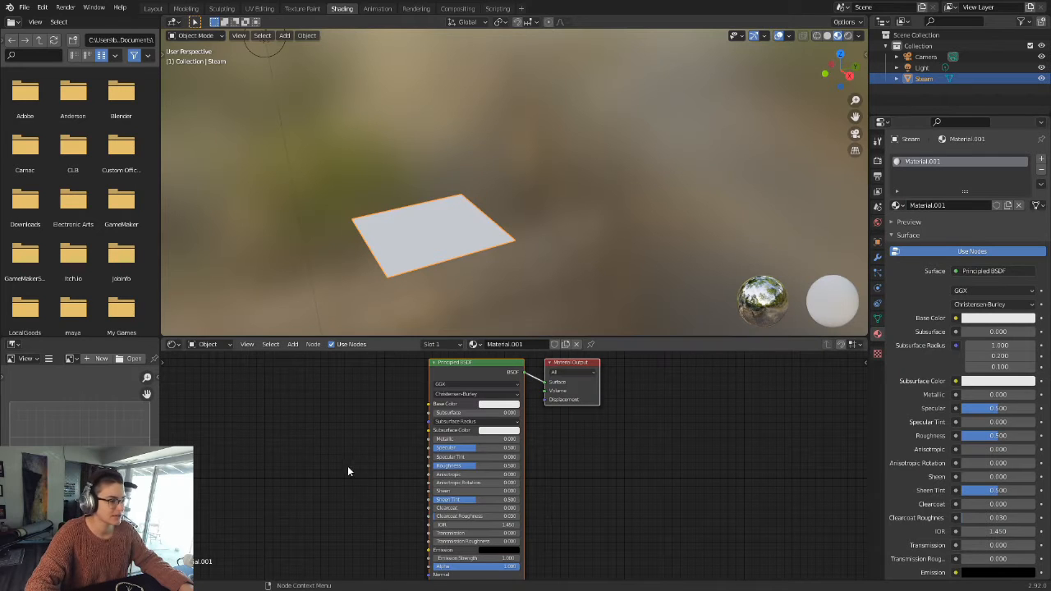
scroll(348, 466, down, 2)
middle_drag(352, 478, 424, 451)
scroll(445, 431, down, 2)
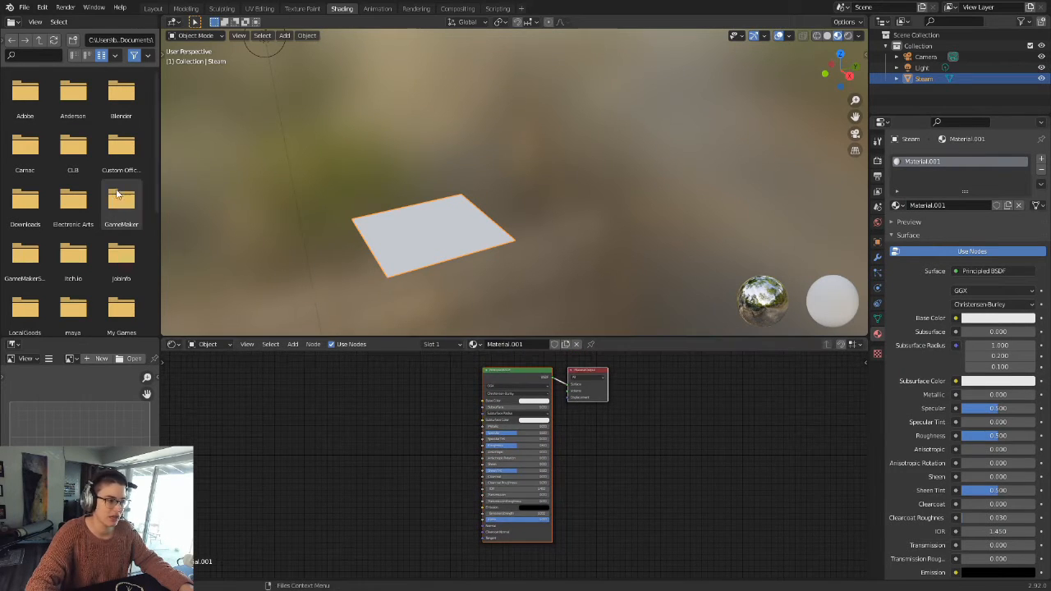
Step: Browse through the VCU folder to Materials and add smoke_alpha.jpg to the shader node graph as an image texture
scroll(82, 238, down, 4)
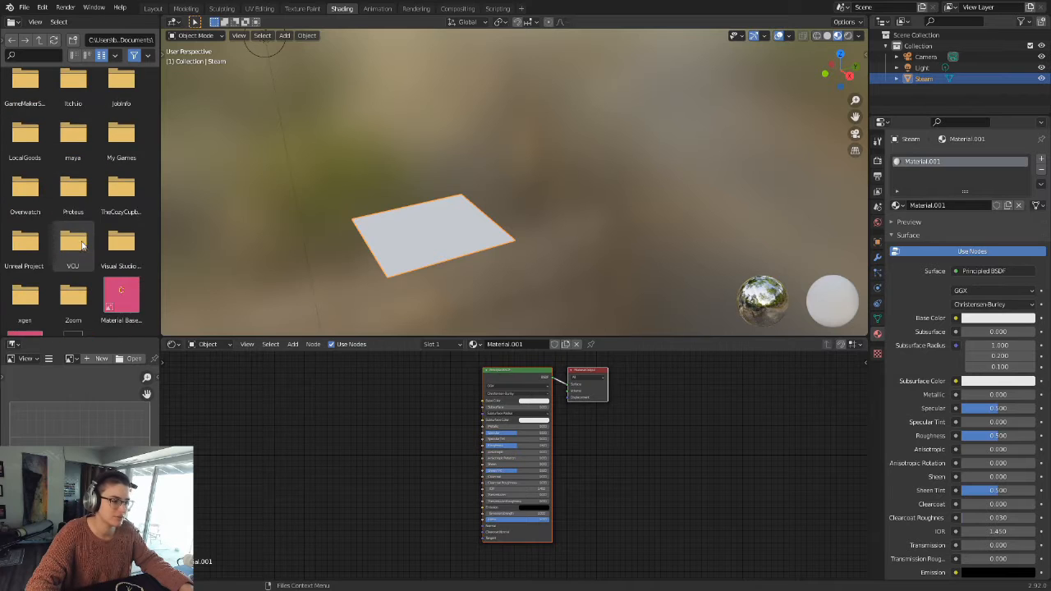
double_click(81, 244)
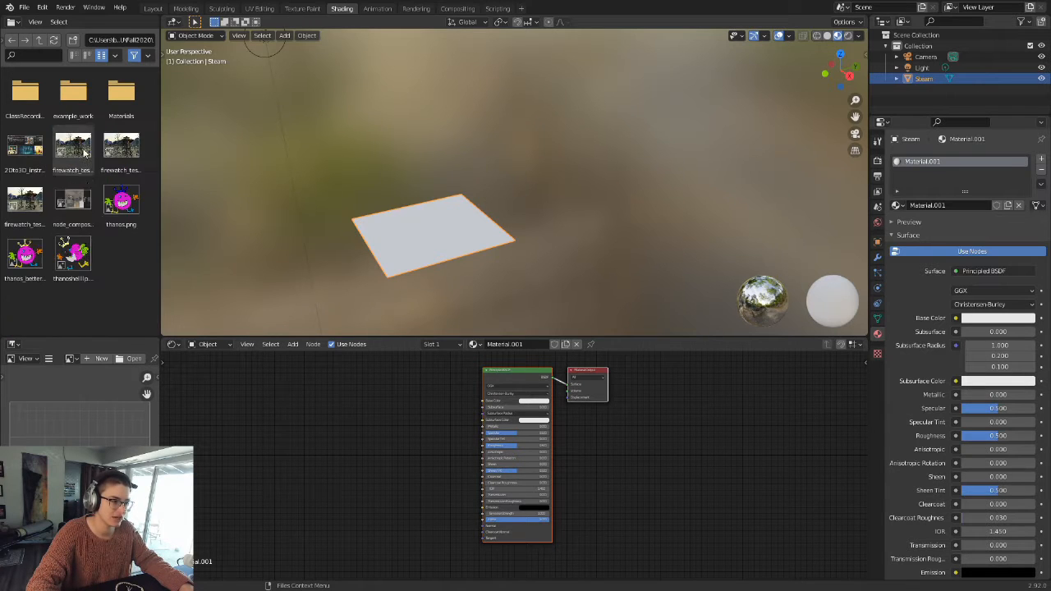
double_click(120, 95)
scroll(131, 254, down, 3)
scroll(130, 254, down, 1)
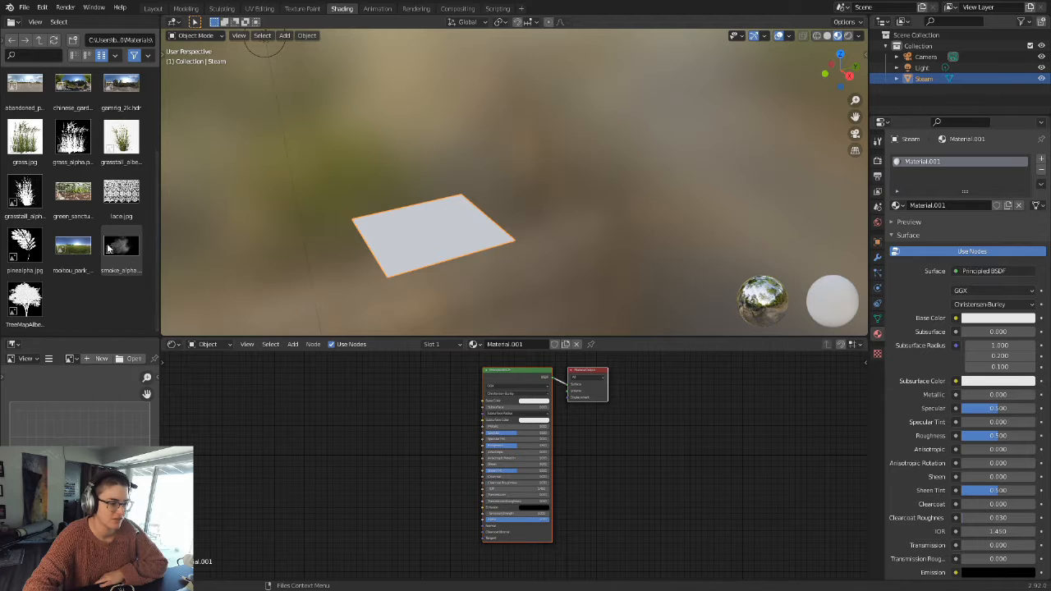
drag(126, 264, 375, 442)
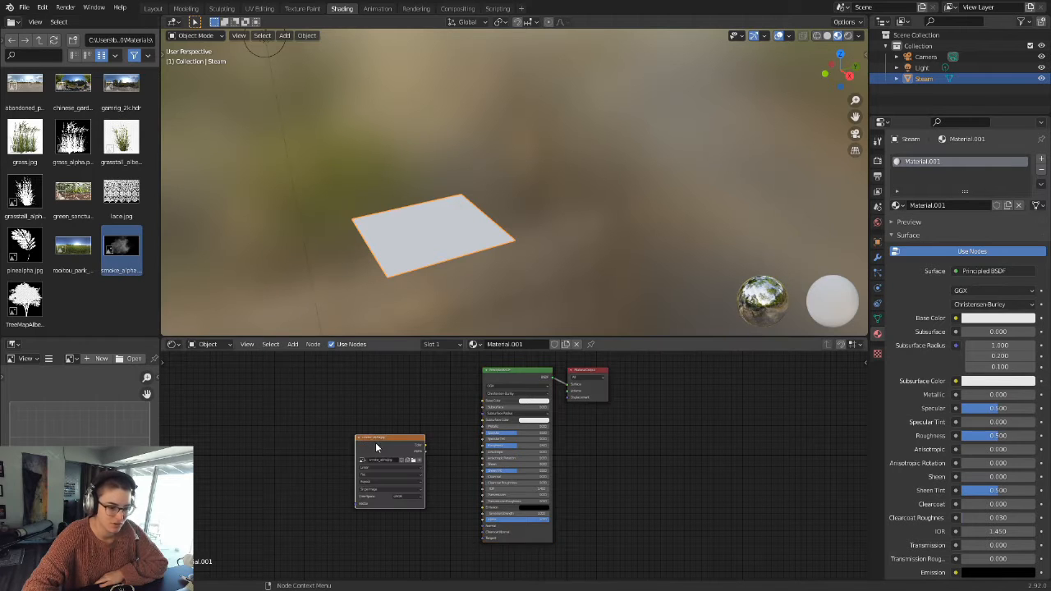
Step: Set the smoke_alpha.jpg texture's color space to Non-Color and connect its Color output to the Principled BSDF Alpha input
click(366, 454)
scroll(386, 493, up, 2)
middle_drag(413, 525, 437, 467)
scroll(431, 468, up, 4)
click(347, 467)
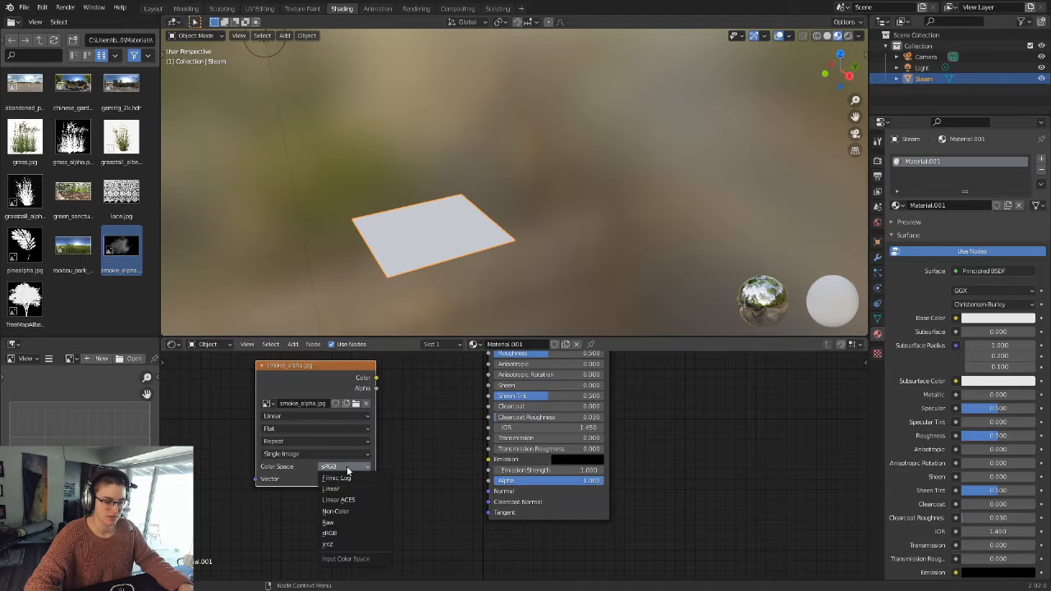
click(344, 511)
drag(376, 379, 407, 398)
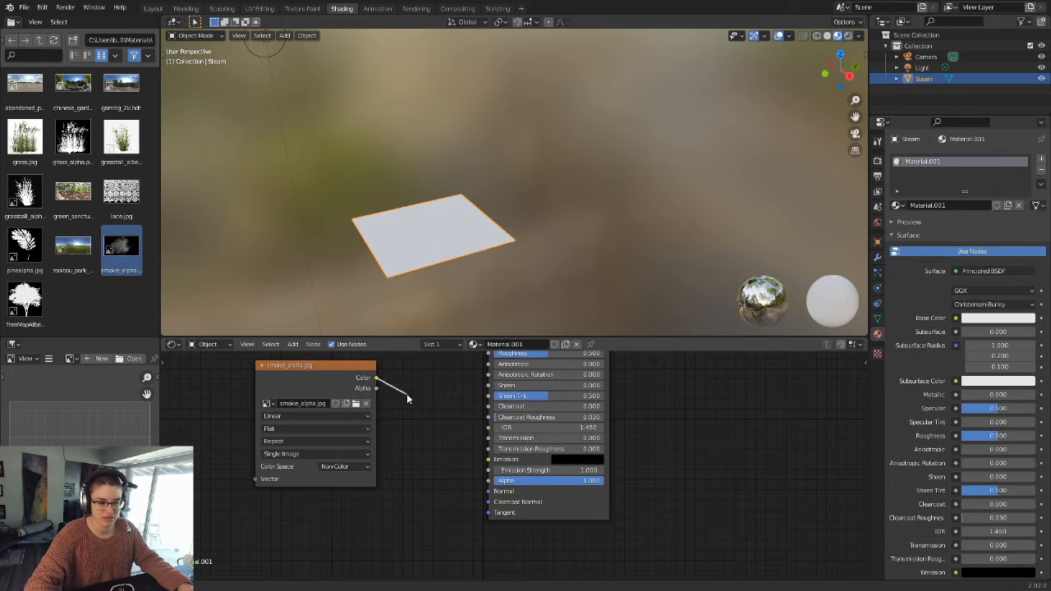
drag(456, 439, 491, 483)
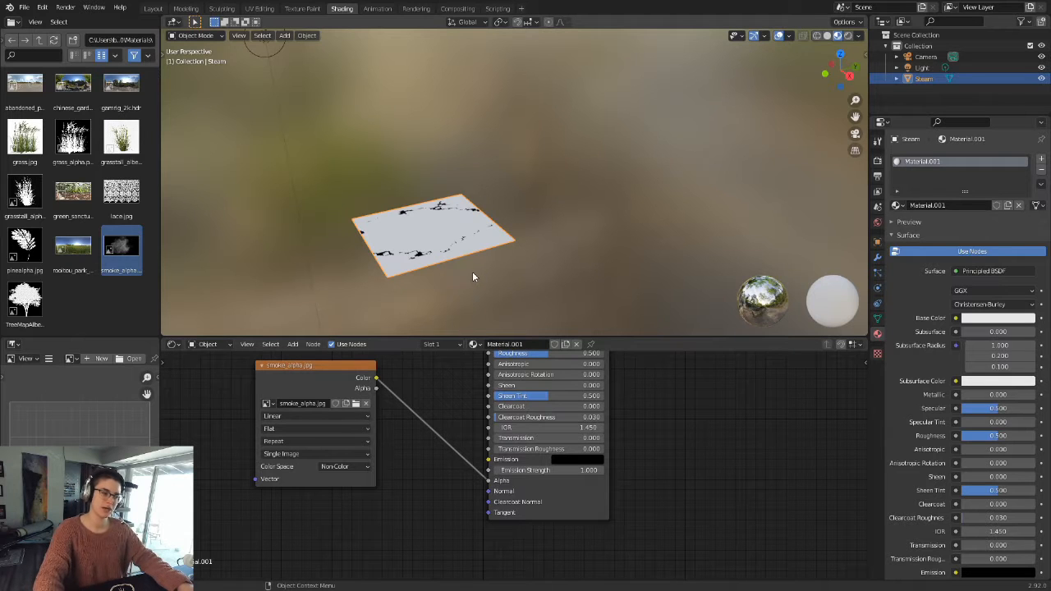
Step: Set the render engine to Cycles with GPU Compute as the device, and preview the smoke plane in Rendered viewport shading
scroll(472, 271, up, 4)
shift+middle_drag(448, 280, 633, 169)
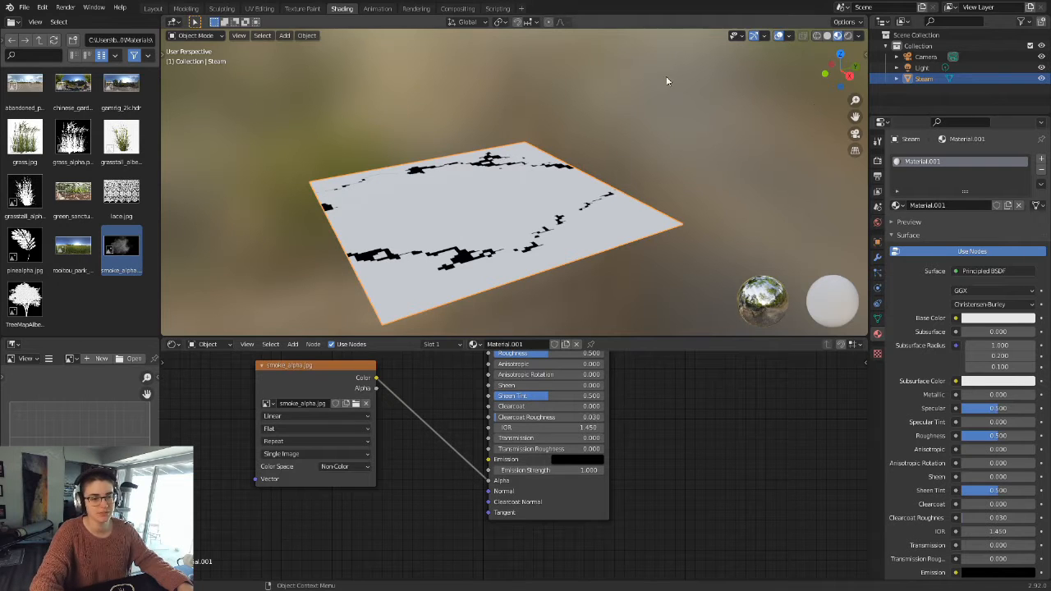
click(878, 162)
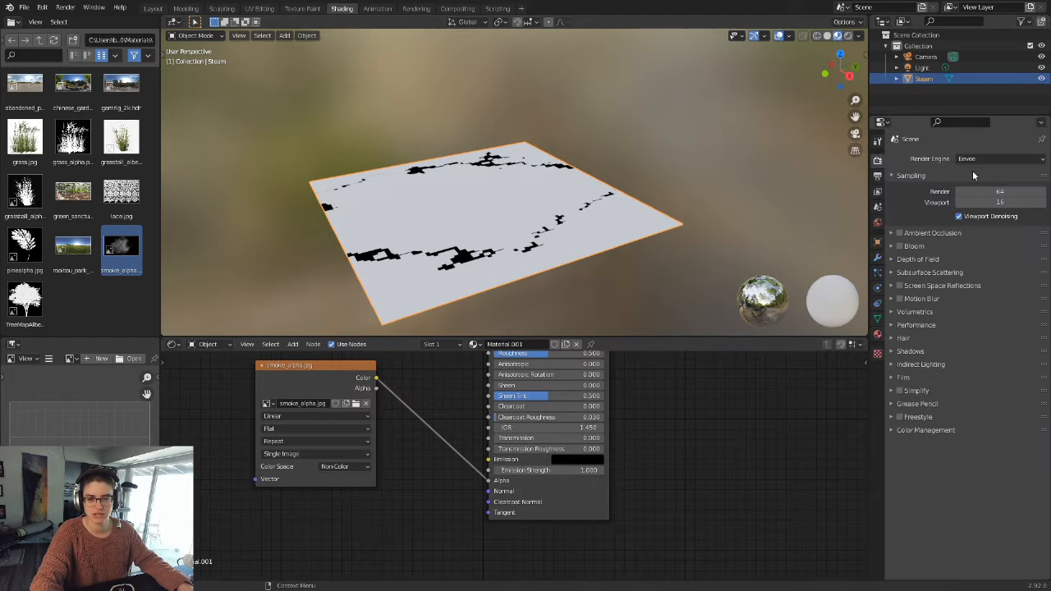
click(985, 160)
click(969, 195)
click(998, 172)
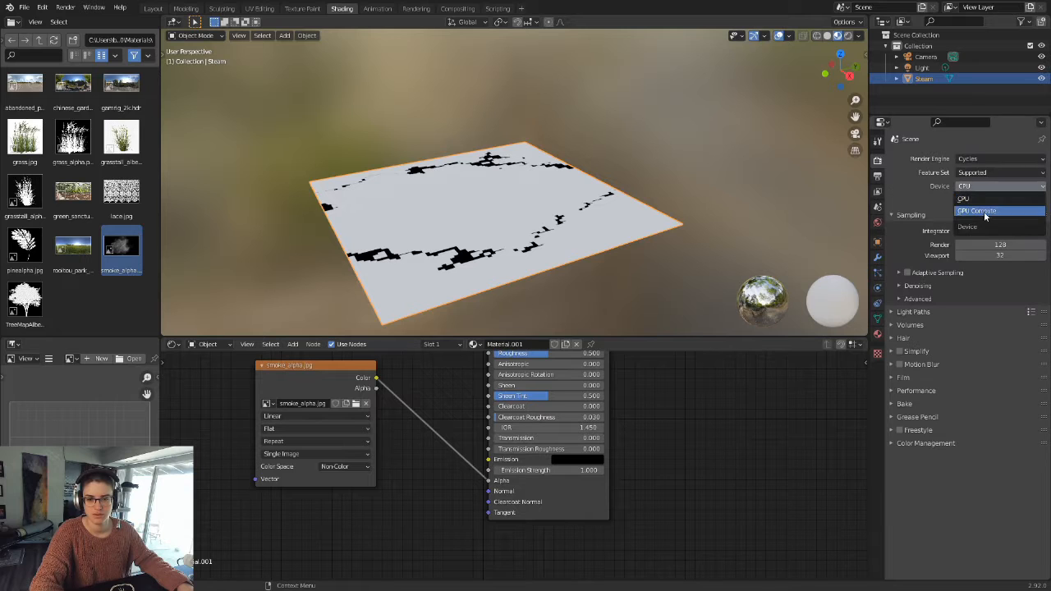
click(849, 35)
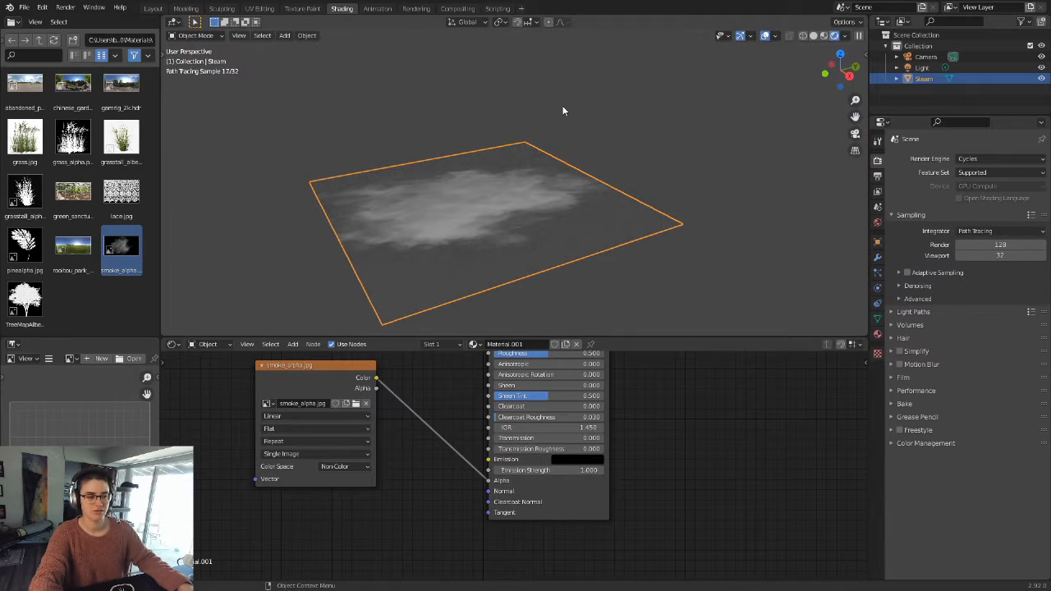
middle_drag(440, 141, 560, 184)
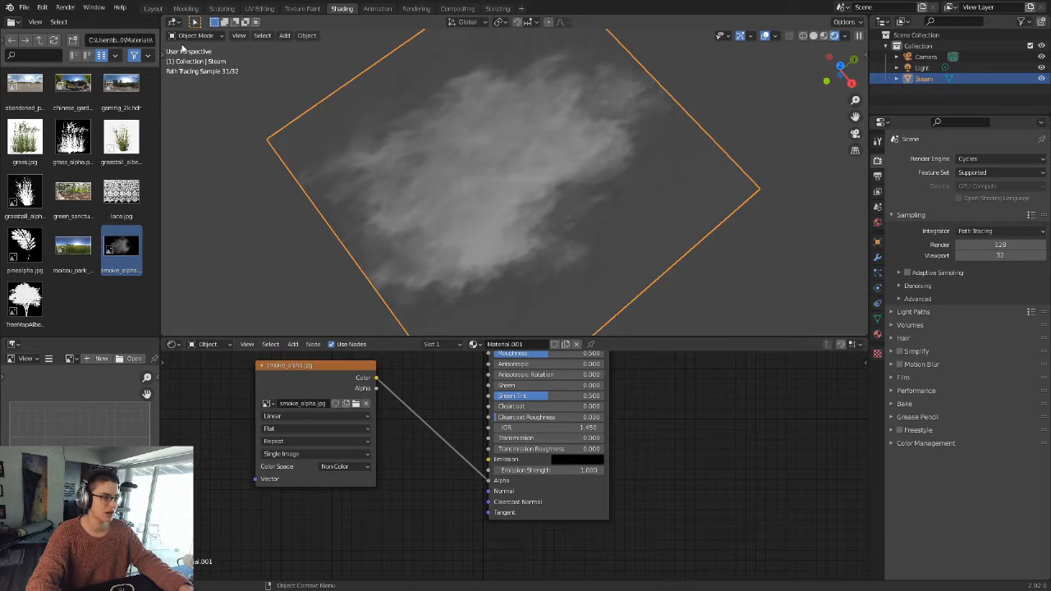
Step: Switch to the Layout workspace and add a cube mesh at the origin
click(155, 12)
middle_drag(345, 394, 455, 319)
key(shift+a)
mouse_move(540, 347)
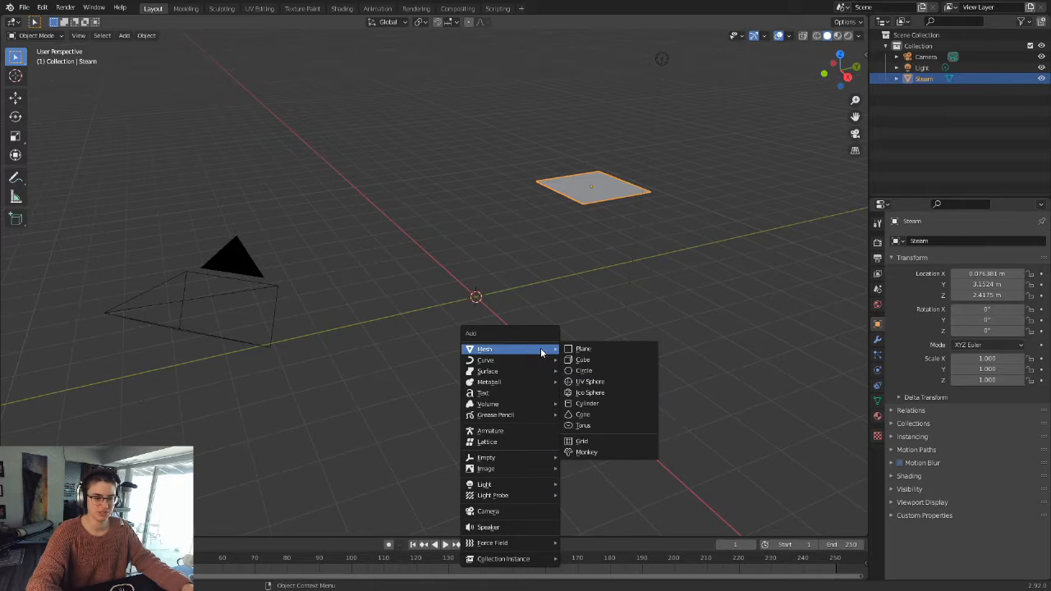
click(608, 366)
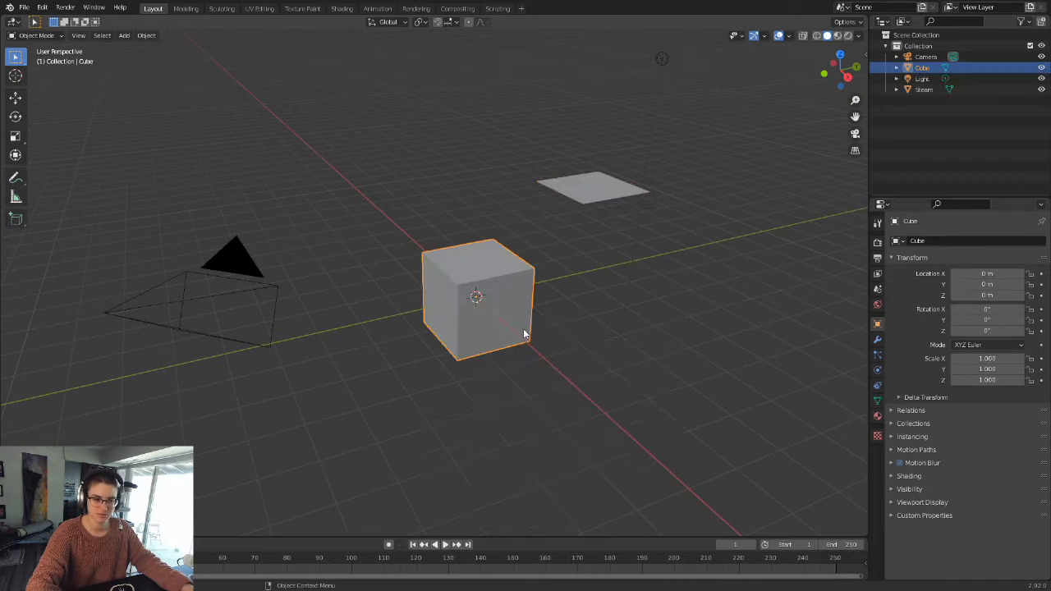
Step: Rename the cube as SmokeEmitter
double_click(922, 67)
text(S)
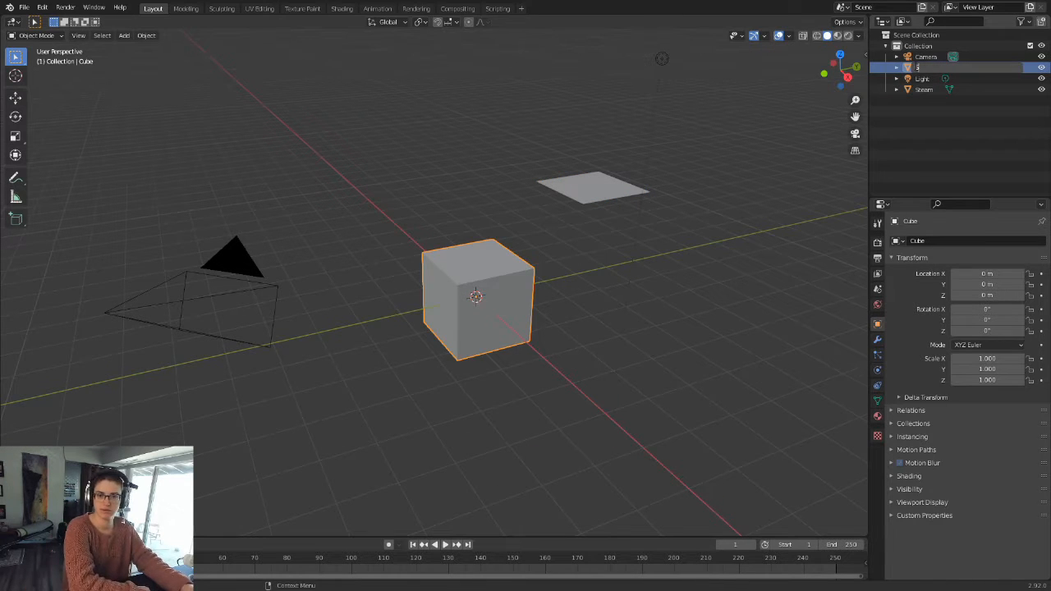
text(mokeEmitter)
key(Return)
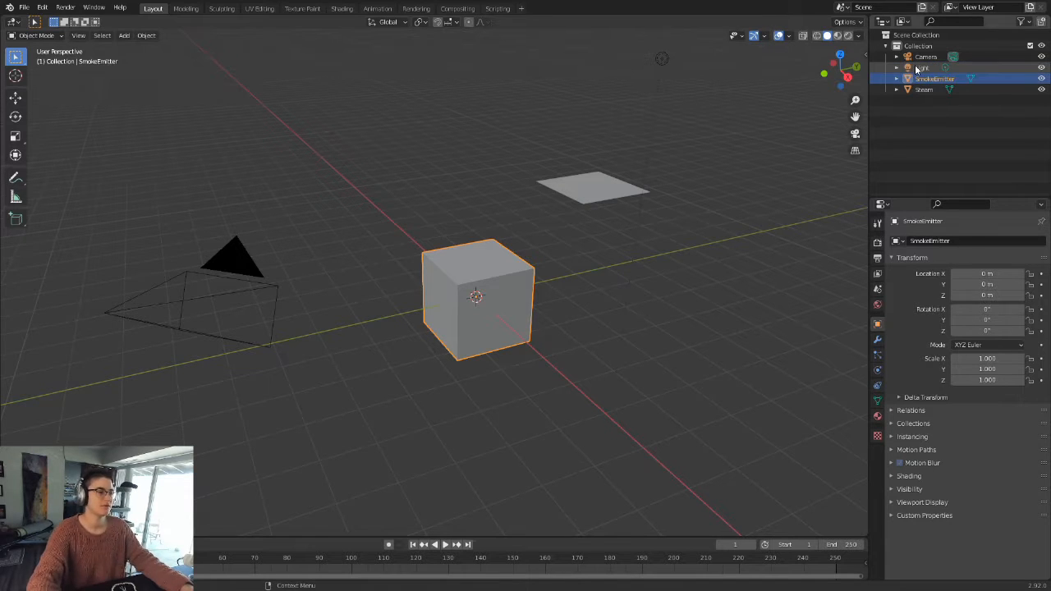
Step: Add an emitter particle system to the SmokeEmitter cube
scroll(581, 279, up, 3)
middle_drag(584, 295, 430, 327)
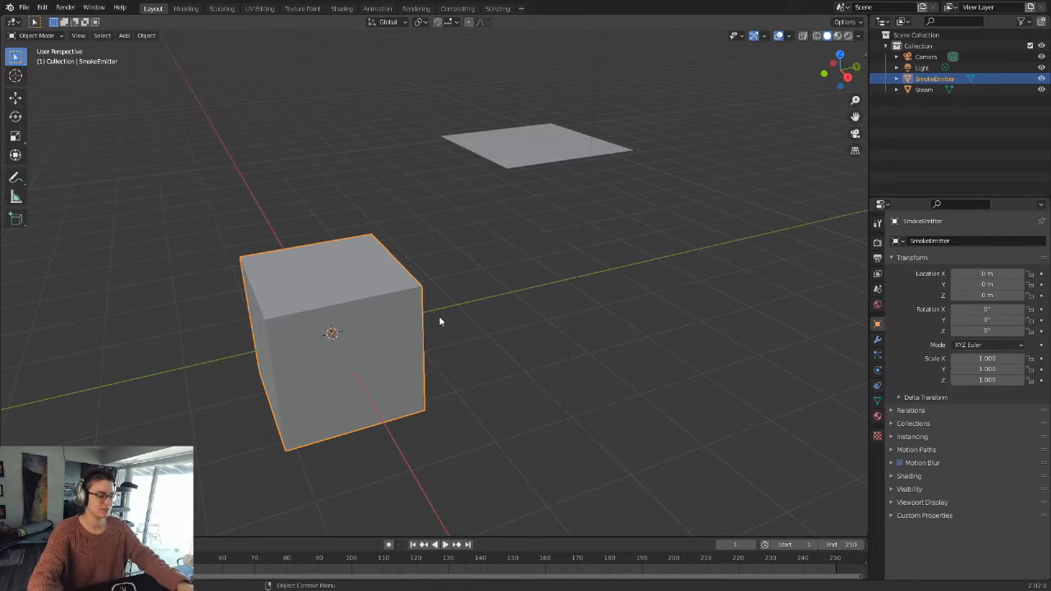
scroll(496, 270, up, 3)
shift+middle_drag(367, 317, 526, 268)
scroll(542, 262, down, 5)
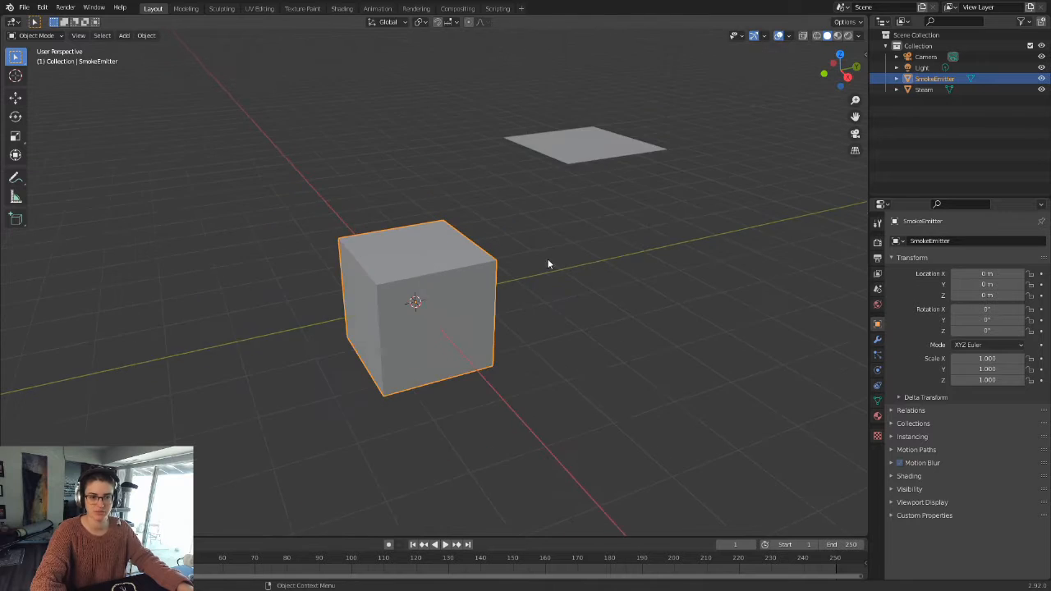
scroll(538, 331, up, 4)
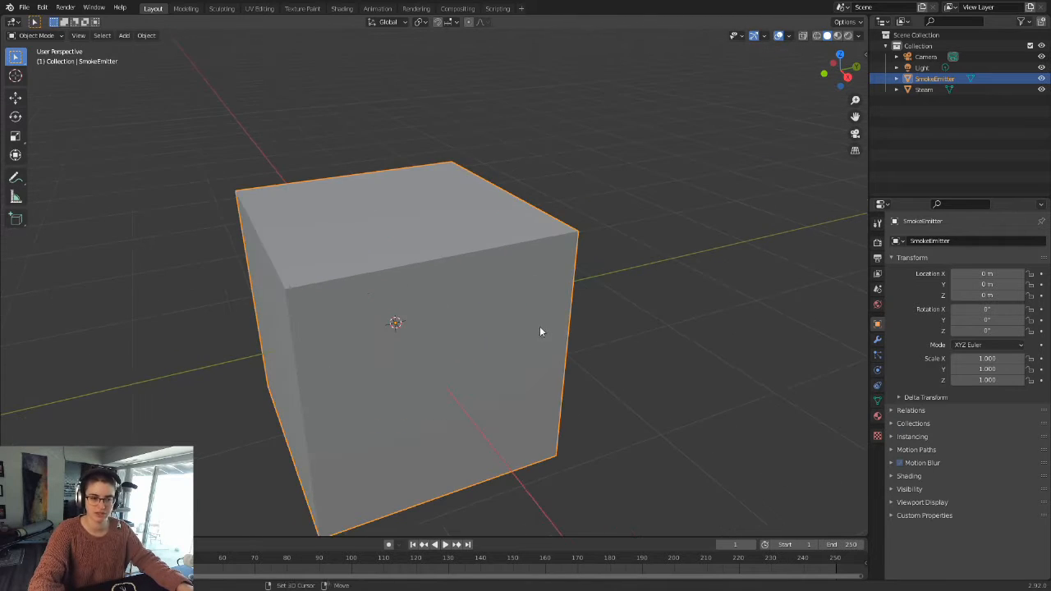
scroll(520, 305, down, 5)
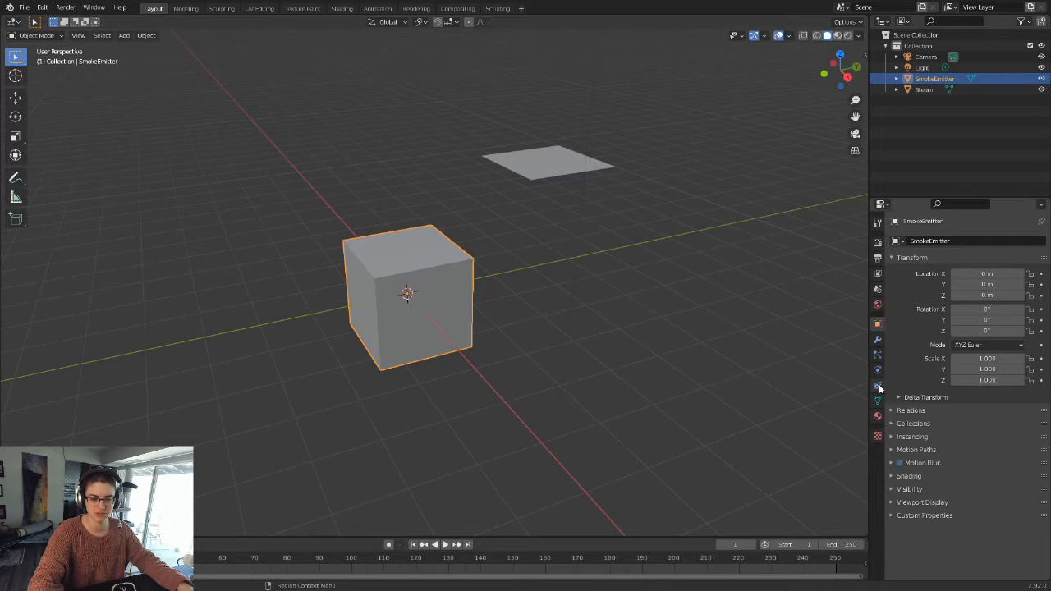
click(878, 356)
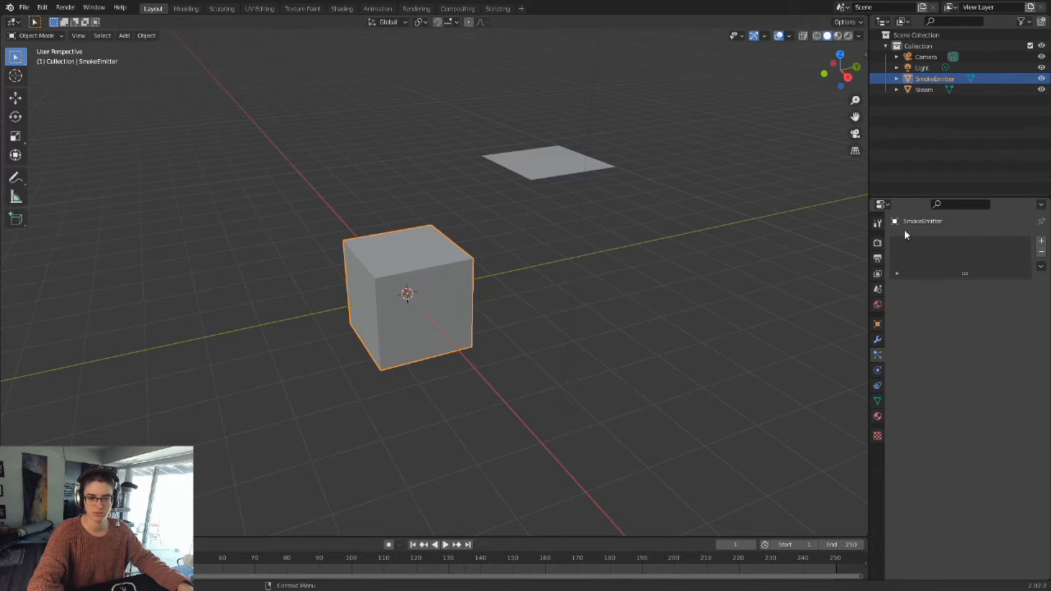
click(1041, 241)
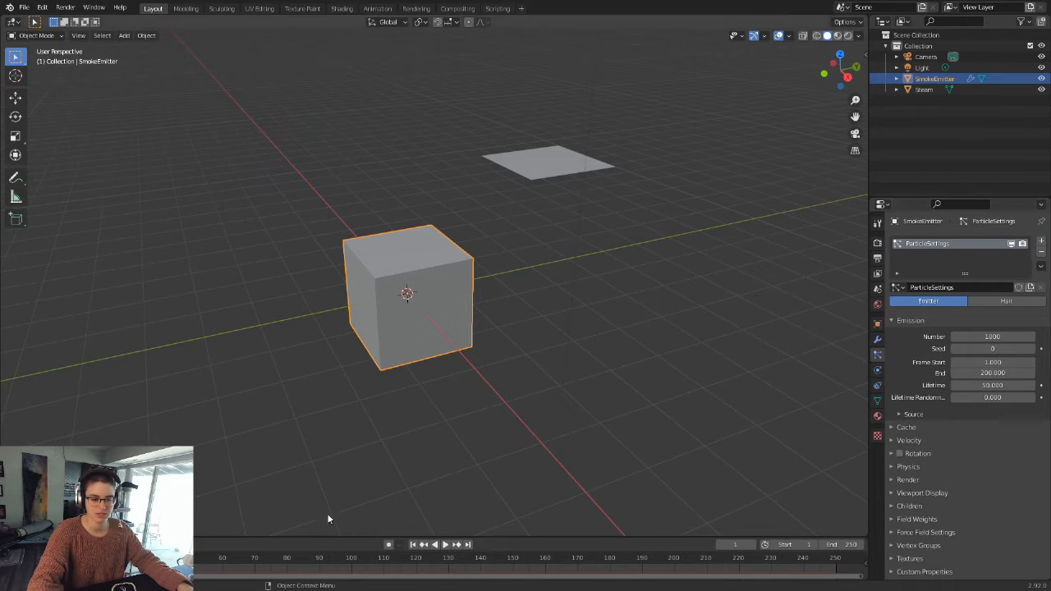
Step: Play the animation to preview the particle emission, and return the timeline to the first frame with SmokeEmitter selected
click(444, 545)
scroll(472, 435, down, 5)
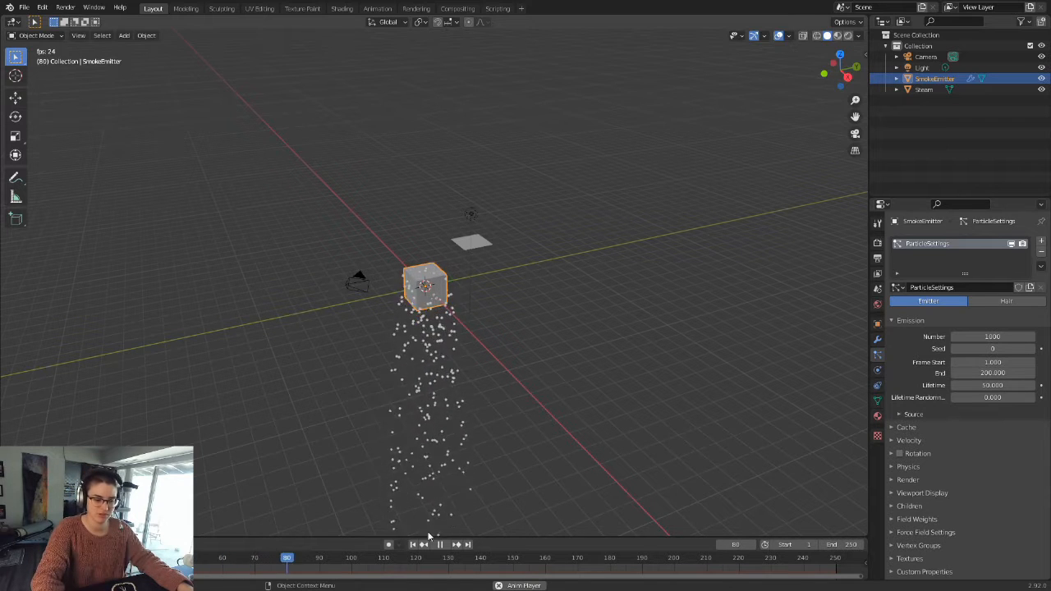
key(space)
scroll(484, 316, up, 2)
scroll(489, 329, up, 1)
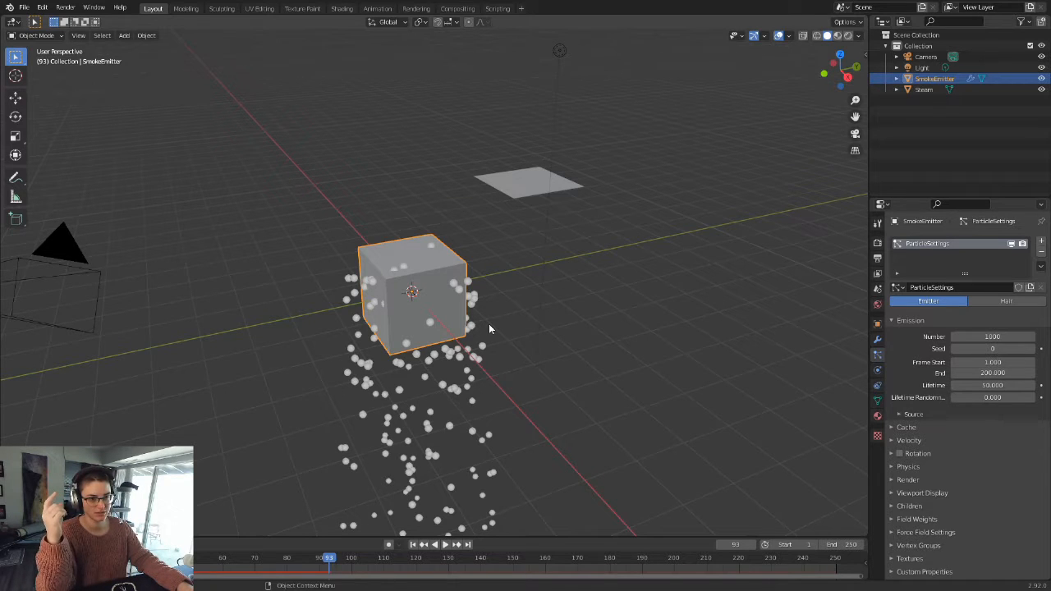
click(496, 177)
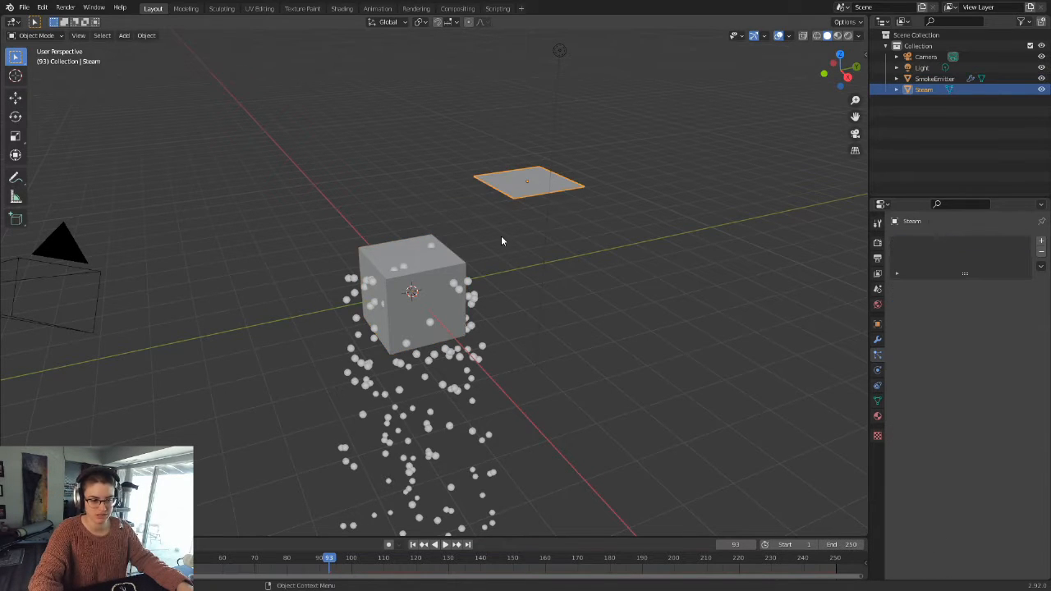
click(414, 310)
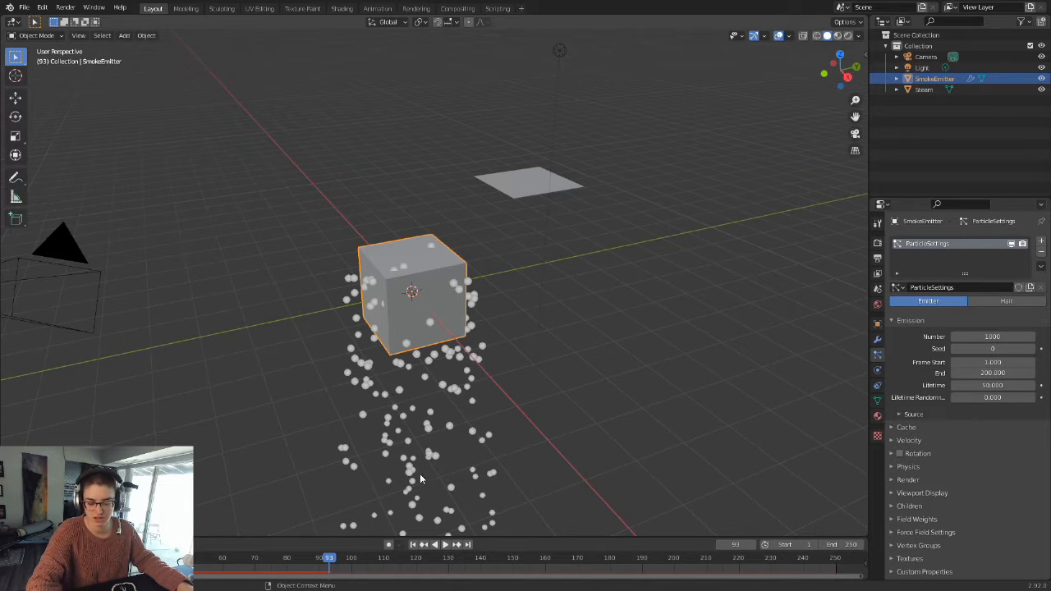
click(413, 544)
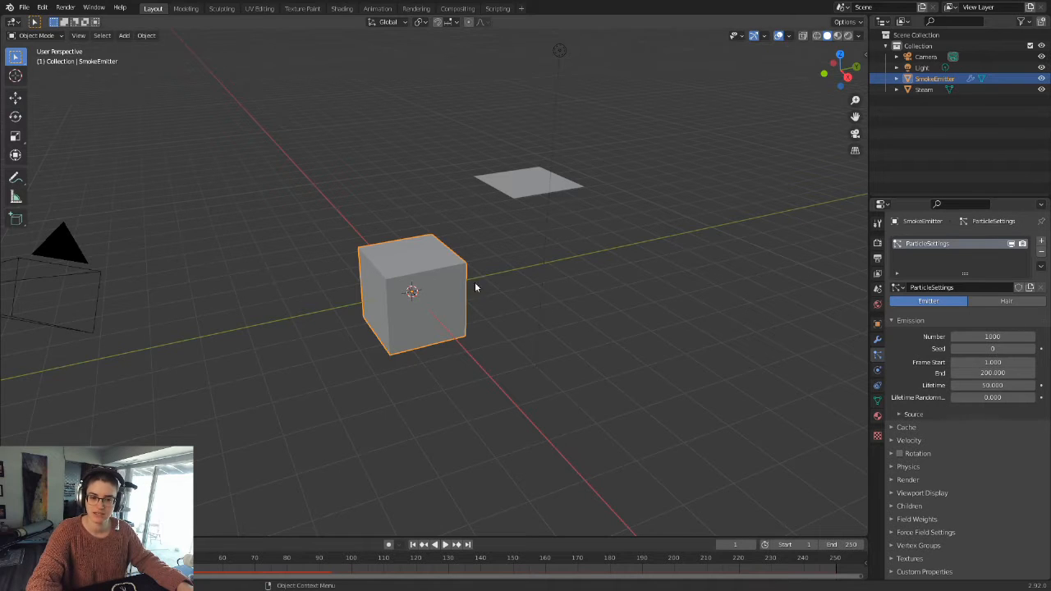
Step: Set SmokeEmitter's particle system to render its particles as Object
click(895, 480)
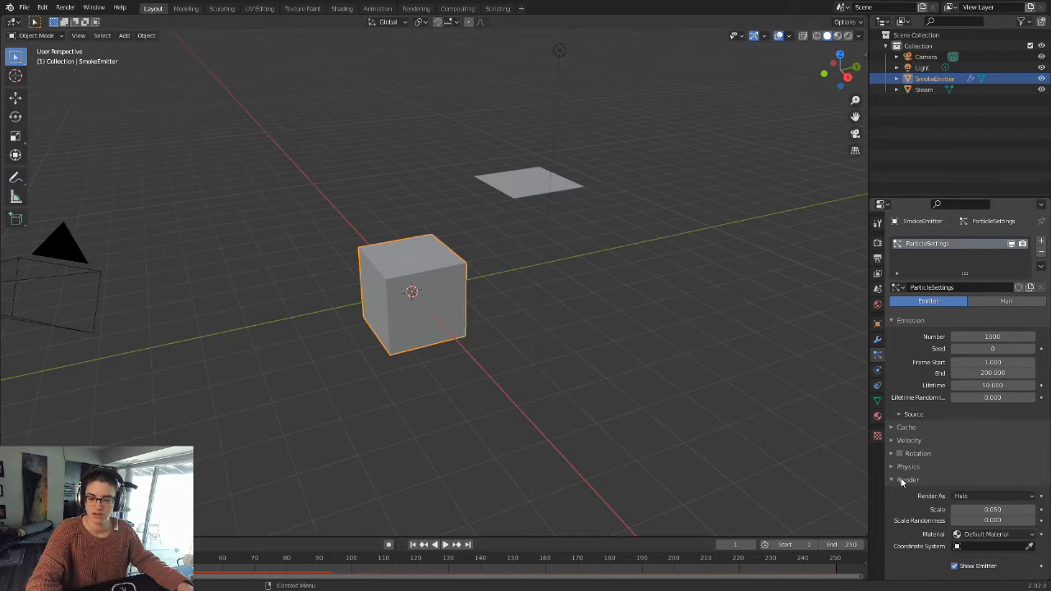
scroll(958, 470, down, 3)
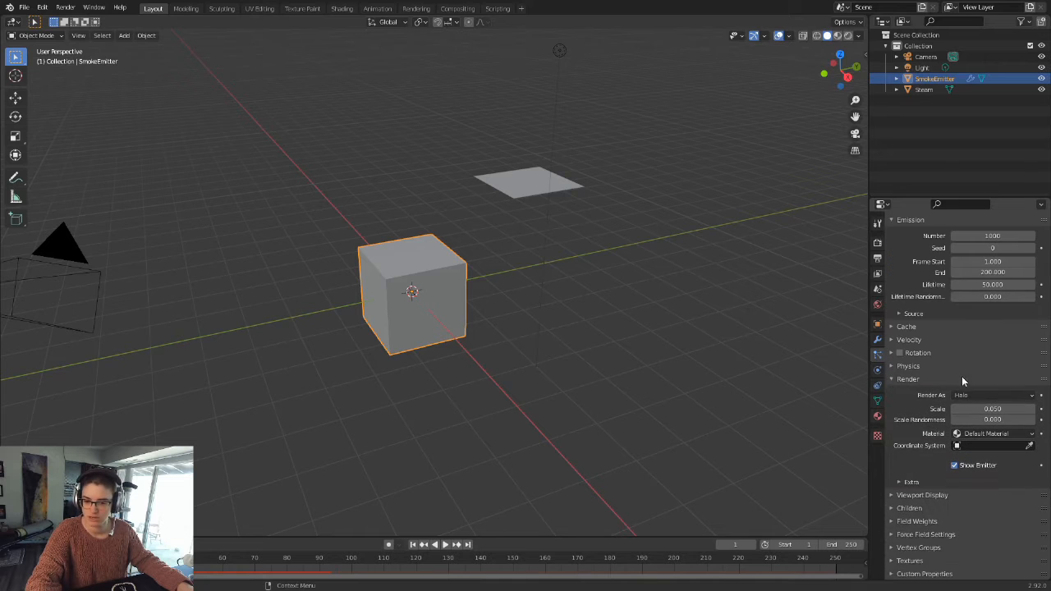
click(964, 396)
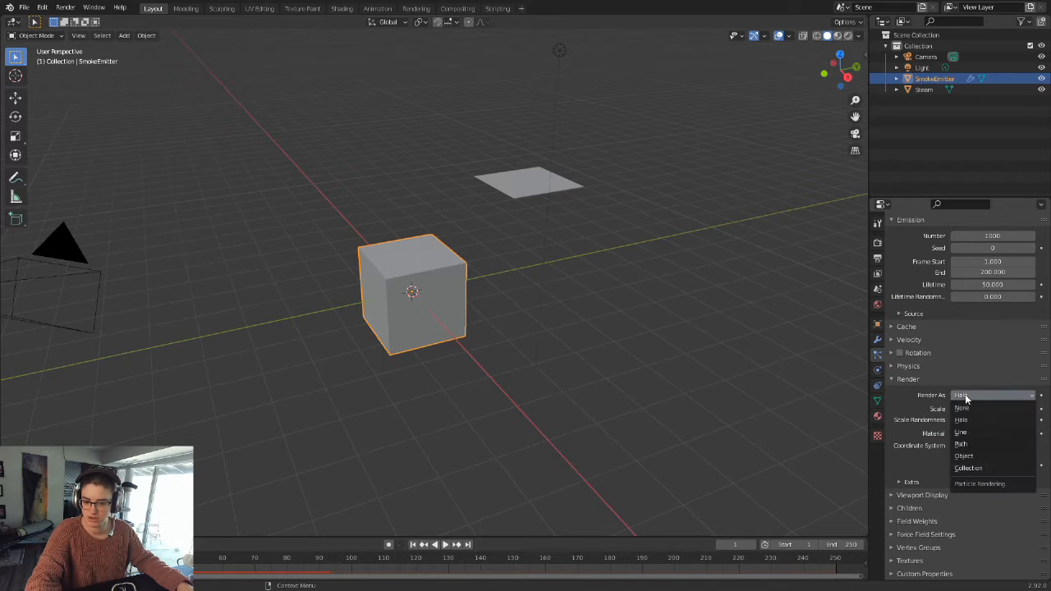
click(975, 458)
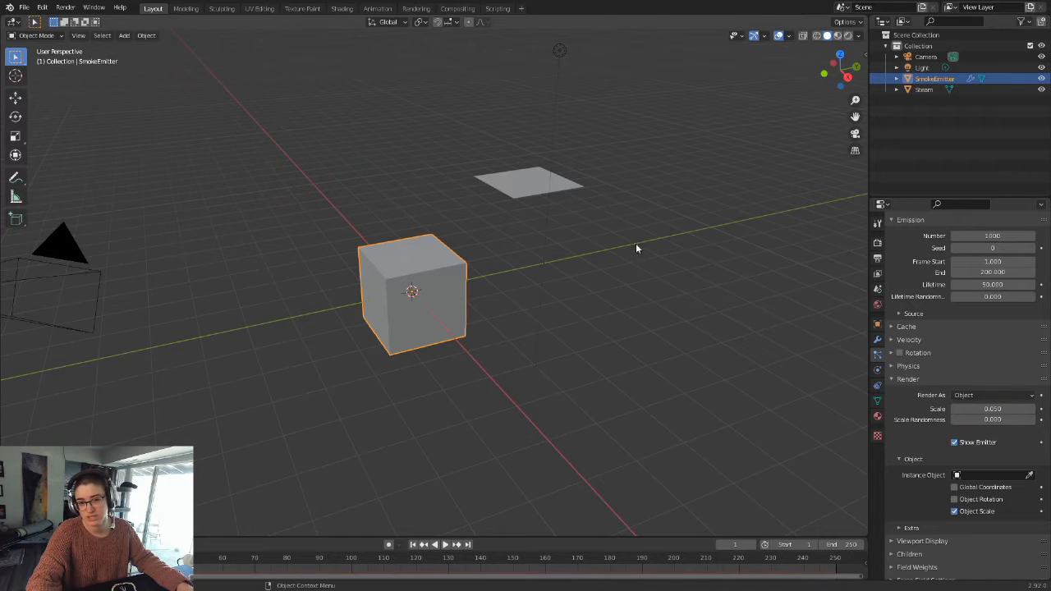
click(987, 397)
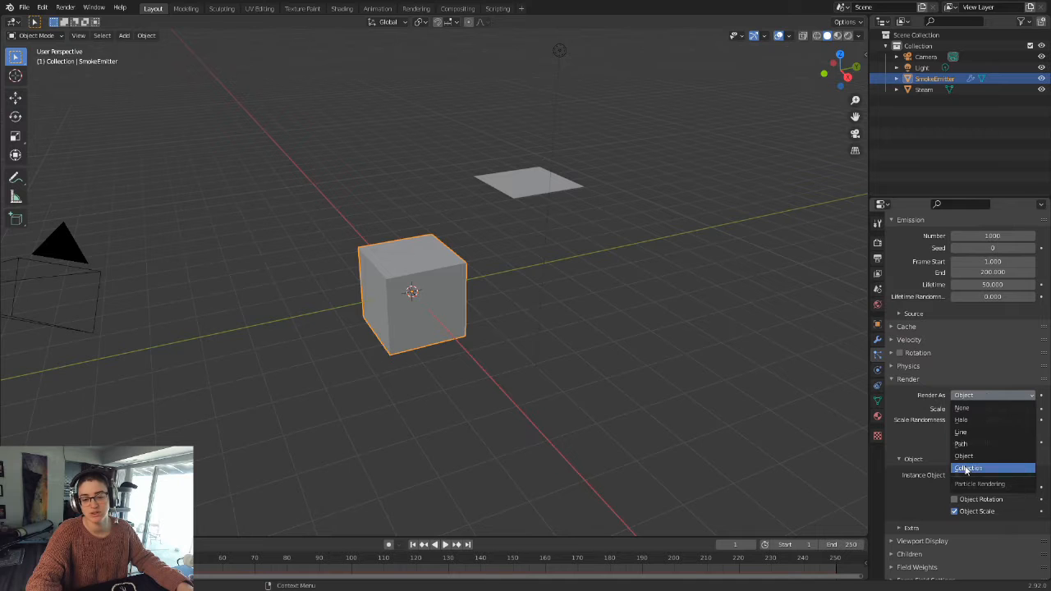
click(986, 394)
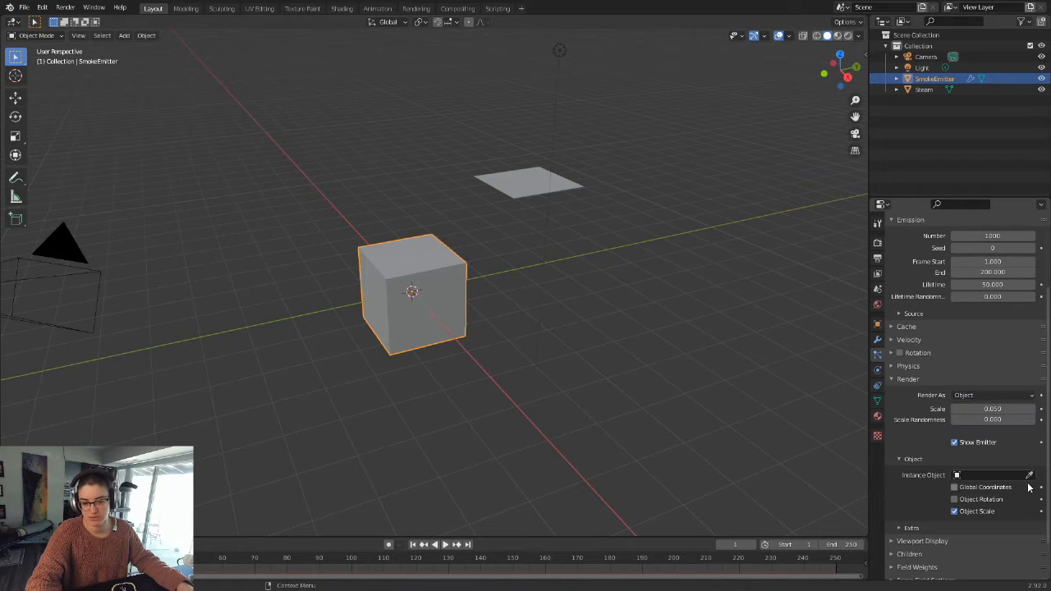
Step: Assign the Steam plane as the instance object for SmokeEmitter's particles
click(534, 183)
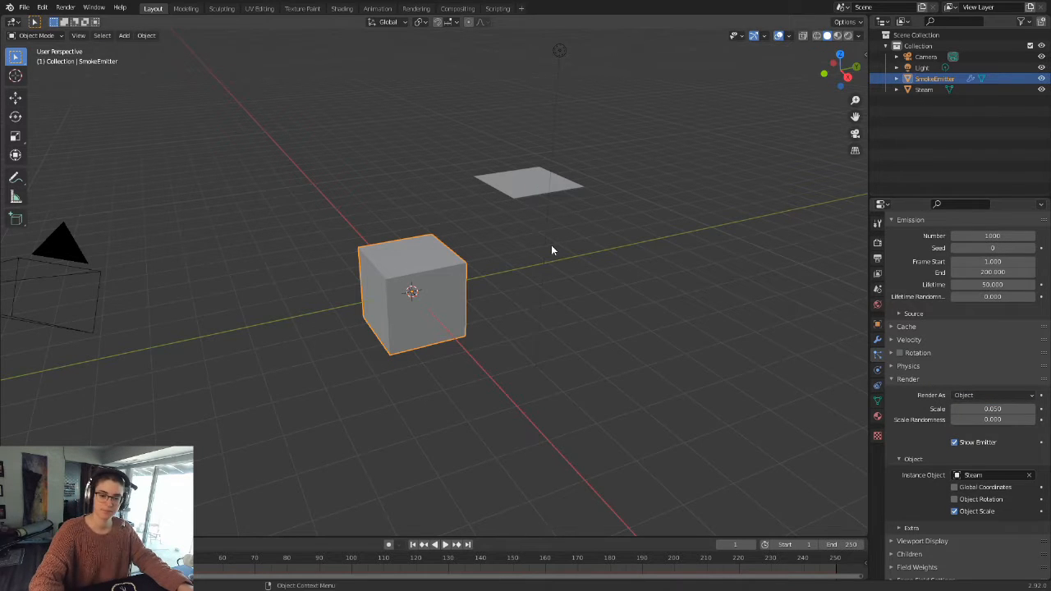
scroll(551, 245, up, 3)
scroll(525, 251, down, 3)
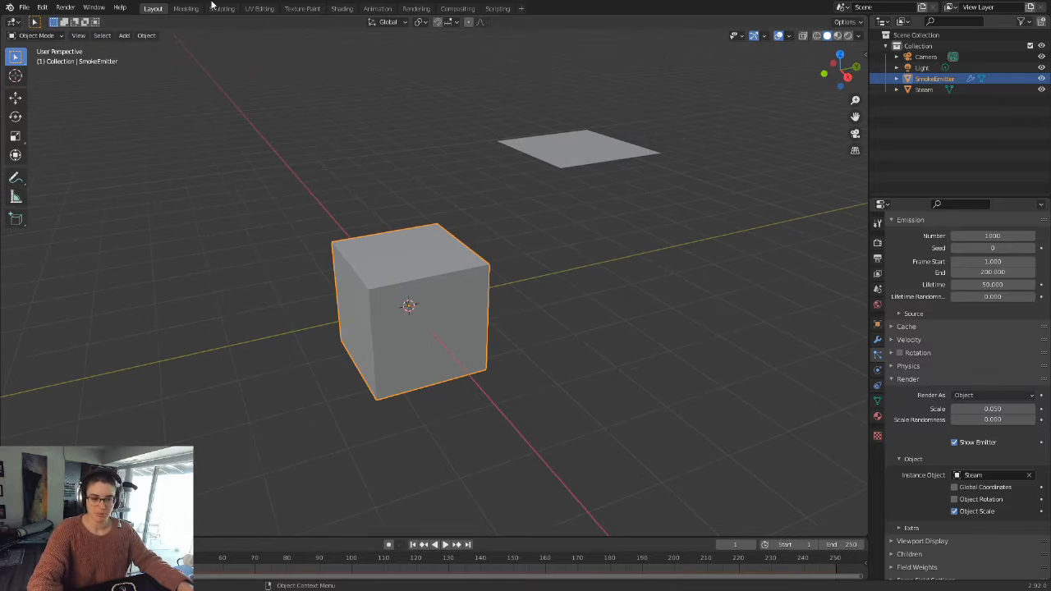
Step: Play the animation to inspect the emitted planes around the cube, and return the timeline to the first frame
click(445, 544)
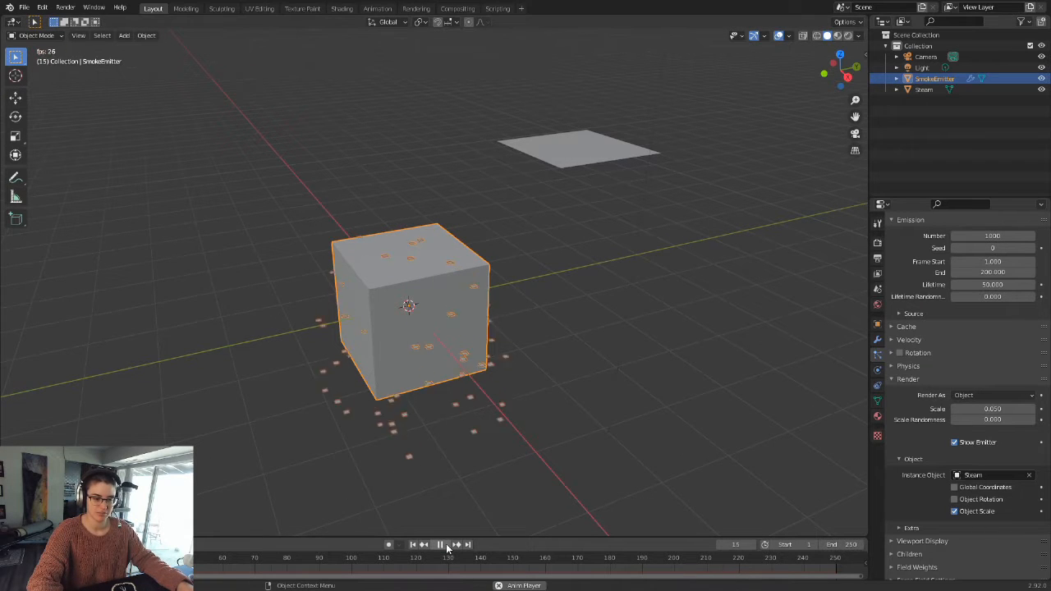
click(447, 545)
shift+middle_drag(457, 452, 478, 339)
scroll(477, 348, up, 3)
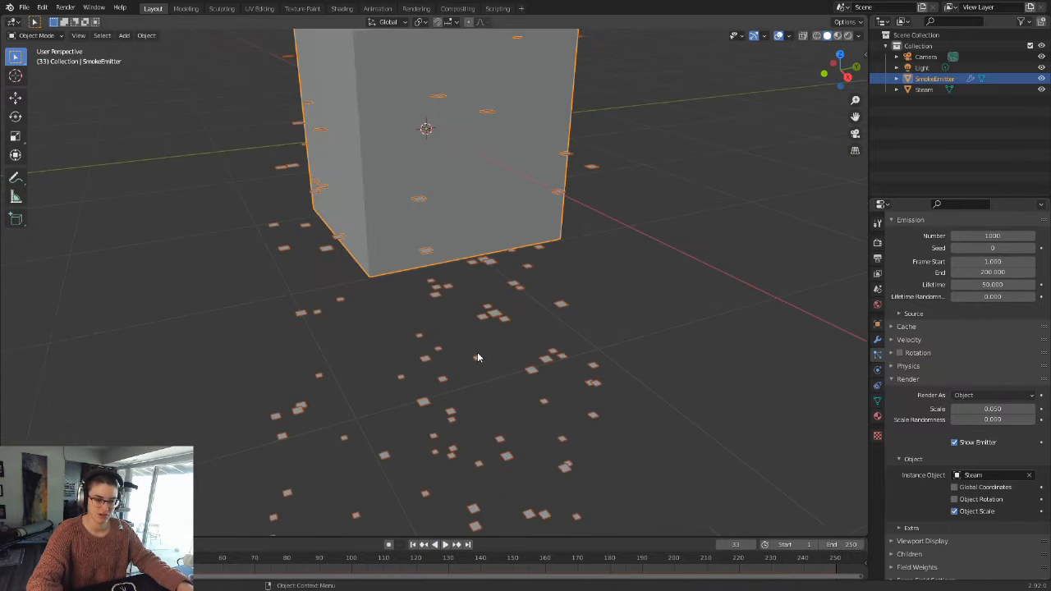
scroll(478, 353, down, 5)
scroll(486, 360, down, 2)
click(412, 545)
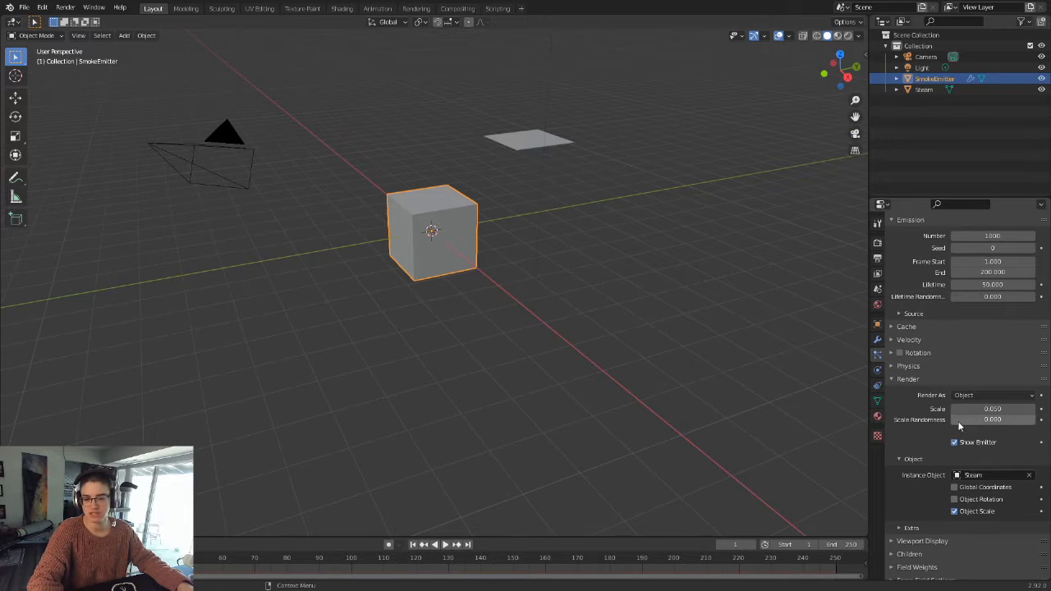
Step: Try toggling the particle system's Show Emitter option in its Render and Viewport Display settings, leaving it enabled
scroll(959, 429, down, 2)
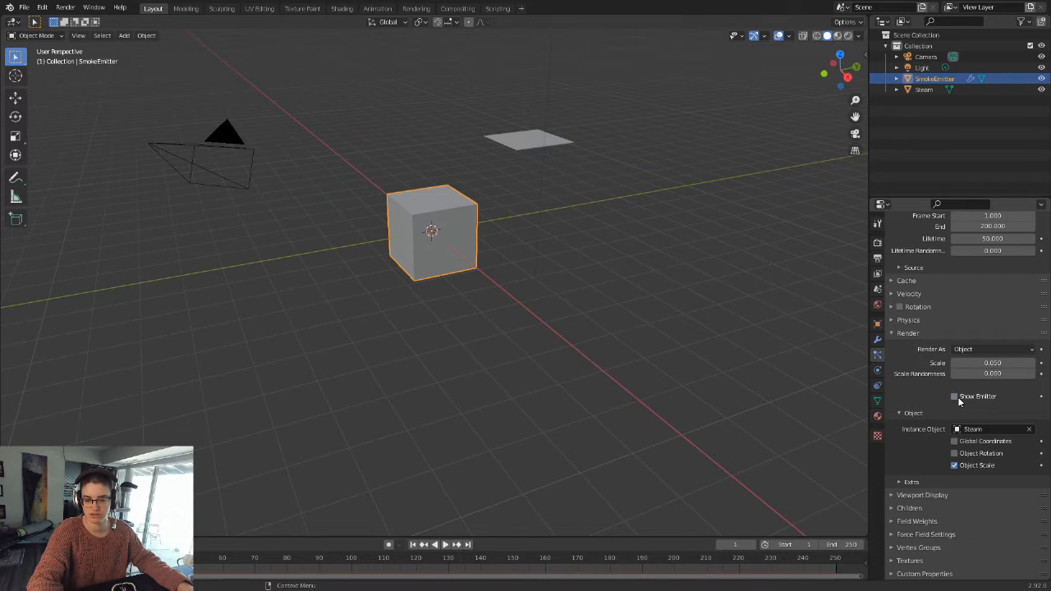
click(924, 494)
scroll(959, 487, down, 3)
click(954, 505)
click(954, 505)
click(954, 505)
click(953, 505)
click(900, 430)
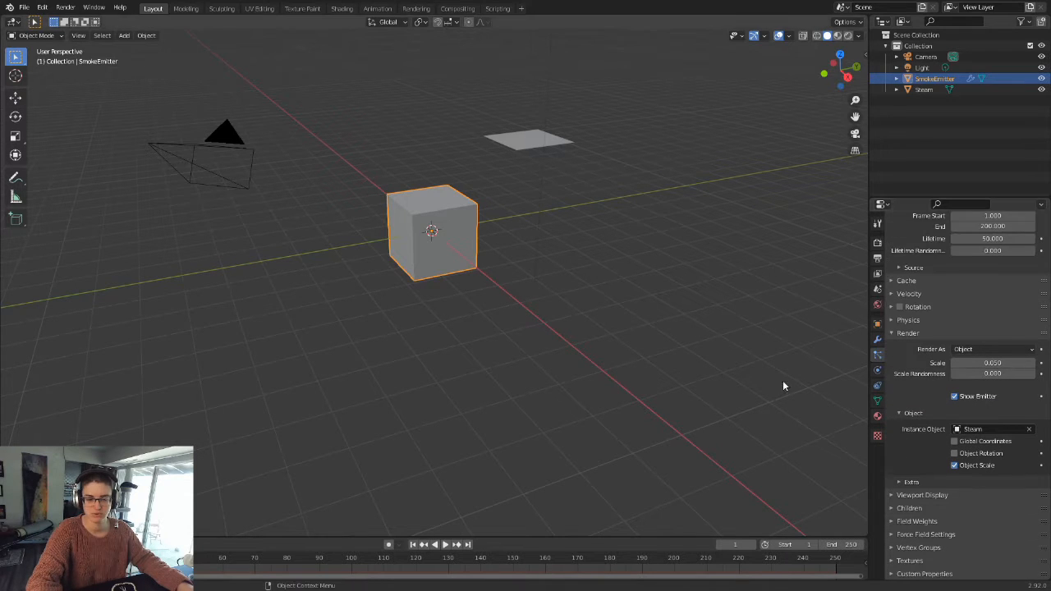
click(902, 331)
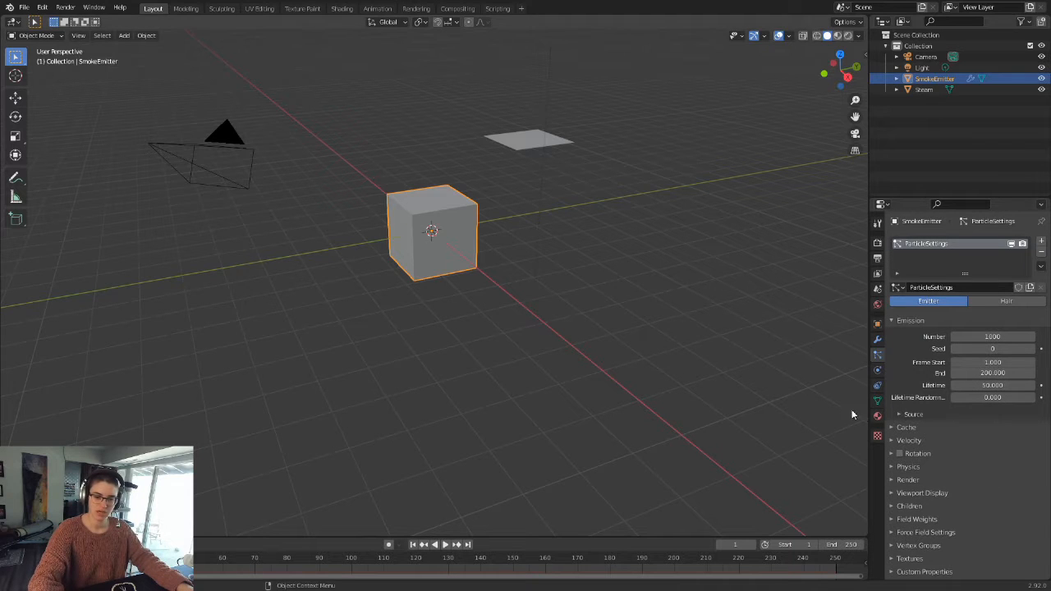
click(909, 481)
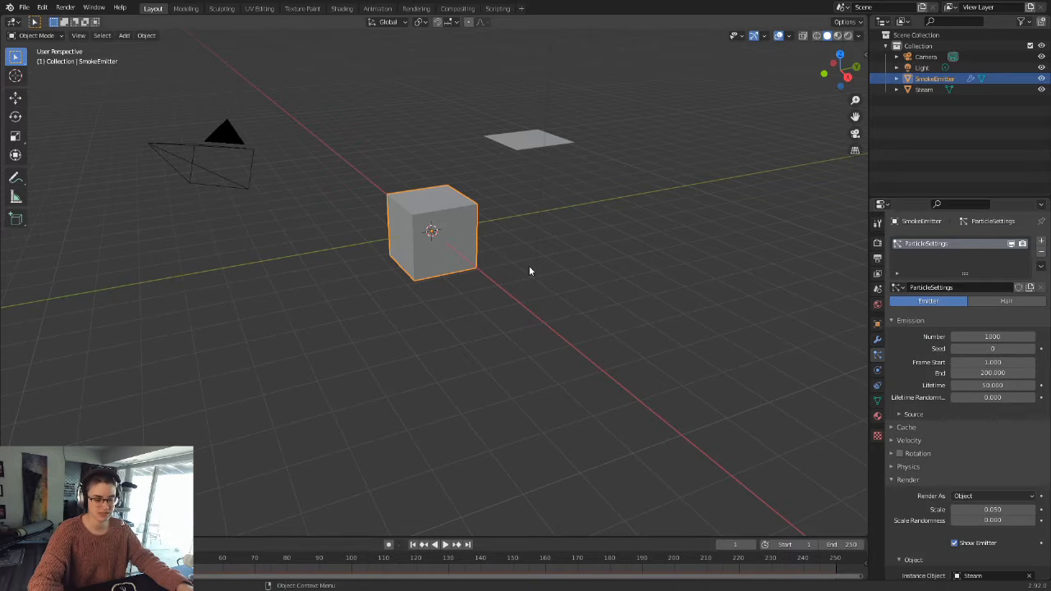
Step: Set the Gravity field weight of SmokeEmitter's particle system to -1
scroll(529, 265, up, 2)
scroll(965, 426, down, 2)
scroll(945, 449, down, 3)
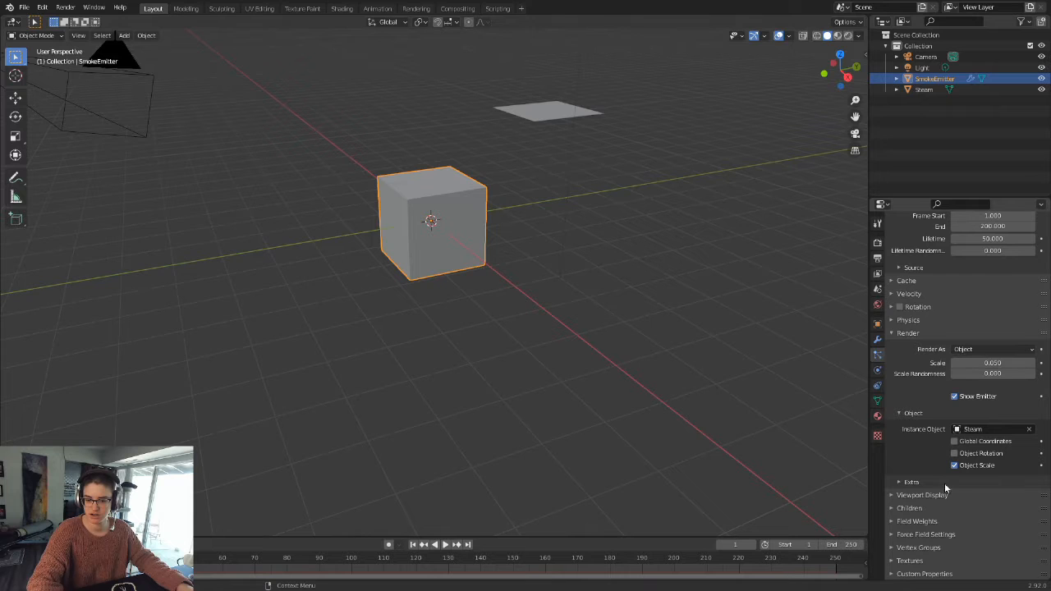
click(910, 522)
scroll(936, 497, down, 7)
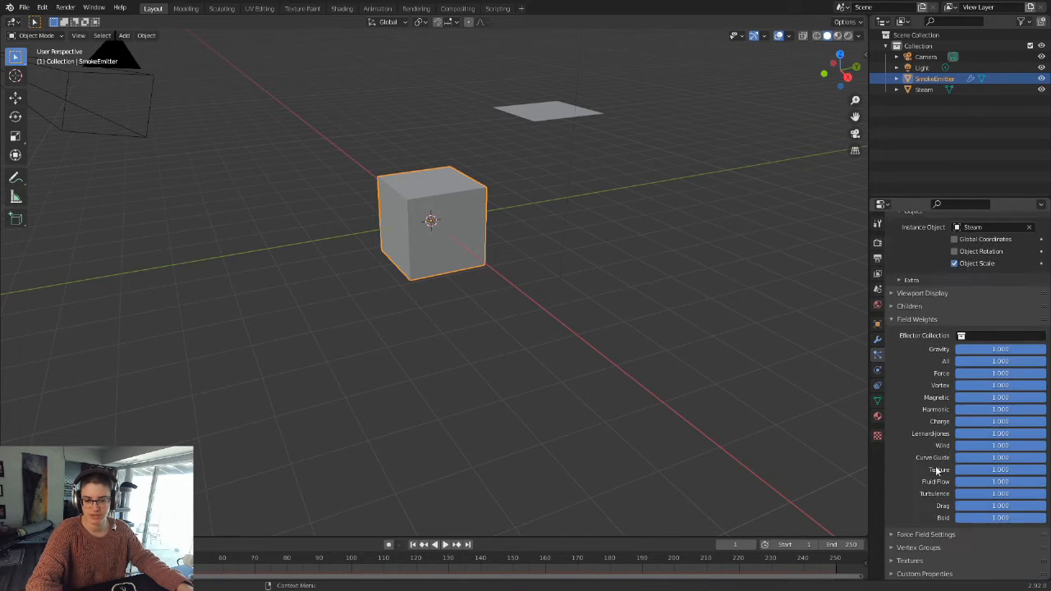
click(996, 350)
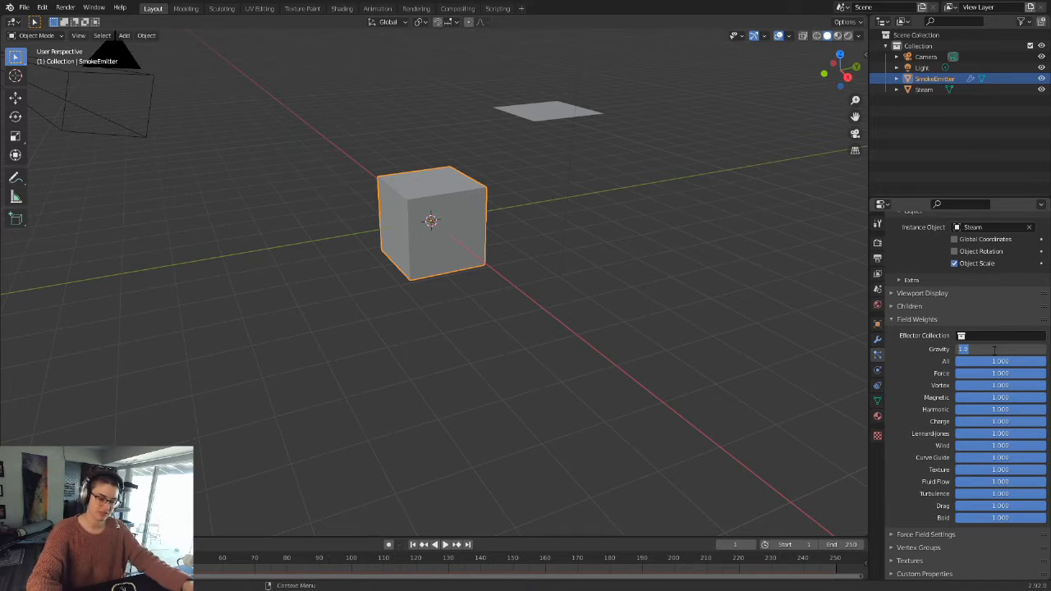
text(-1)
key(Return)
Step: Play the animation to check the particle motion with reversed gravity, and pause it to view the emitter
click(445, 545)
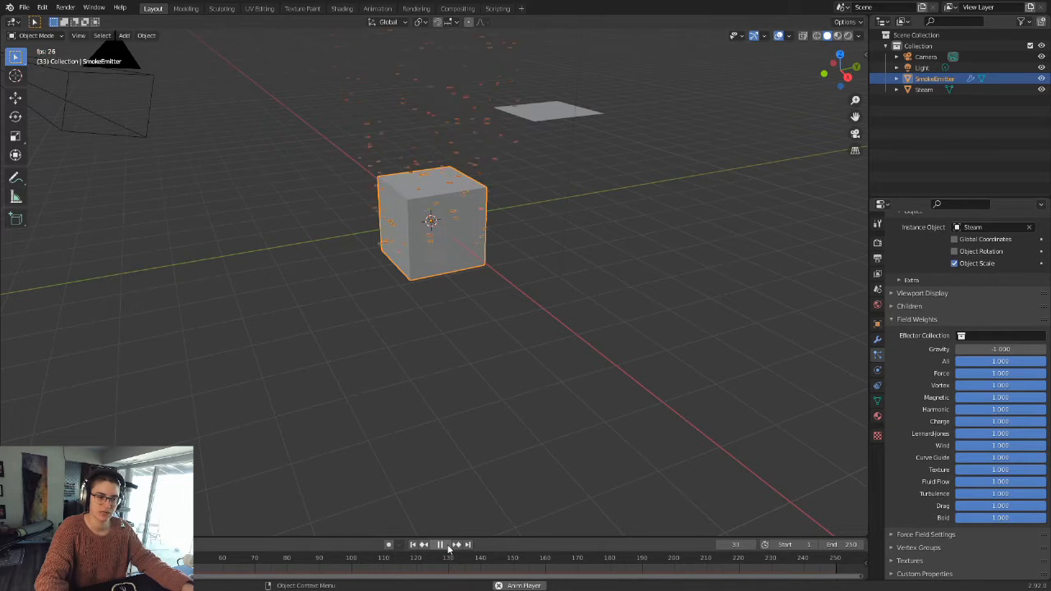
click(446, 545)
scroll(503, 192, up, 3)
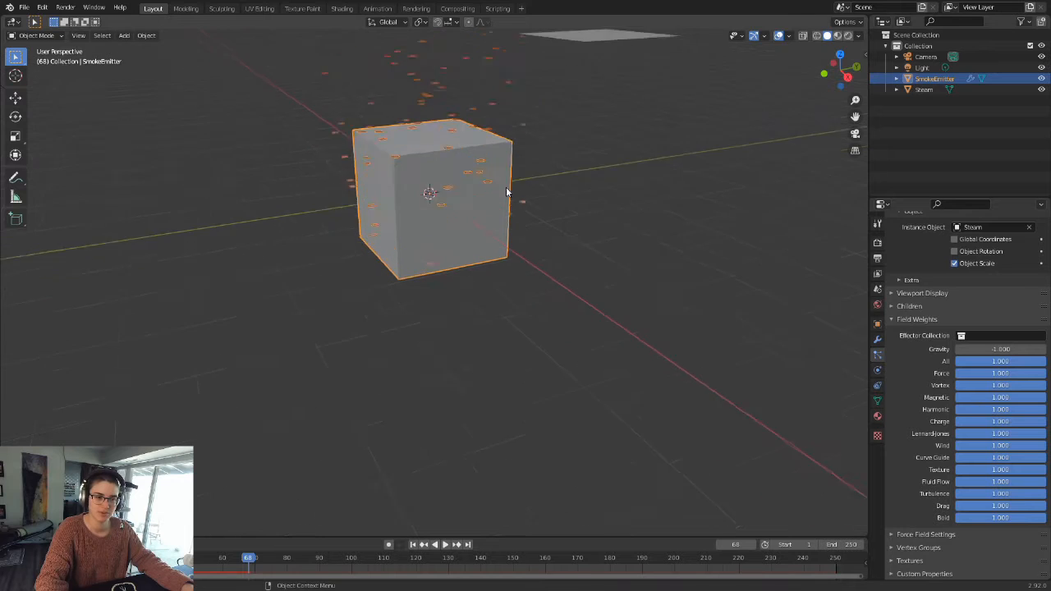
shift+middle_drag(504, 186, 518, 375)
scroll(509, 362, down, 3)
Step: Scale the SmokeEmitter cube down uniformly to a much smaller size and return the timeline to the first frame
key(s)
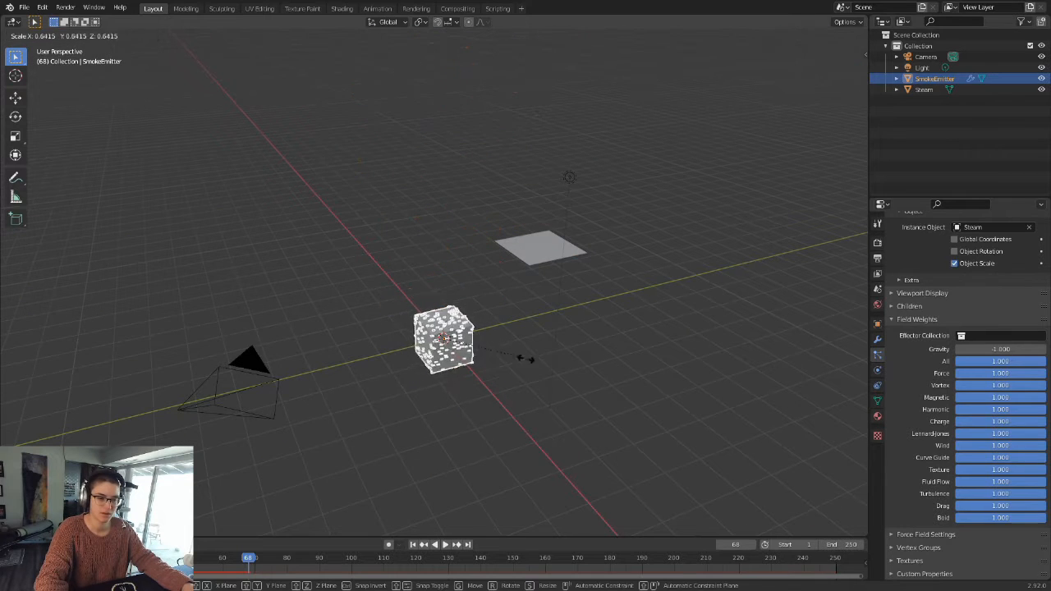
click(457, 351)
click(412, 545)
Step: Play the particle animation of the shrunken emitter, view it up close, and pause it
click(444, 545)
scroll(487, 376, up, 2)
scroll(487, 377, up, 5)
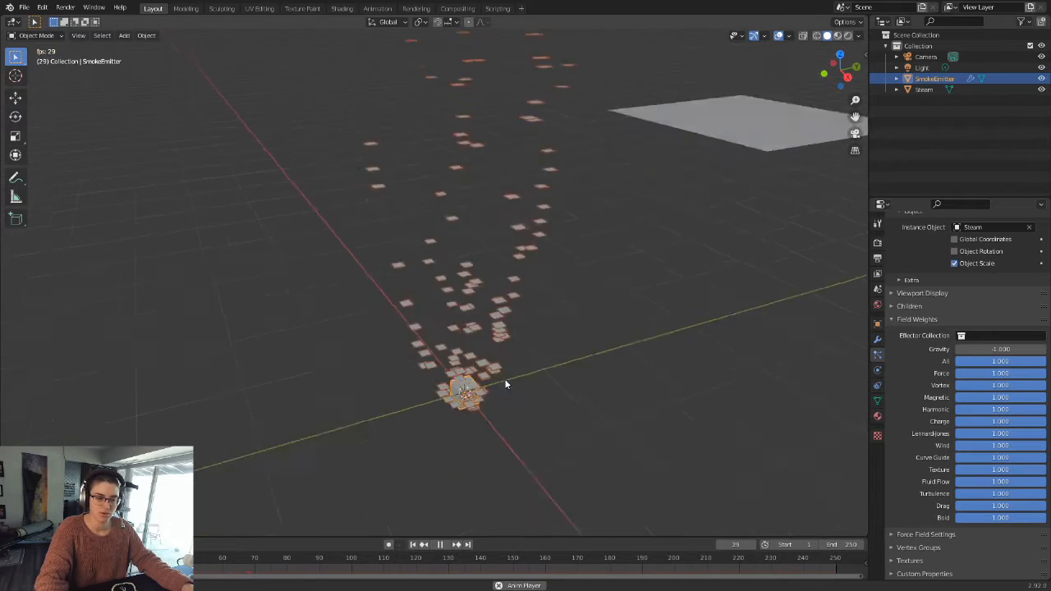
middle_drag(511, 402, 436, 347)
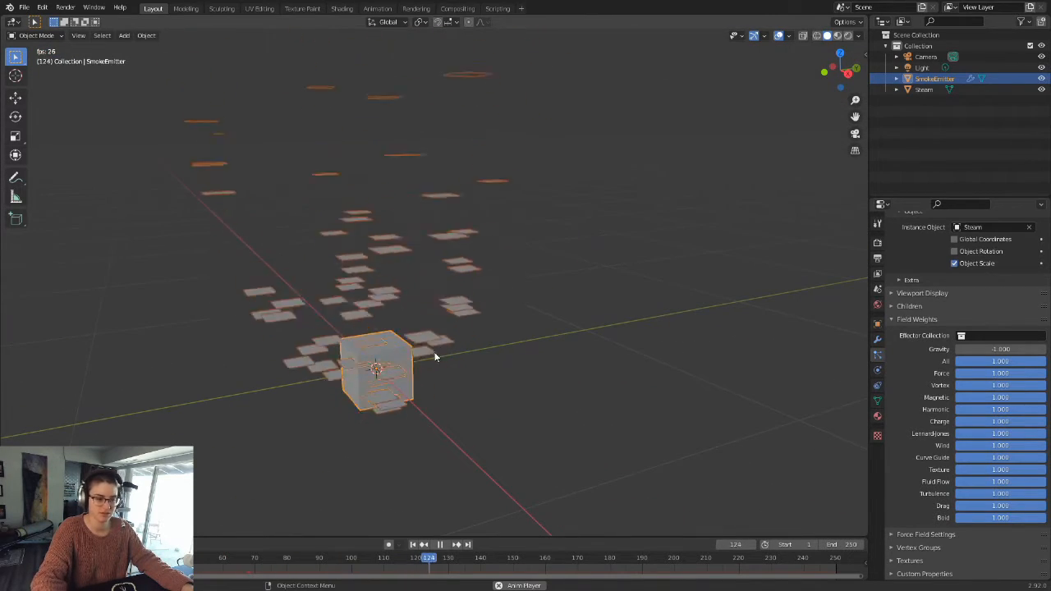
click(441, 545)
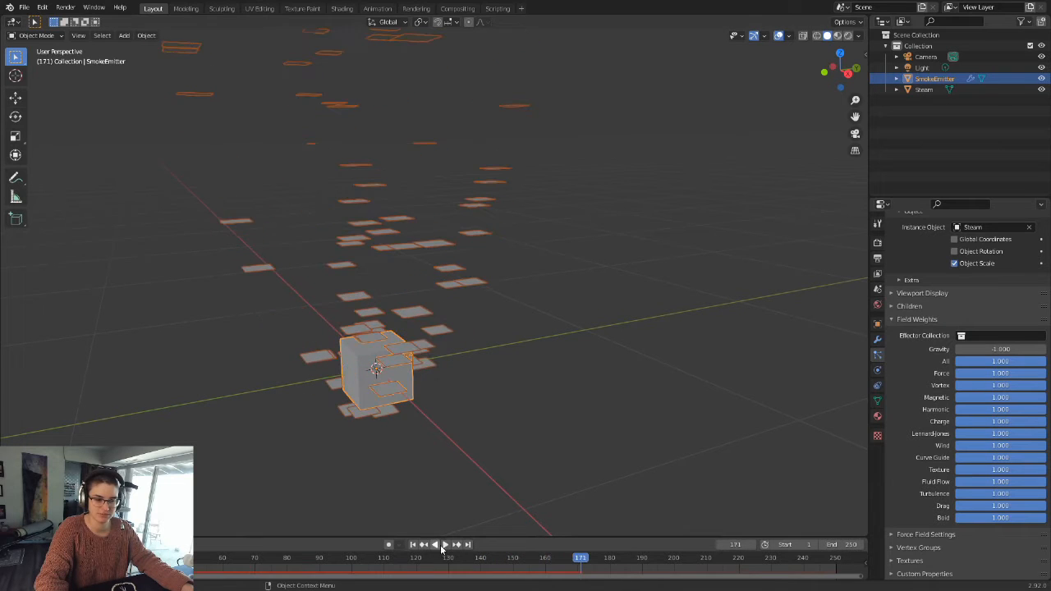
Step: Switch the viewport to rendered shading, deselect the cube, and examine the smoke-textured particles from several angles
click(849, 36)
click(603, 311)
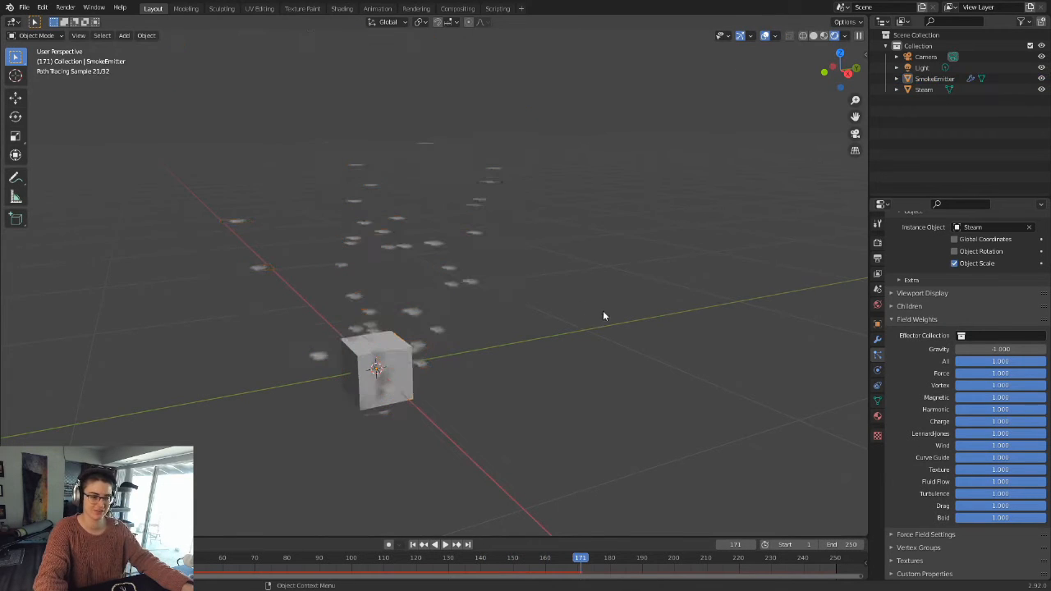
middle_drag(603, 310, 613, 357)
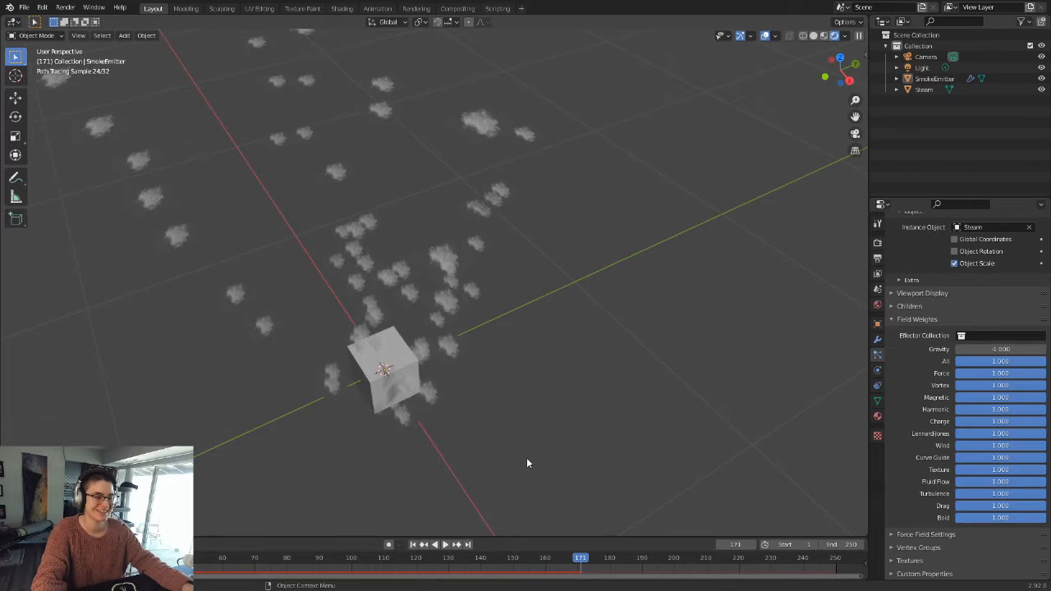
scroll(495, 411, down, 5)
middle_drag(500, 398, 493, 370)
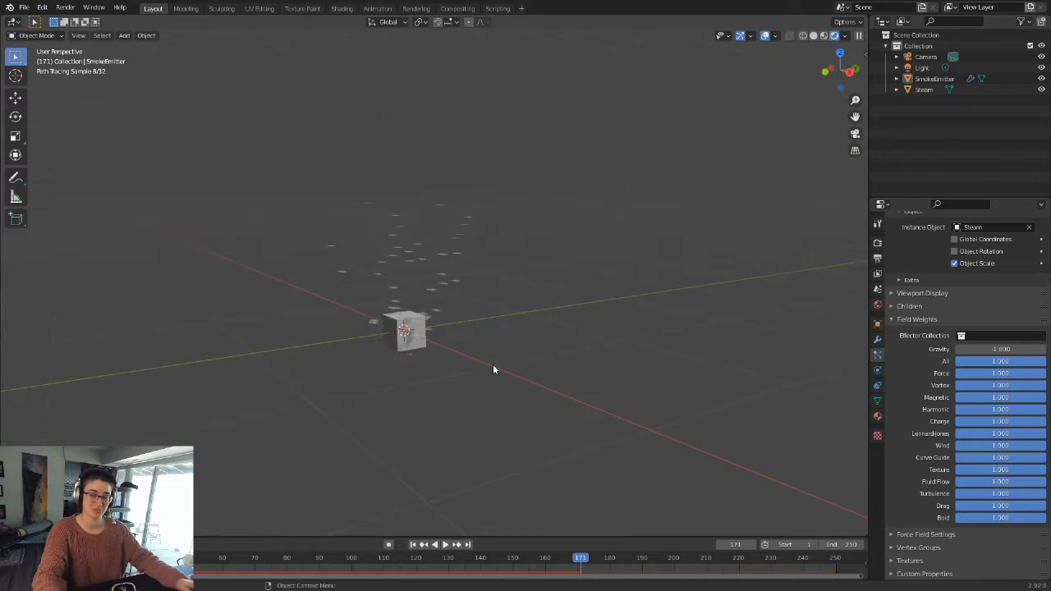
scroll(920, 359, up, 3)
scroll(921, 359, up, 10)
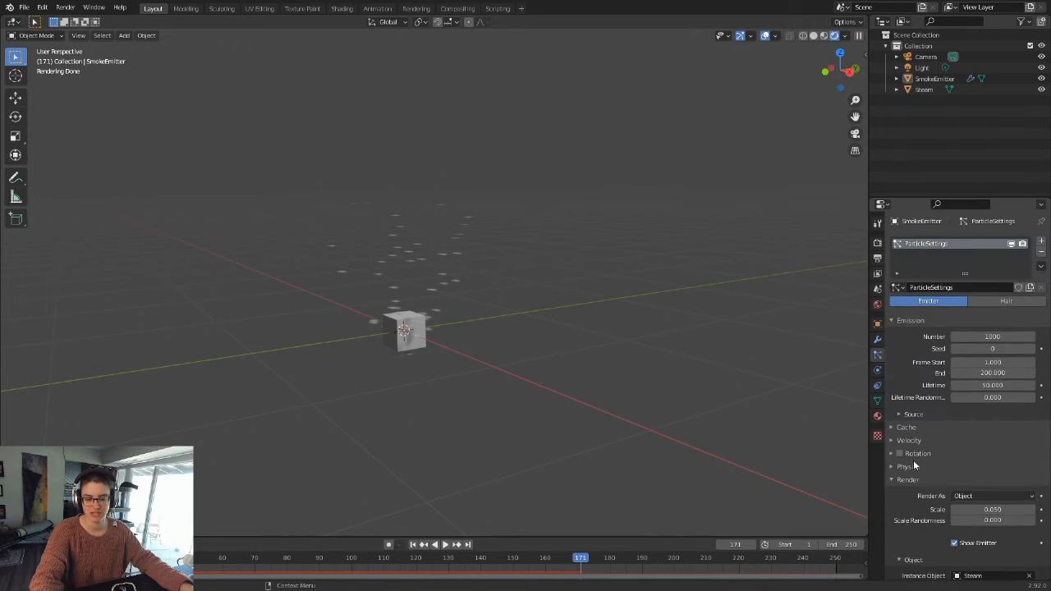
scroll(913, 460, down, 2)
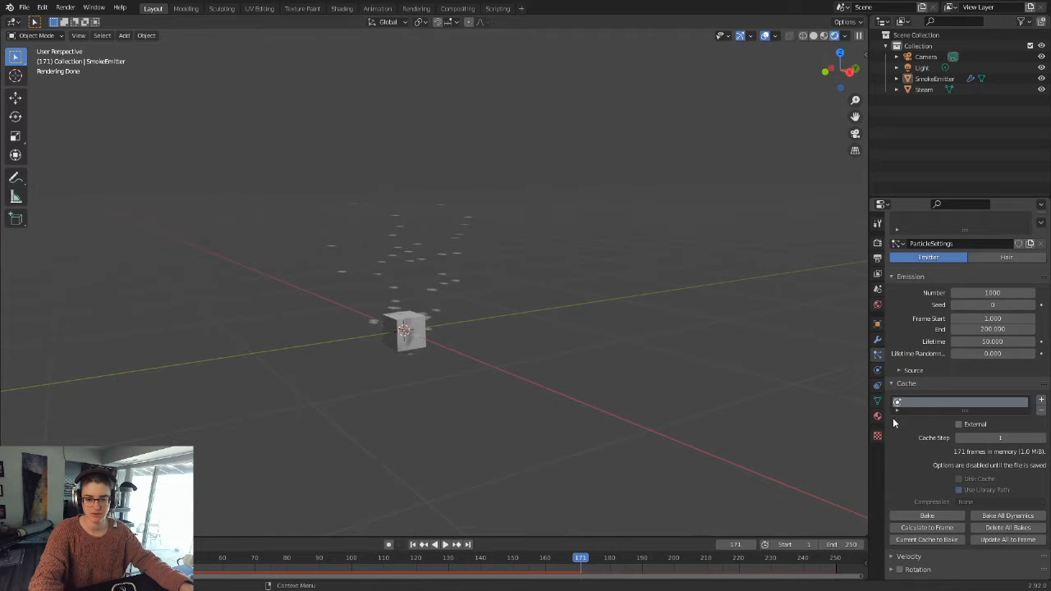
click(910, 387)
scroll(959, 456, up, 2)
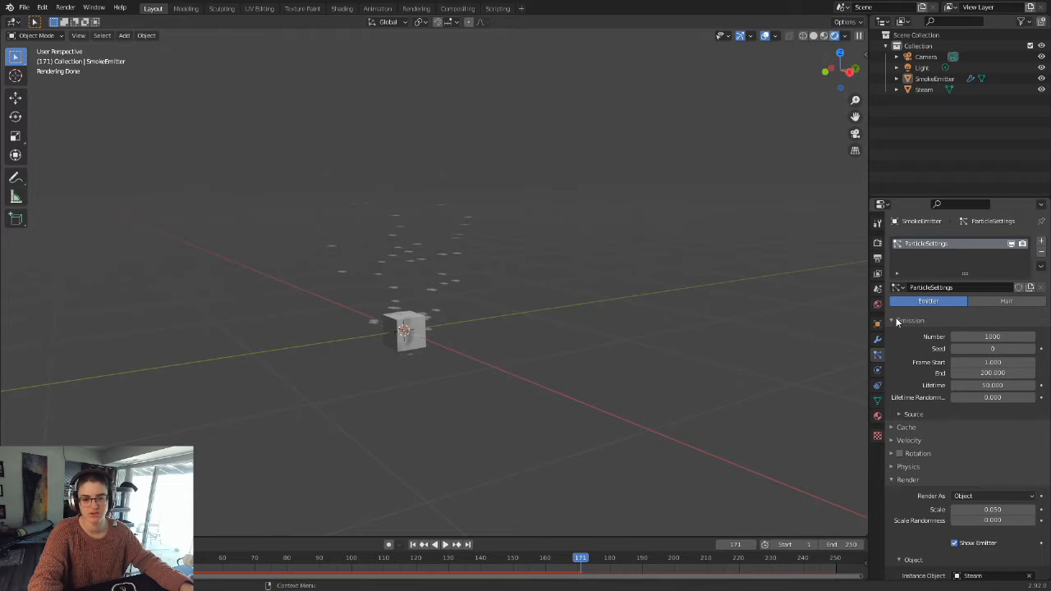
Step: Set the Distribution in the particle emission's Source settings to Grid
click(913, 414)
scroll(919, 419, down, 2)
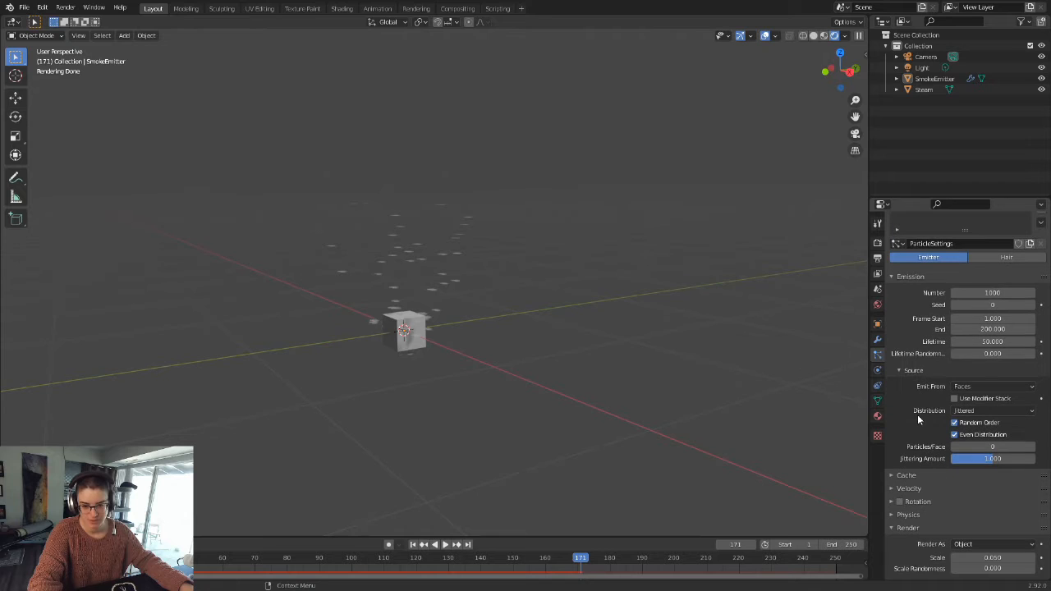
scroll(389, 298, up, 3)
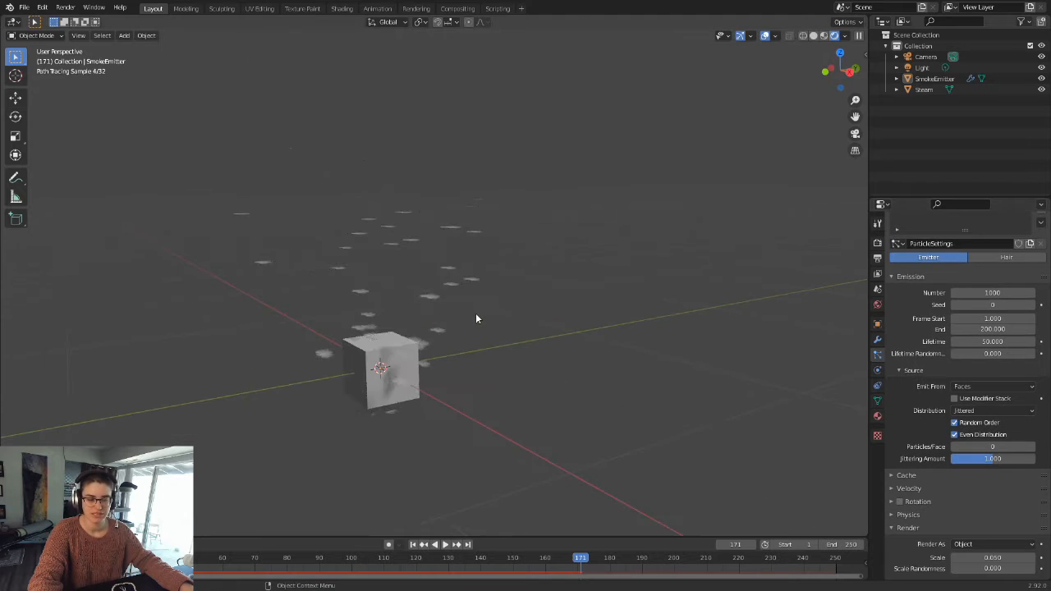
click(972, 413)
click(968, 448)
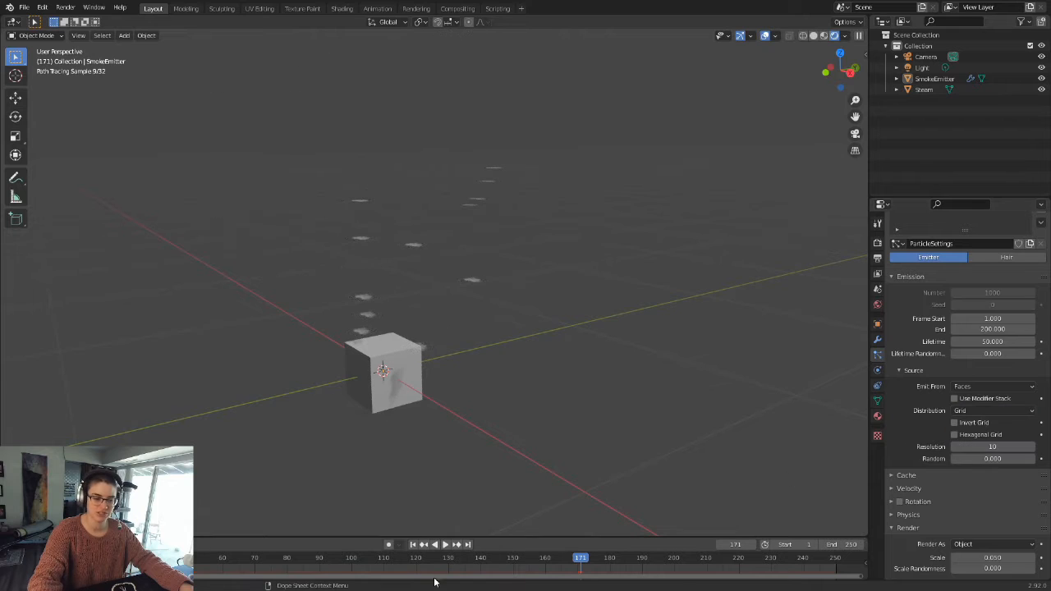
Step: Replay the animation from the first frame, pause it, and examine the grid-distributed particles from several angles
click(413, 545)
click(444, 544)
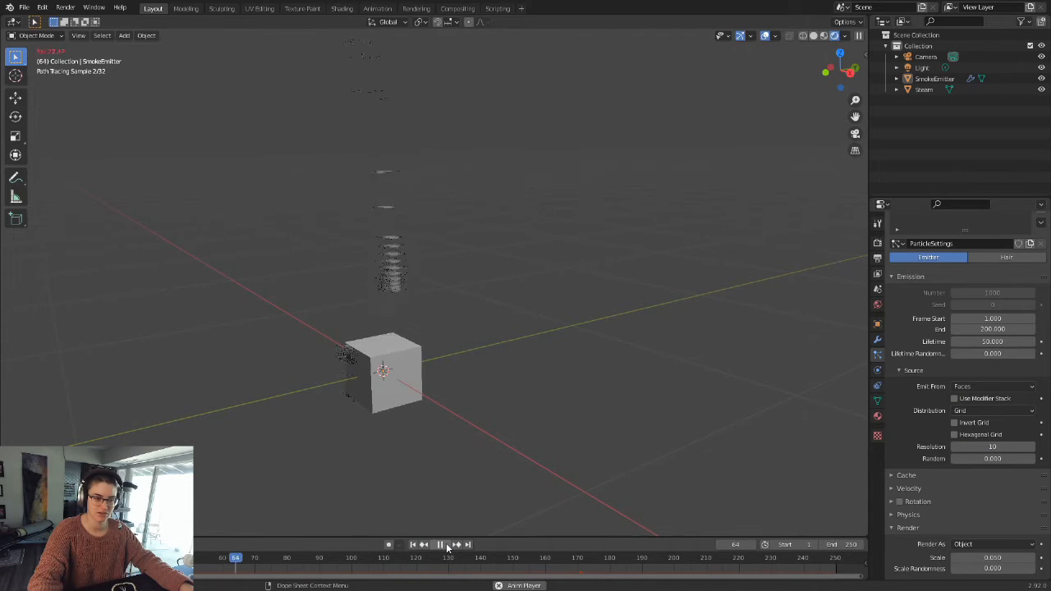
click(442, 545)
scroll(281, 161, down, 4)
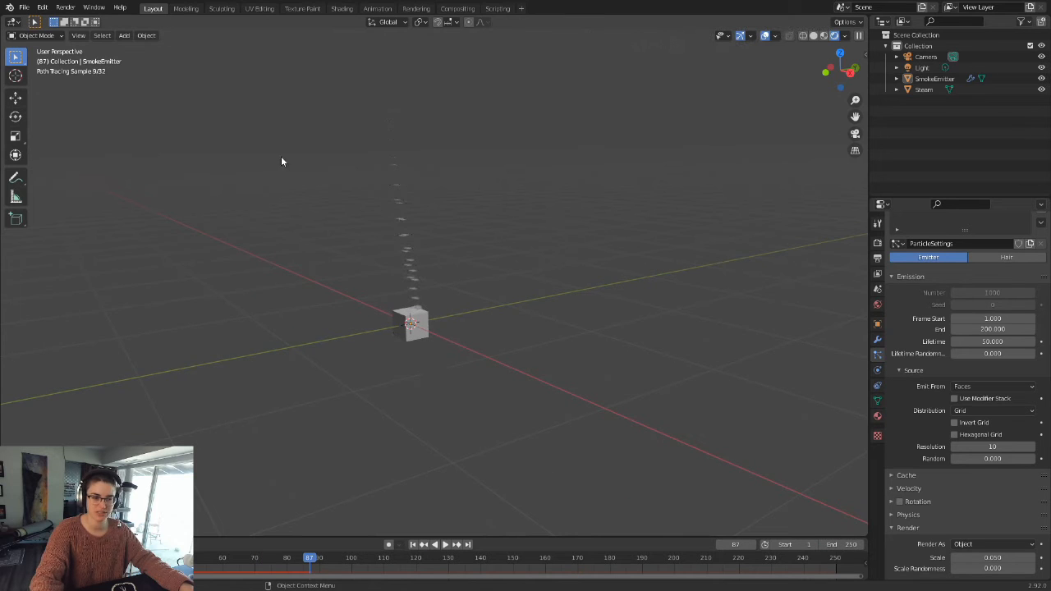
middle_drag(433, 222, 520, 356)
scroll(521, 357, up, 3)
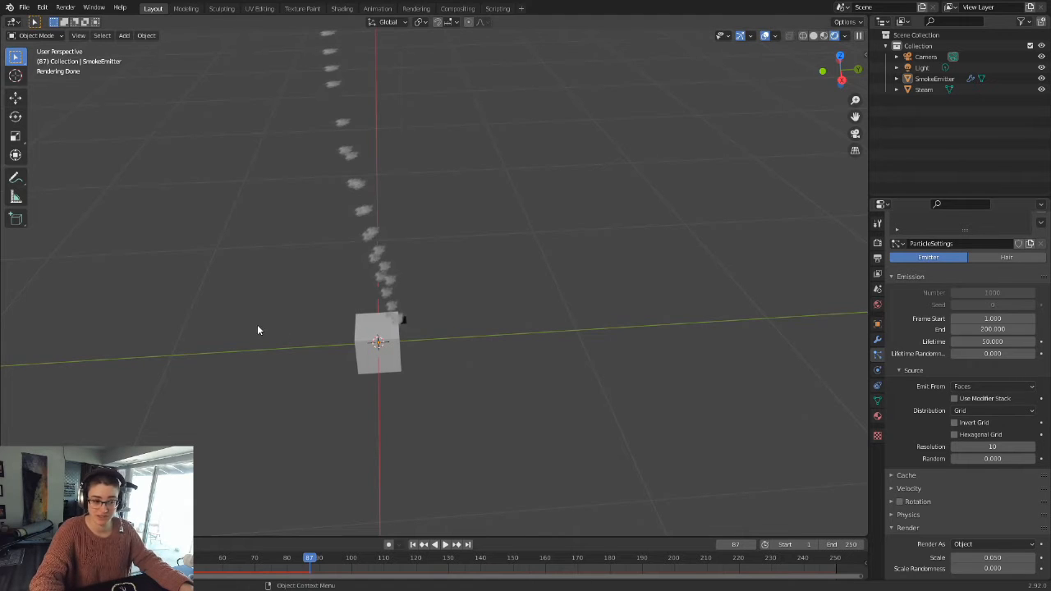
middle_drag(370, 361, 400, 335)
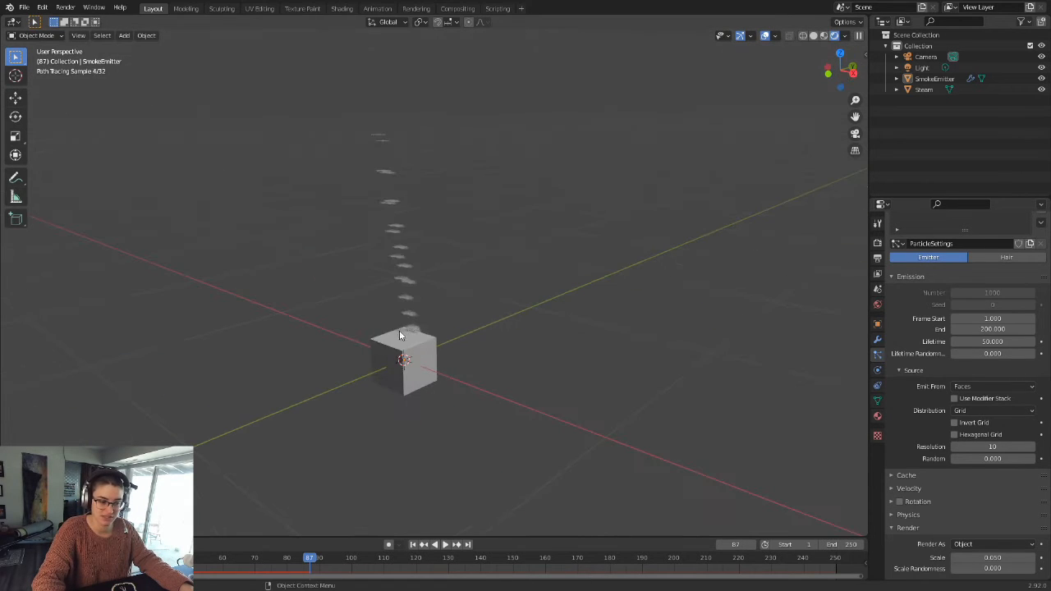
Step: Select SmokeEmitter, frame it in the viewport, and replay the start of the emission to see where particles originate
click(425, 389)
key(KP_Decimal)
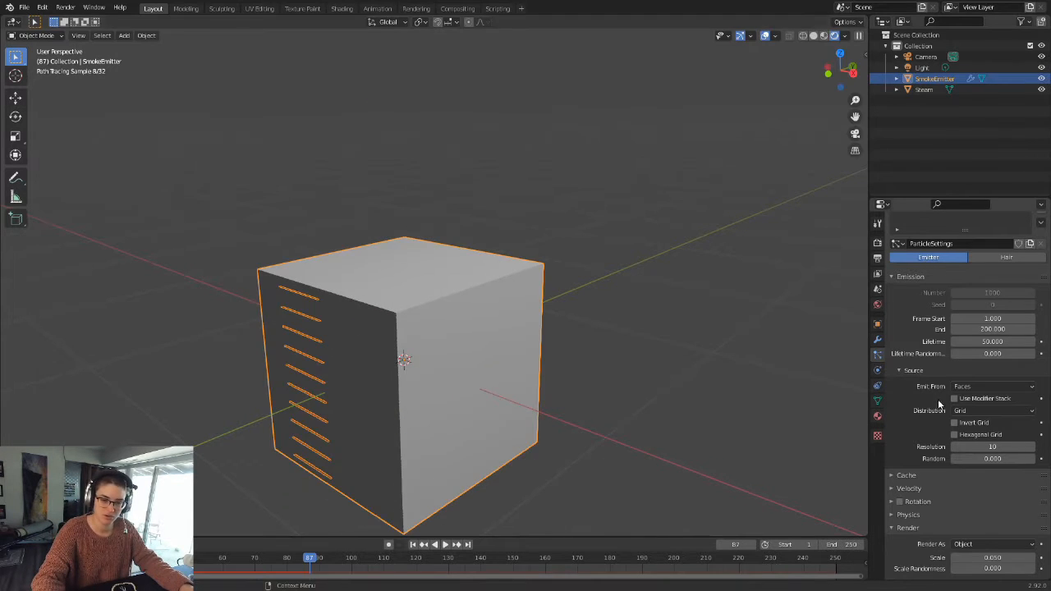
click(413, 546)
click(444, 546)
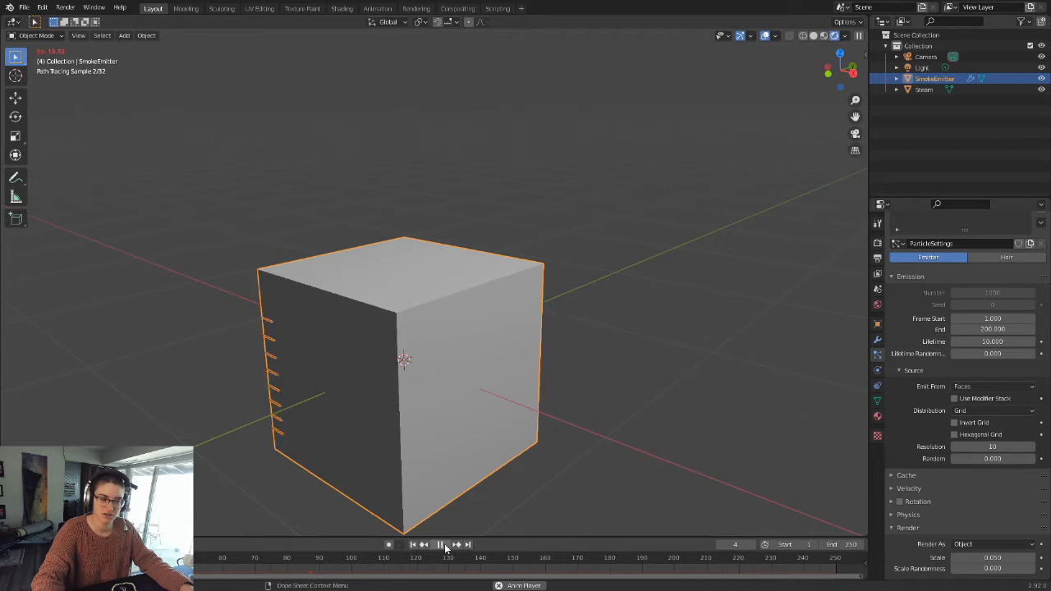
click(444, 545)
Step: Return to the first frame and scale the SmokeEmitter cube down uniformly to about one twentieth of its size
click(413, 544)
key(s)
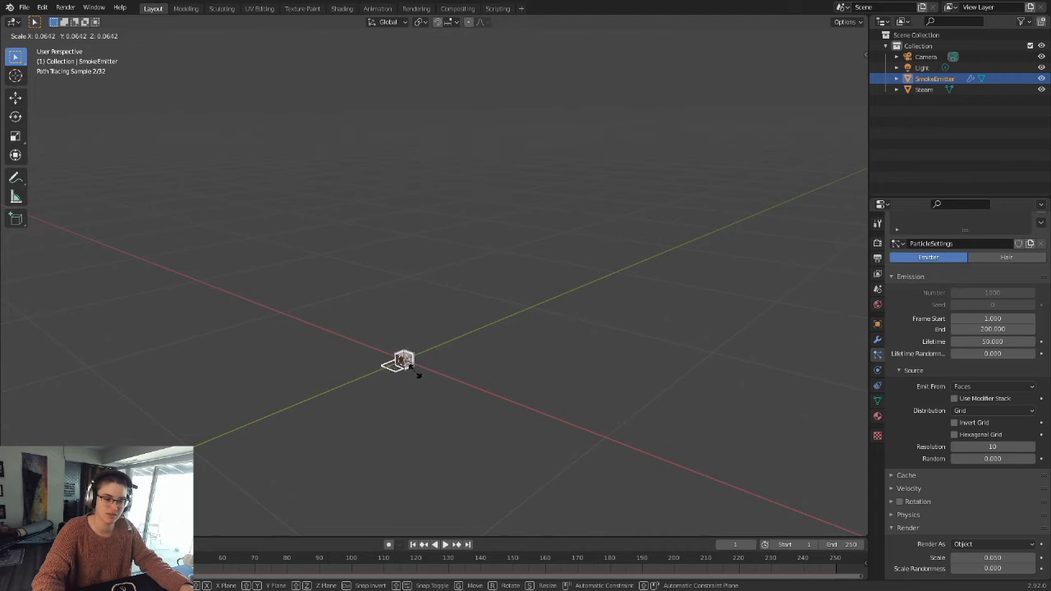
click(412, 367)
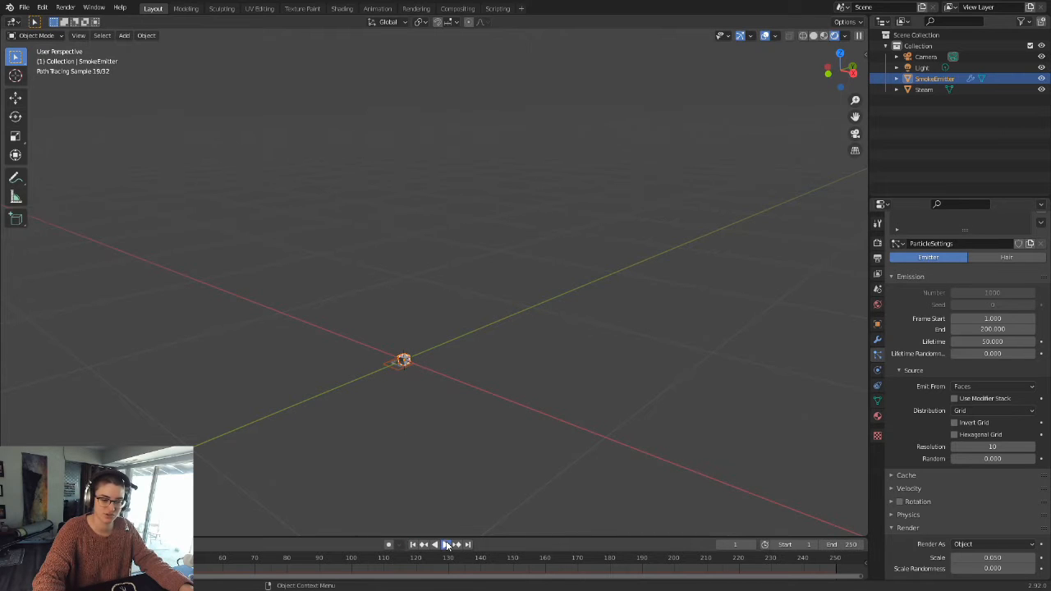
Step: Play the emission, pause it at frame 44, and examine the column of smoke planes above the shrunken emitter
click(445, 544)
click(448, 545)
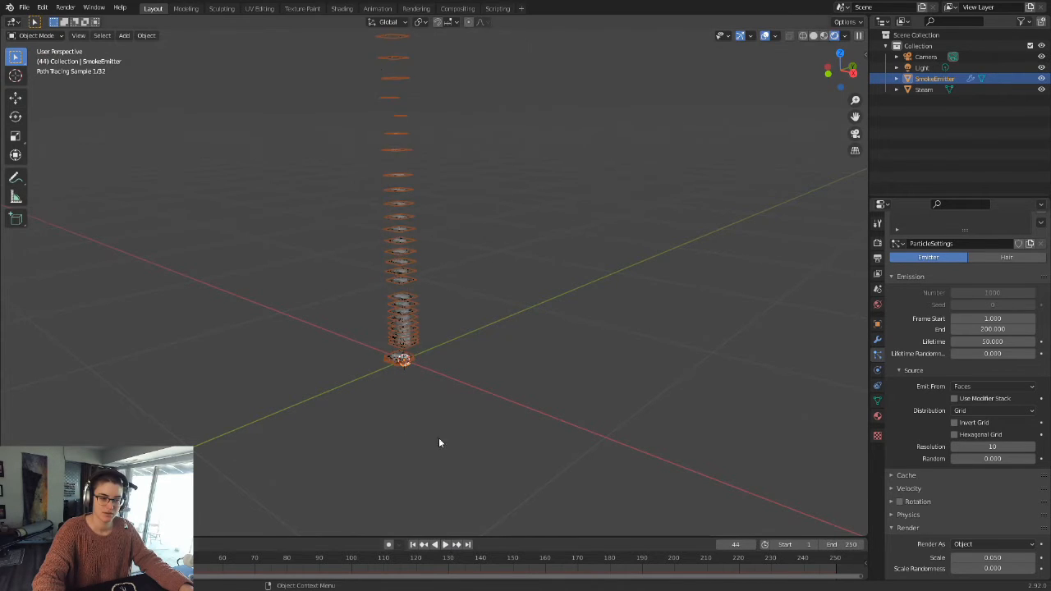
scroll(436, 319, up, 4)
shift+middle_drag(440, 385, 853, 367)
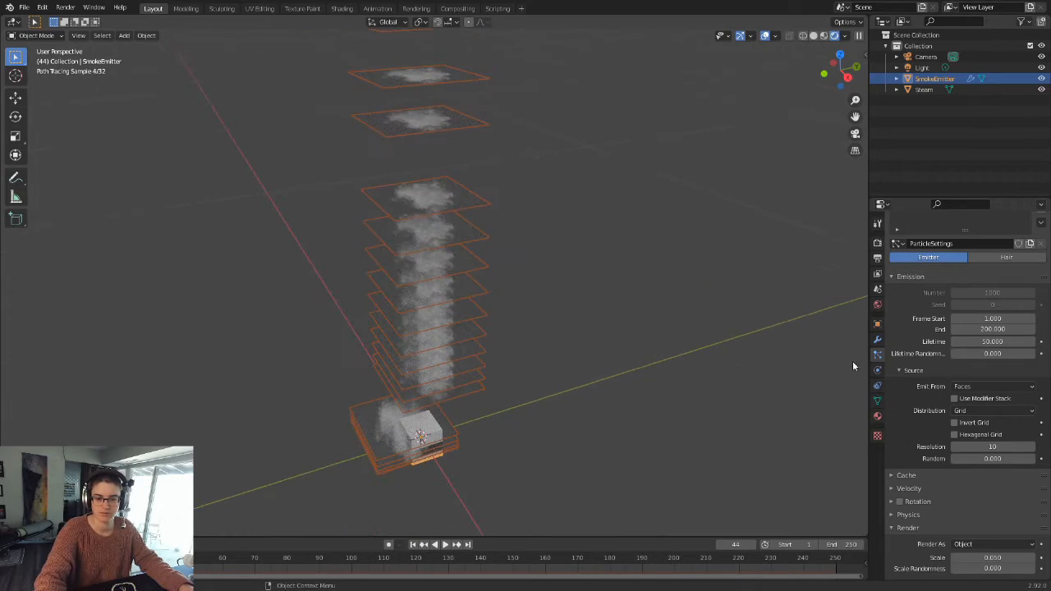
click(900, 371)
mouse_move(639, 361)
middle_down()
mouse_move(593, 369)
mouse_move(593, 393)
mouse_move(578, 355)
middle_up()
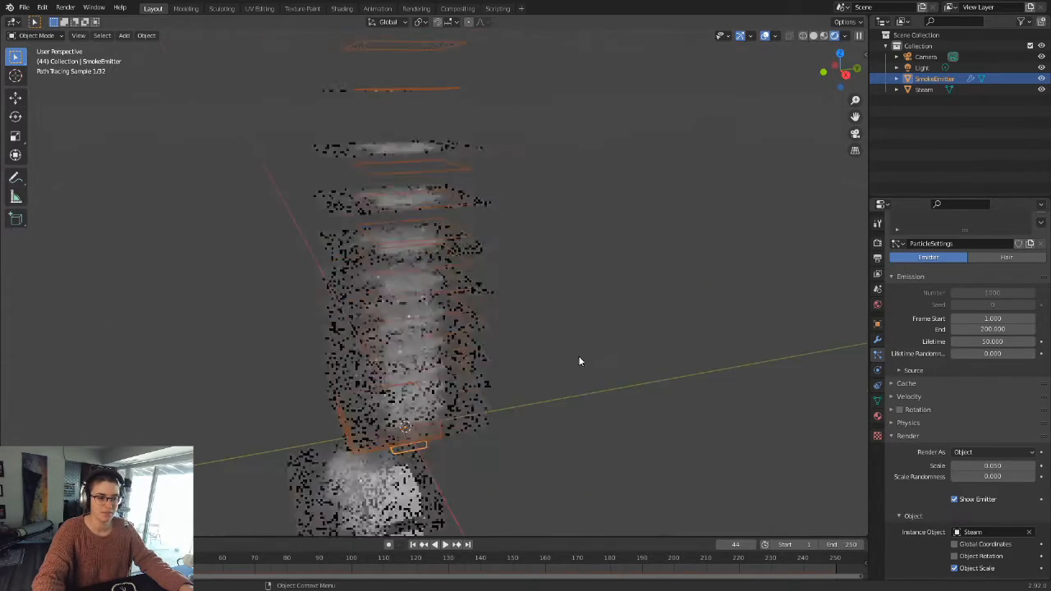
scroll(551, 321, down, 5)
click(551, 323)
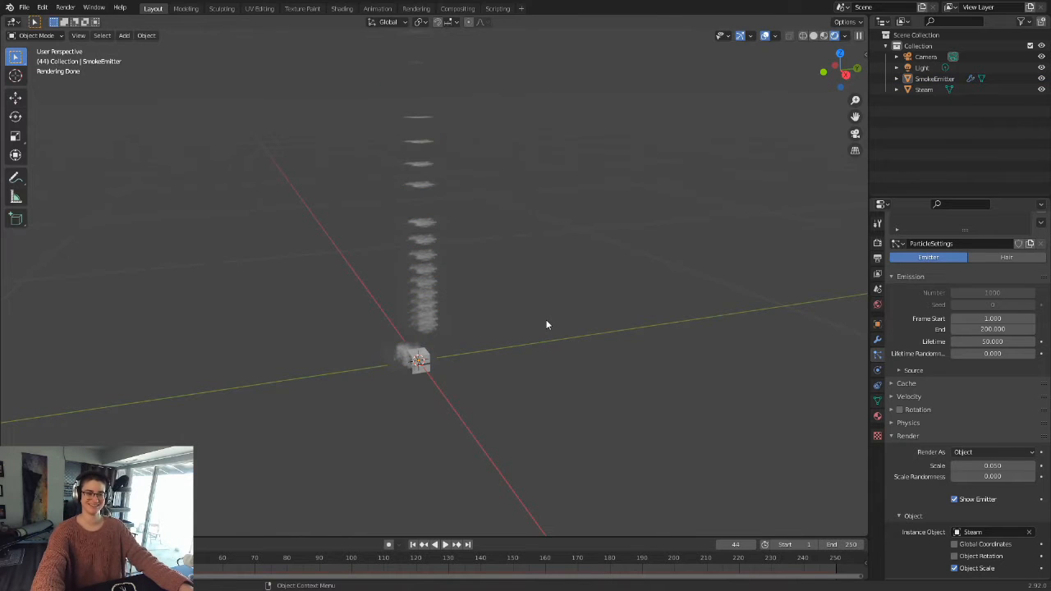
scroll(547, 321, down, 1)
Step: Switch the viewport to solid shading, enable particle Rotation, and set its Randomize value to about 0.686
click(814, 35)
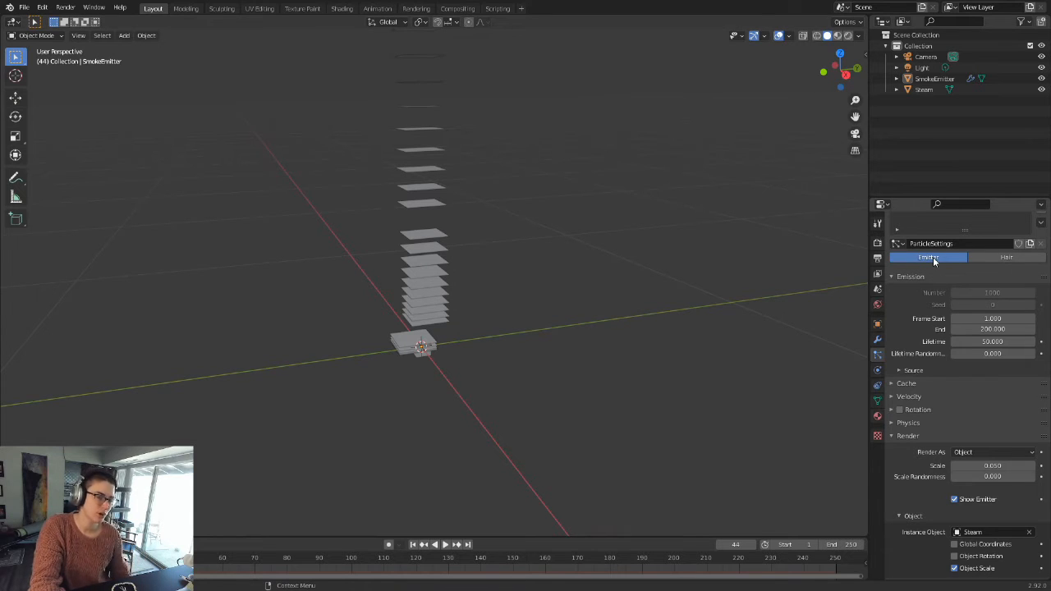
click(900, 410)
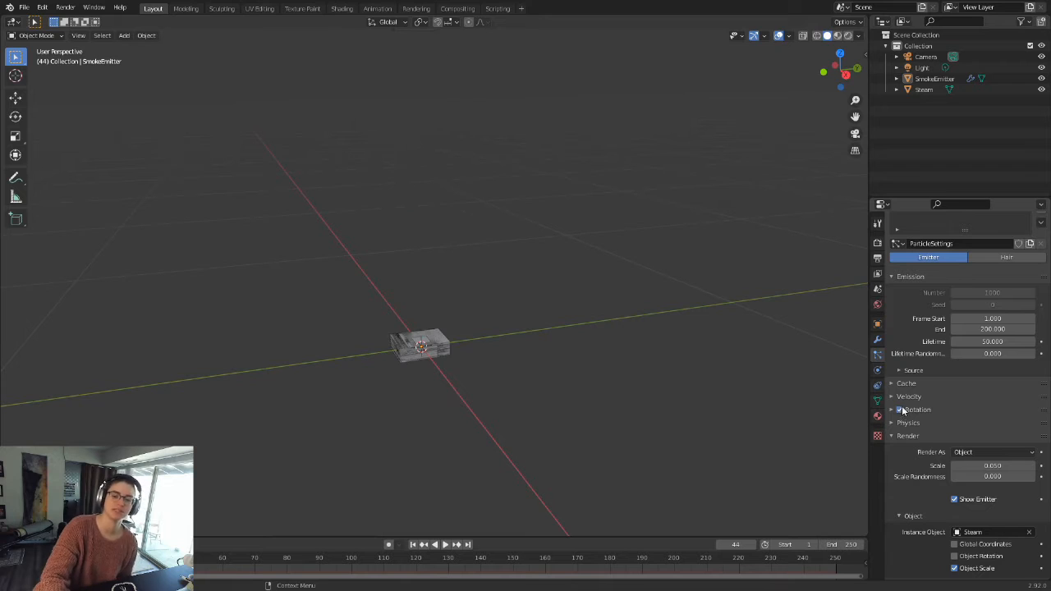
click(891, 415)
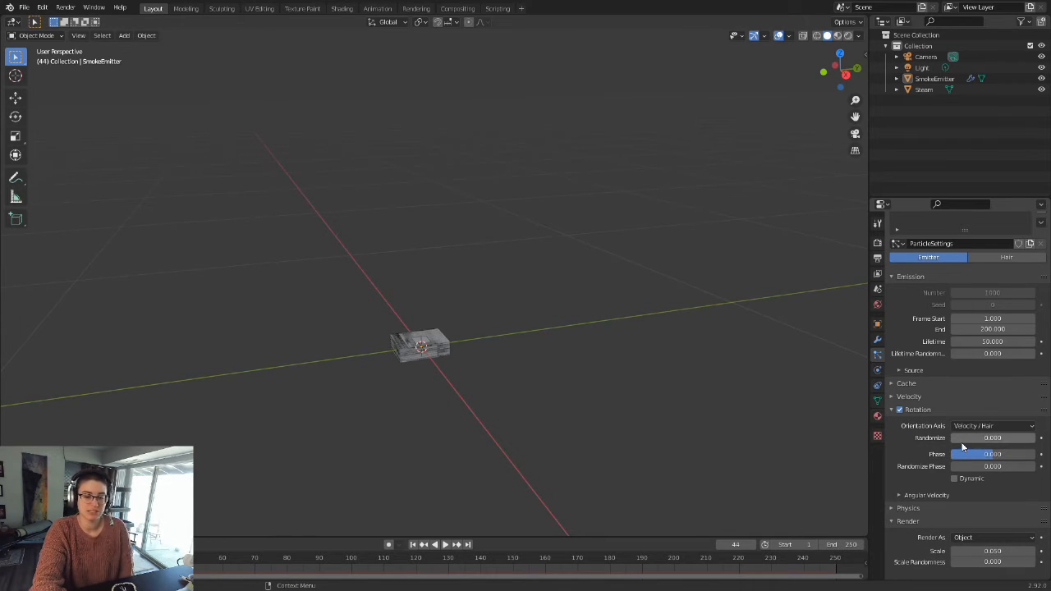
drag(959, 439, 998, 438)
scroll(525, 444, up, 5)
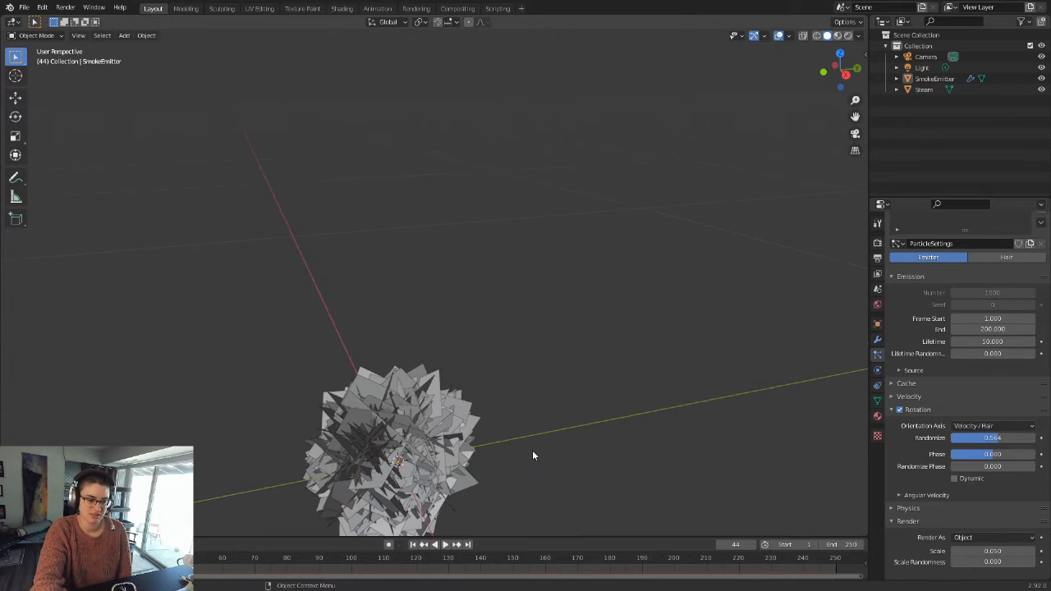
shift+middle_drag(533, 462, 553, 339)
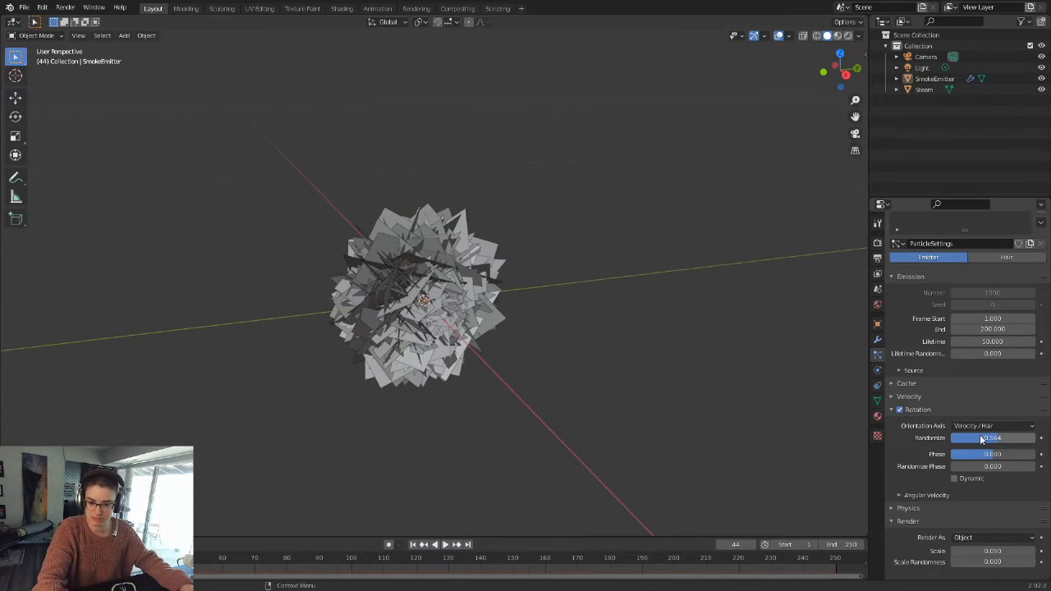
mouse_move(1000, 438)
mouse_down()
mouse_move(952, 439)
mouse_move(1008, 438)
mouse_up()
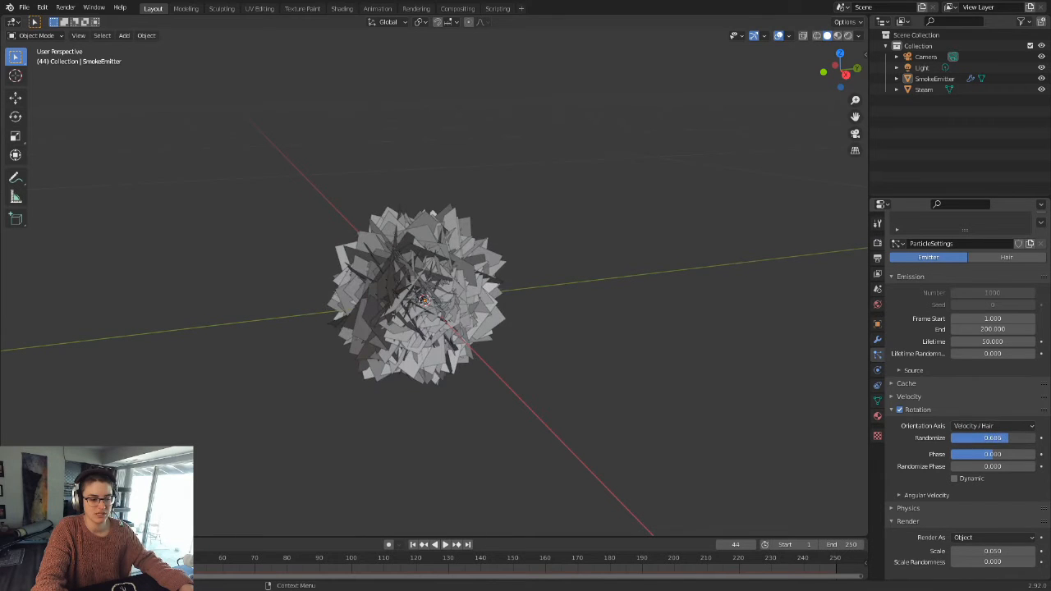
Step: Replay the animation from the first frame, pause at frame 44, and preview the randomly rotated planes in rendered shading
click(413, 544)
click(445, 544)
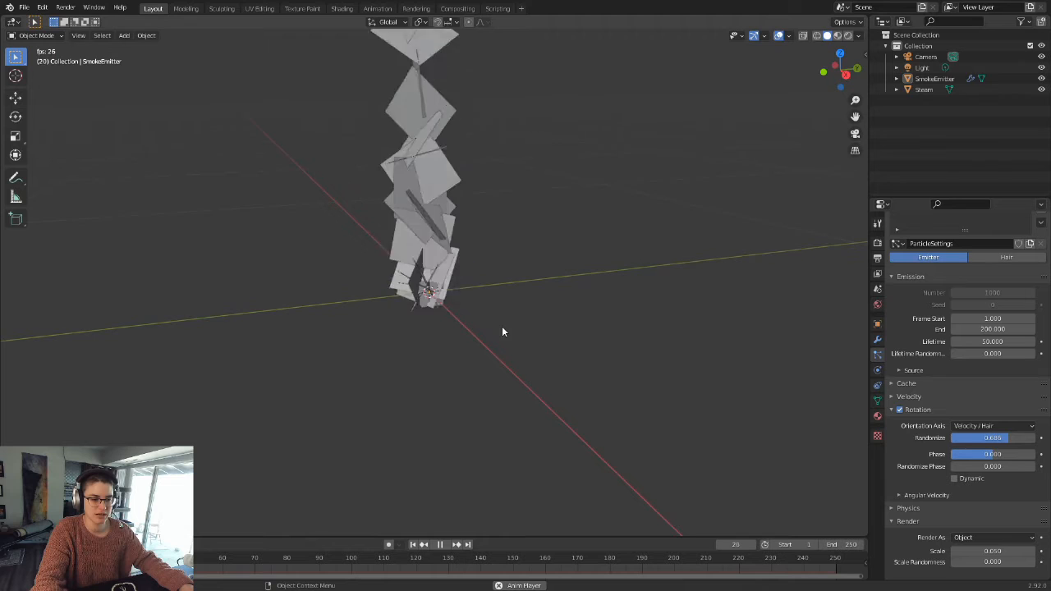
click(444, 544)
shift+middle_drag(561, 195, 573, 286)
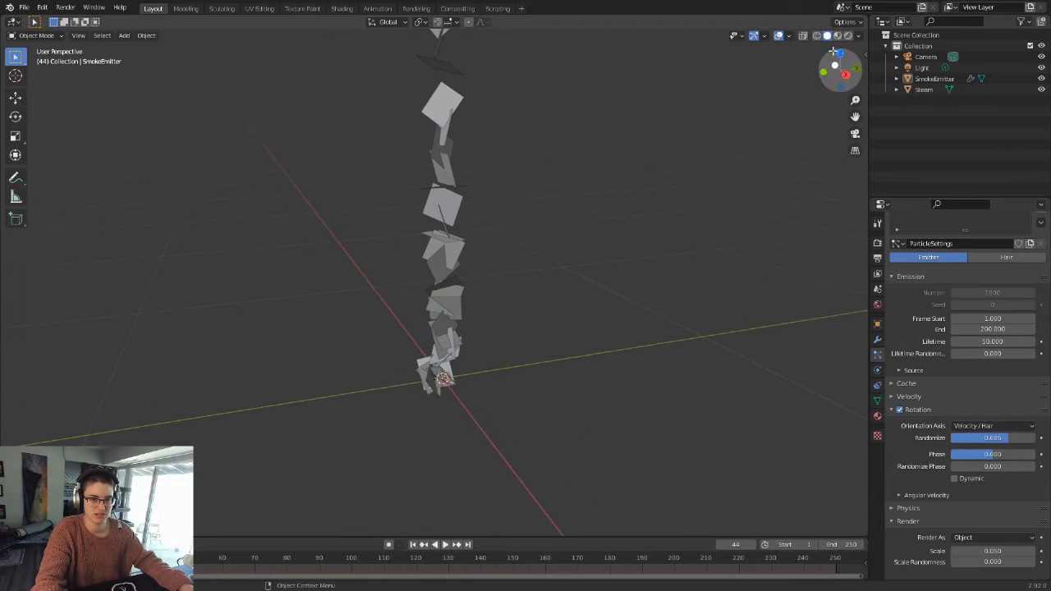
click(847, 36)
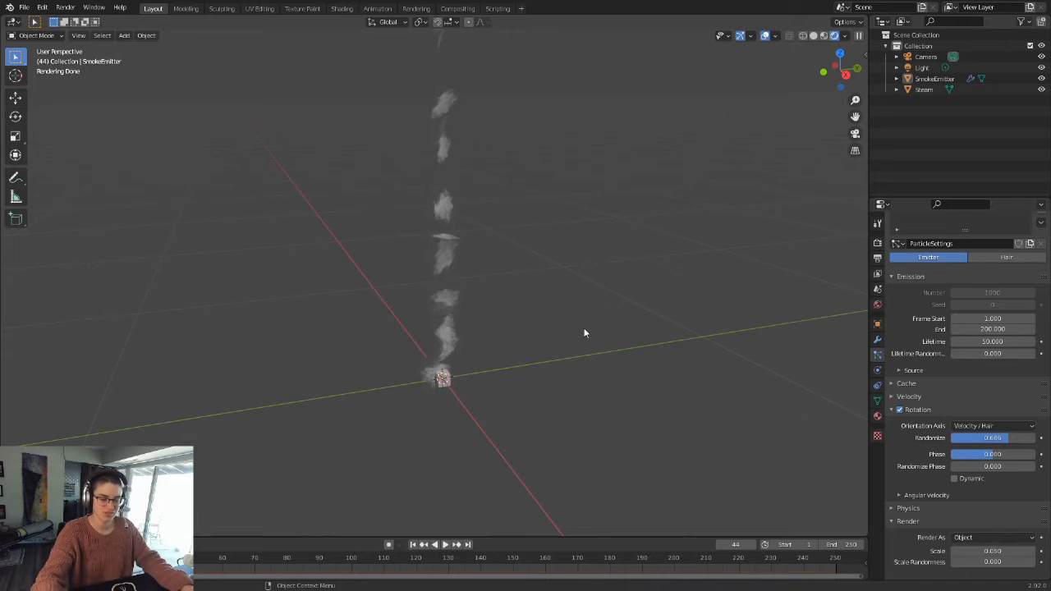
Step: Return to the first frame in solid shading, play the emission to frame 26, and inspect the size of the particles
click(413, 544)
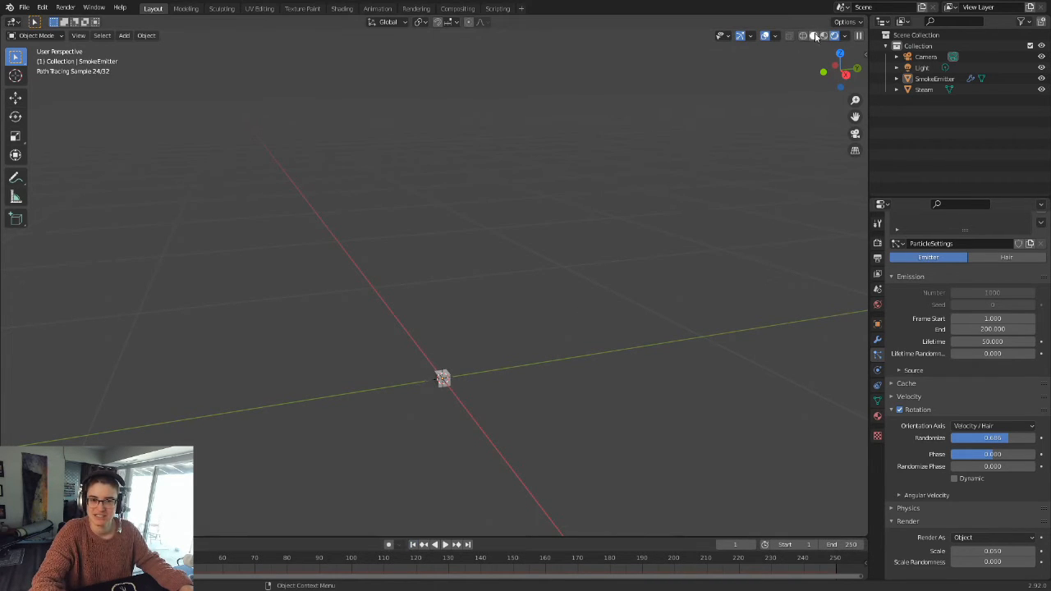
click(815, 35)
mouse_move(625, 328)
middle_down()
mouse_move(602, 421)
mouse_move(570, 357)
mouse_move(567, 323)
middle_up()
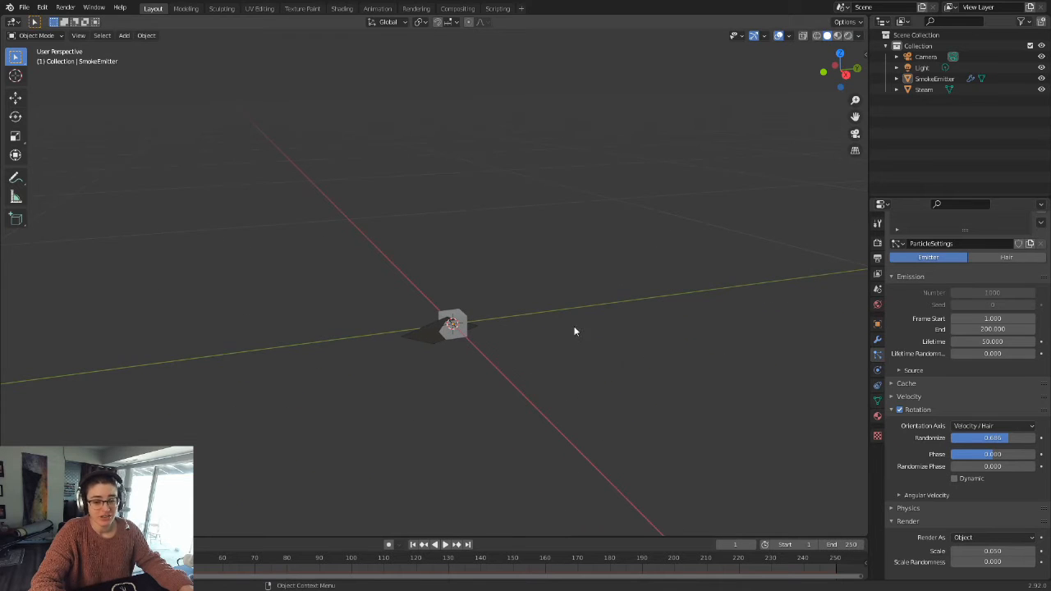
scroll(972, 483, down, 2)
scroll(972, 483, down, 2)
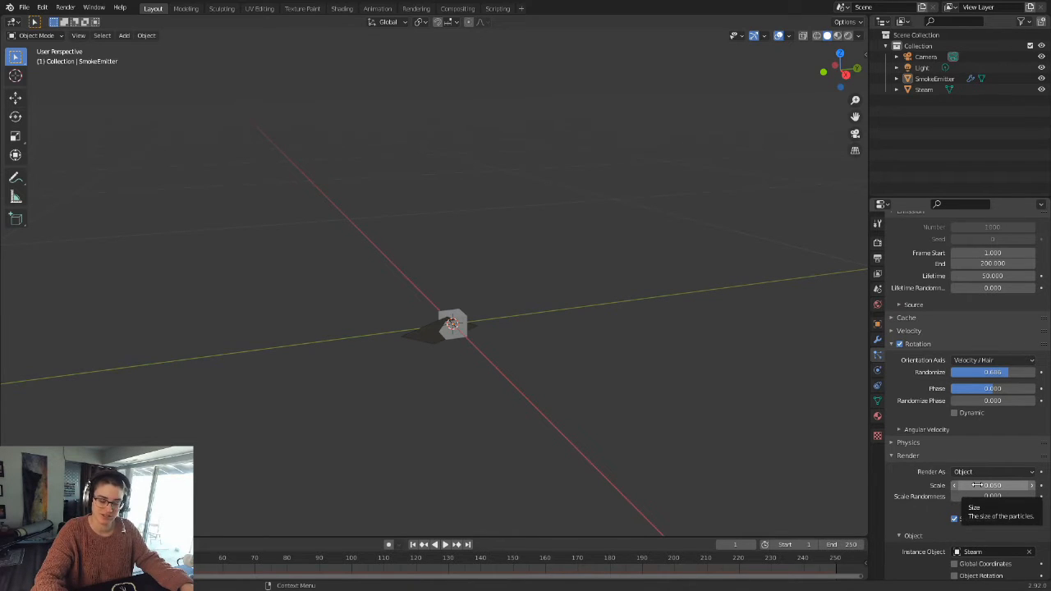
middle_drag(727, 366, 414, 134)
key(space)
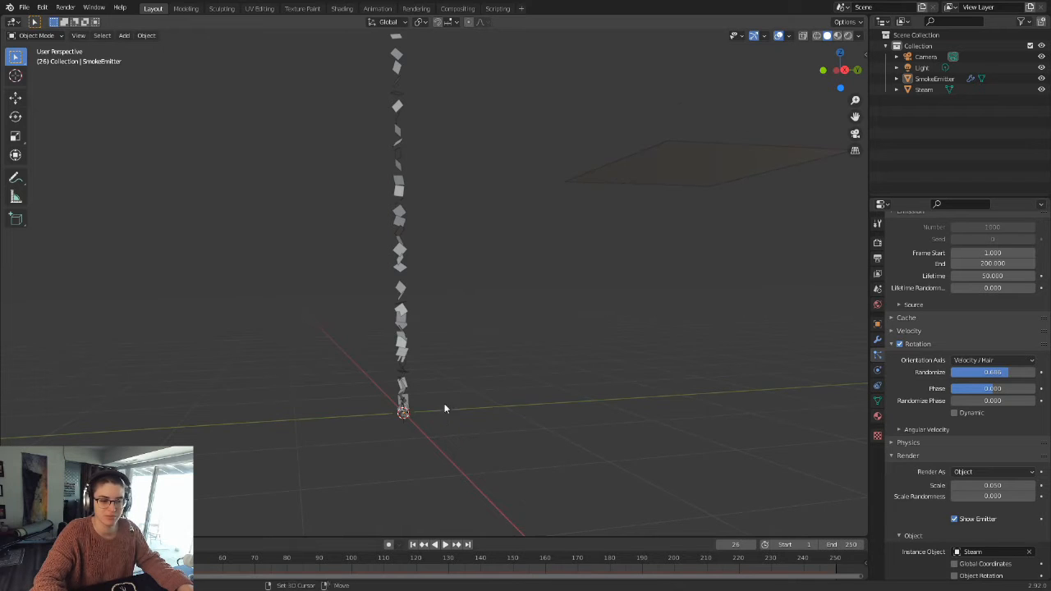
middle_drag(445, 411, 457, 375)
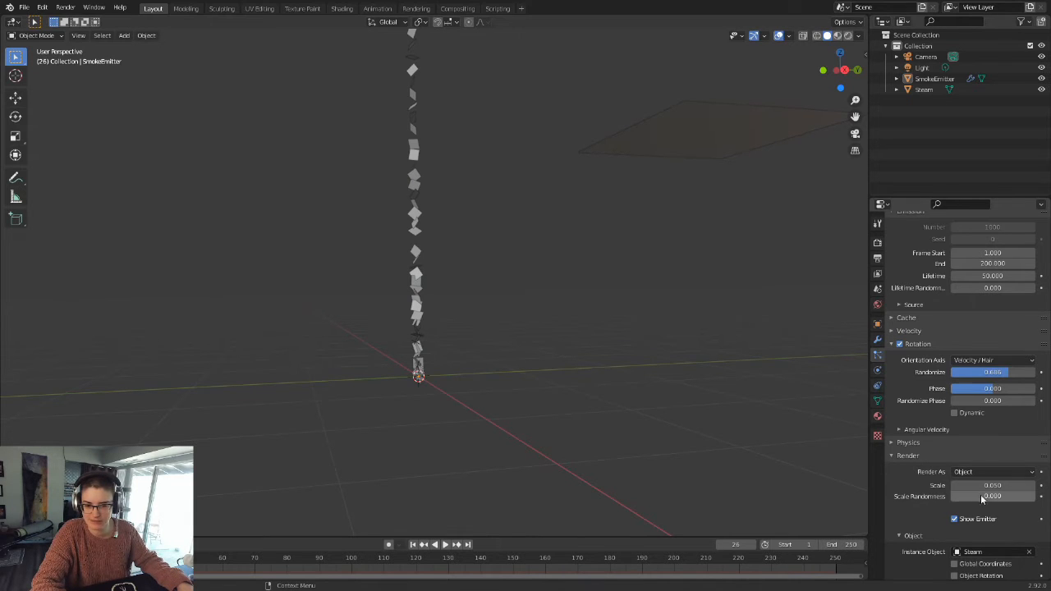
Step: Set the particles' render Scale to 0.520 and replay the animation from the first frame, pausing at frame 95
drag(991, 486, 1033, 485)
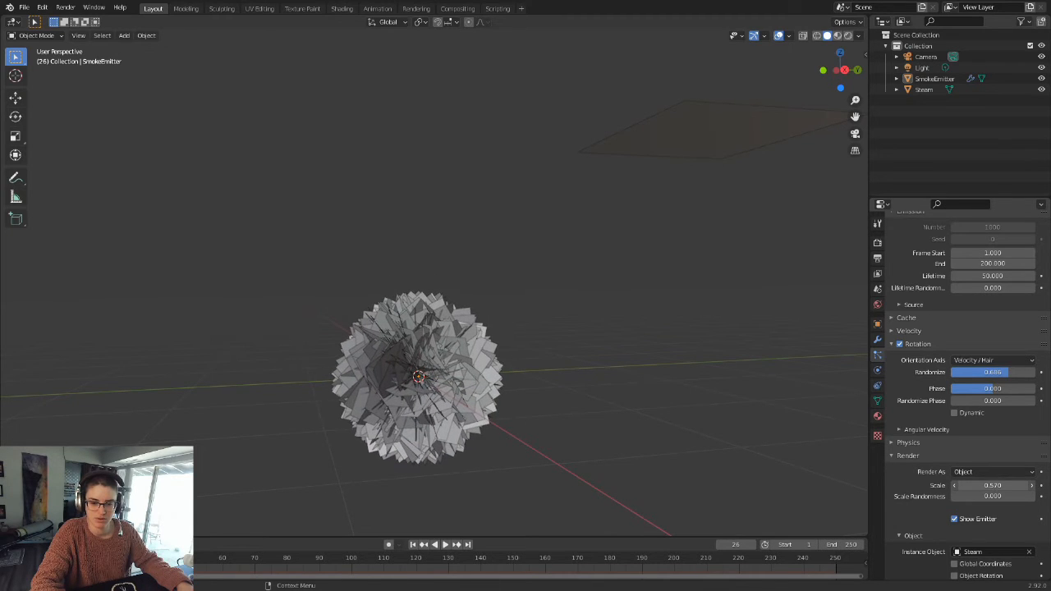
click(412, 544)
click(444, 545)
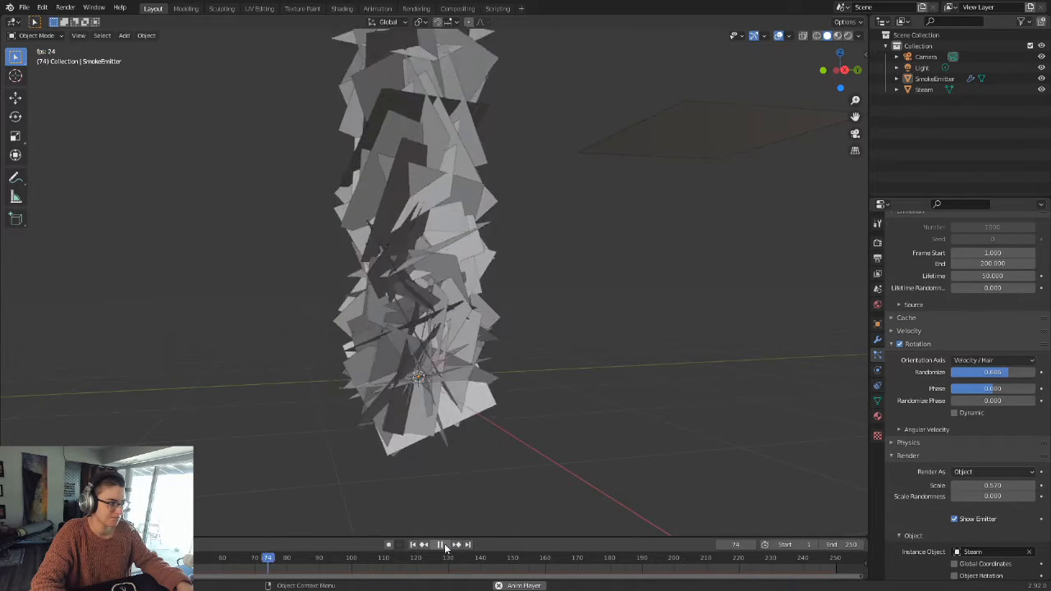
click(442, 544)
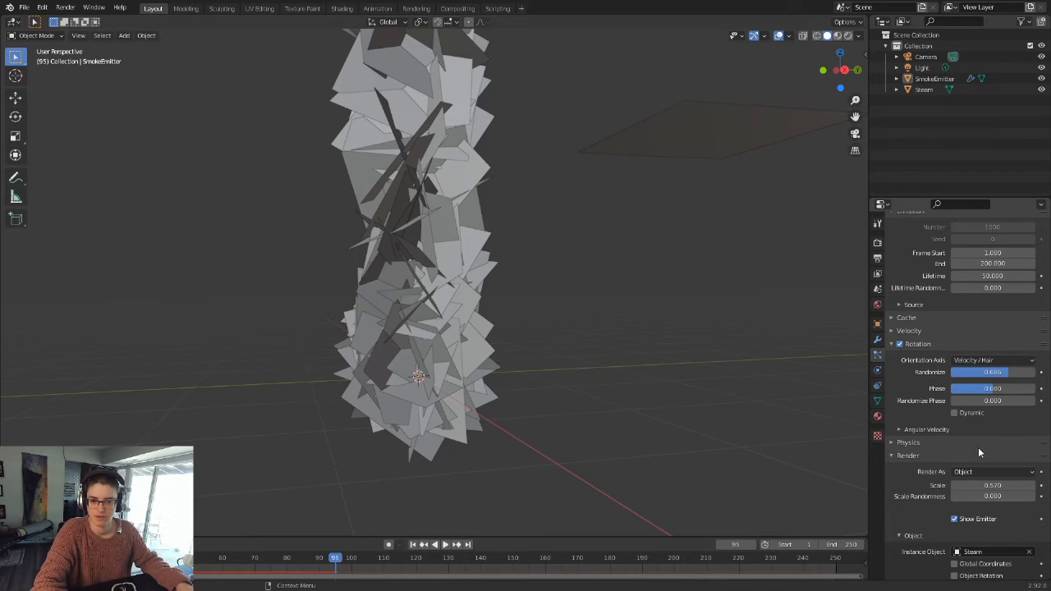
Step: Switch to rendered shading and examine the steam column, both as a whole and close to the emitter
click(846, 36)
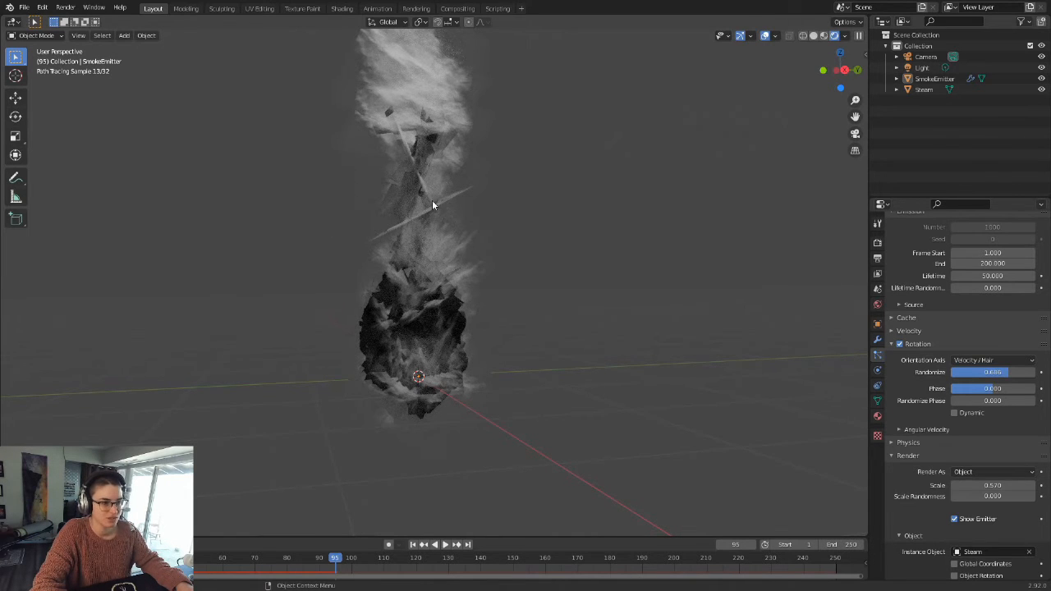
scroll(437, 238, down, 5)
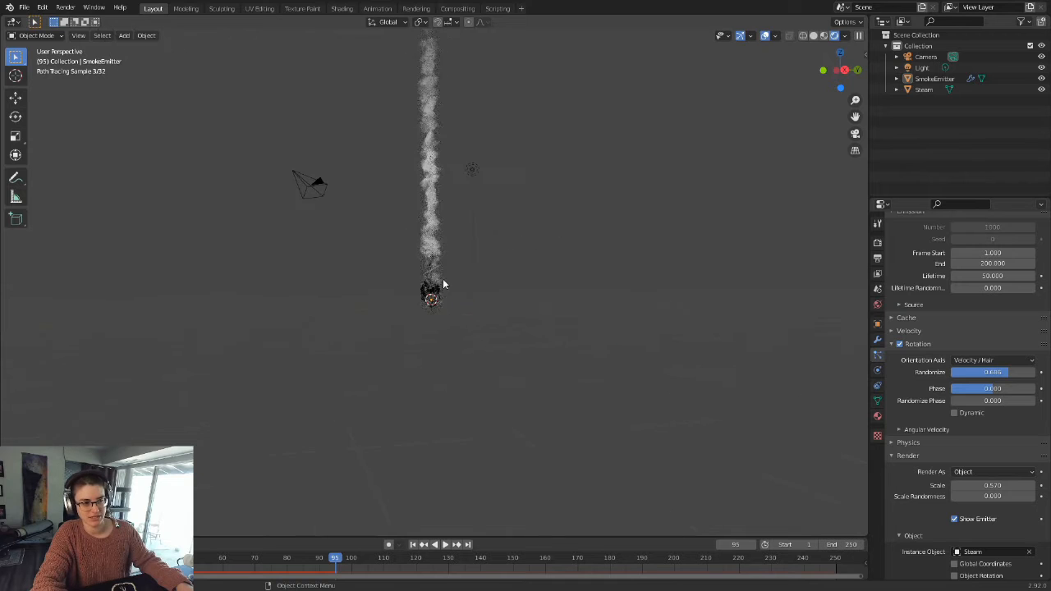
scroll(443, 291, up, 6)
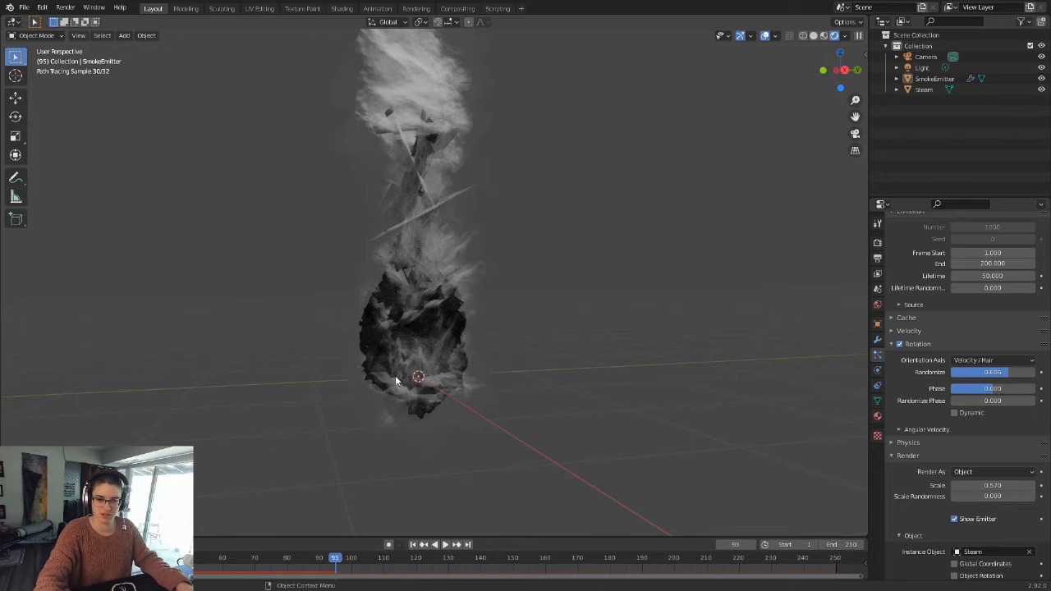
Step: Raise the maximum Transparency bounces of the render's light paths in stages to 12, 15 and finally 18
click(878, 243)
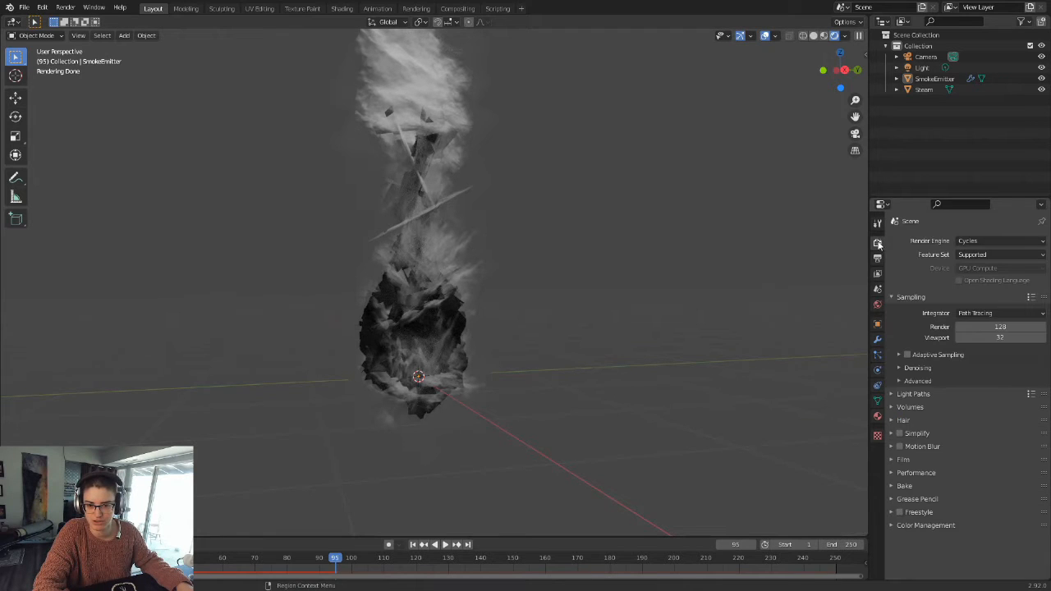
click(926, 395)
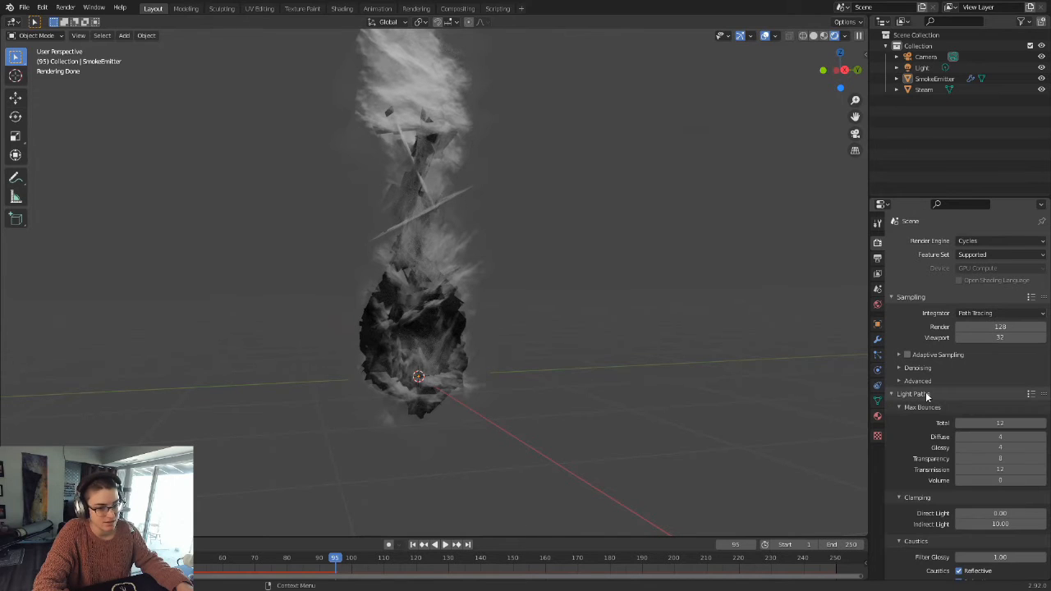
click(999, 460)
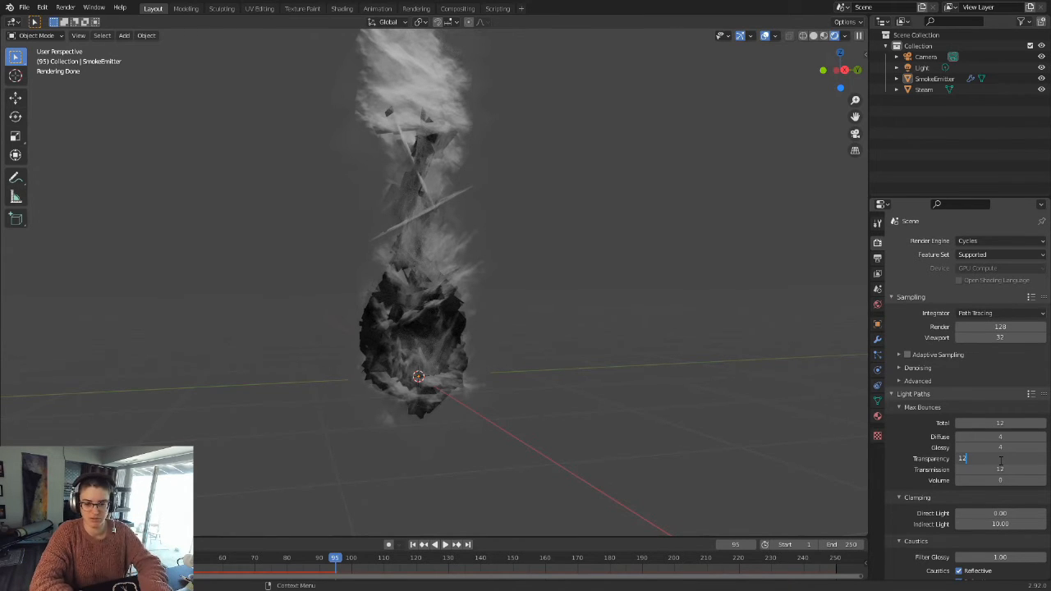
key(Return)
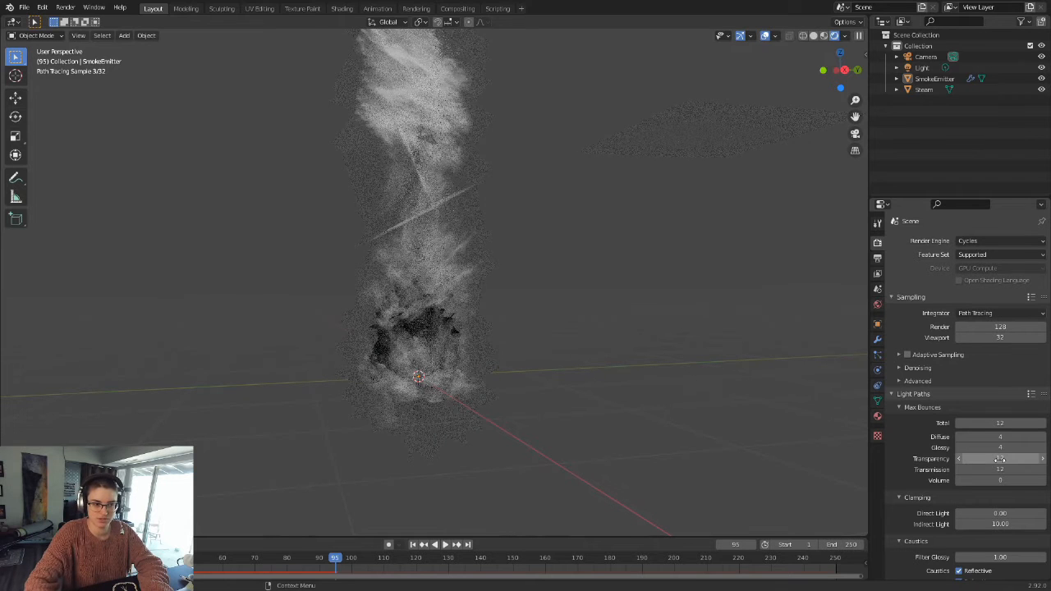
click(987, 459)
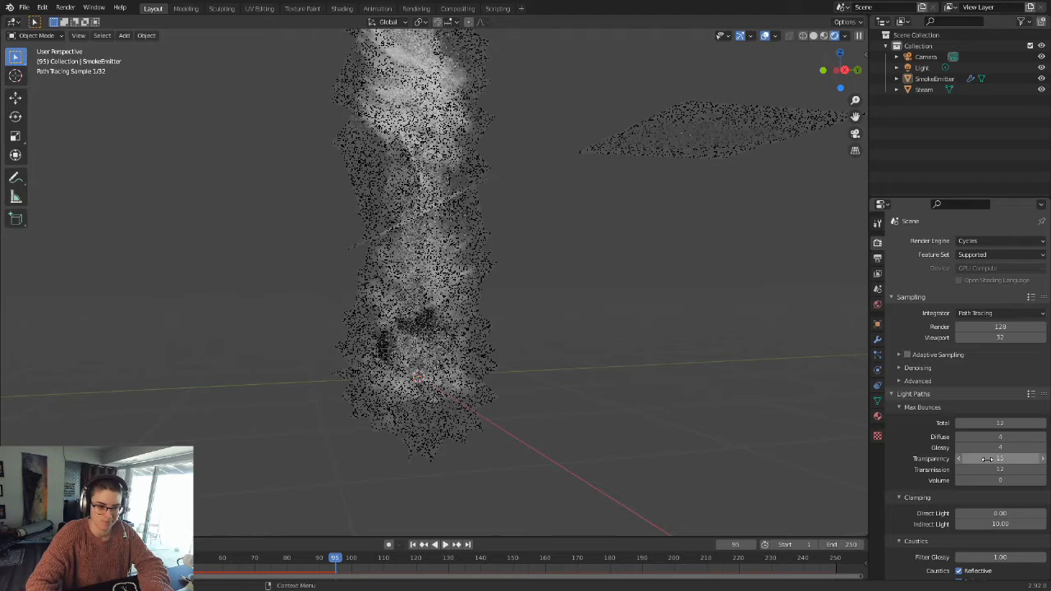
click(999, 459)
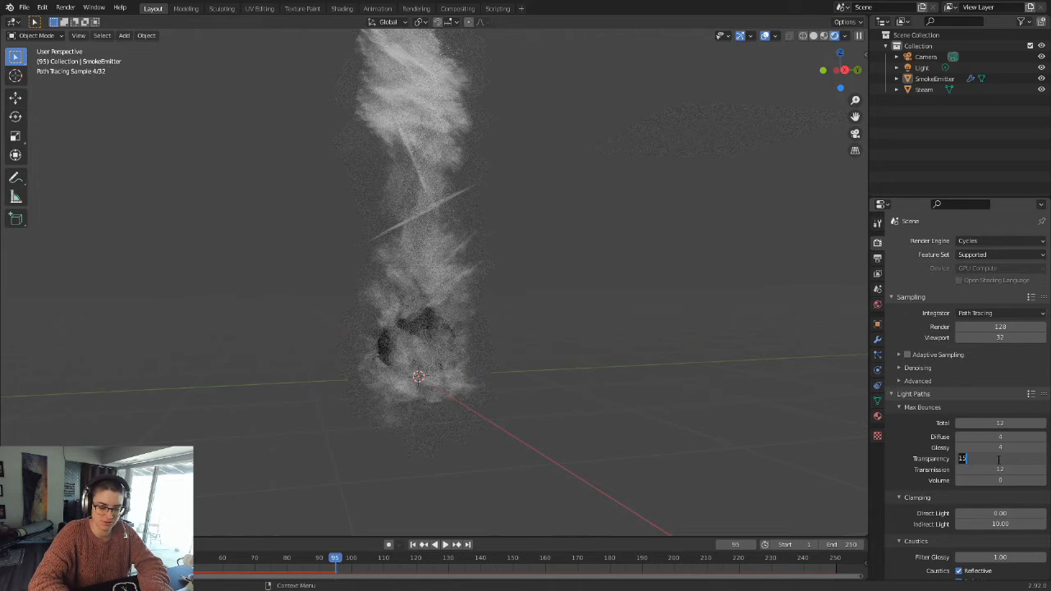
text(18)
key(Return)
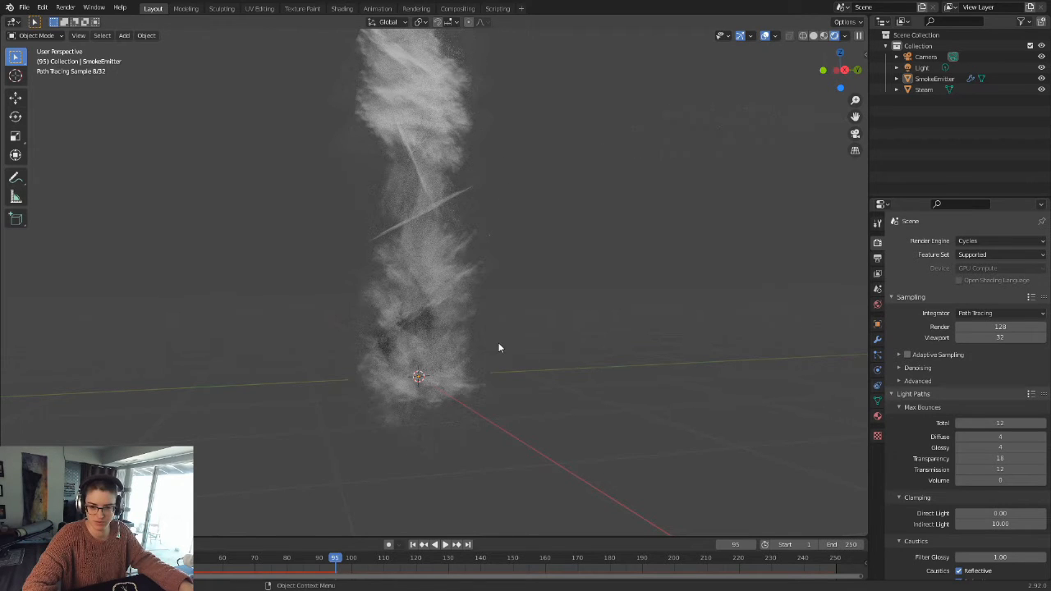
scroll(500, 337, up, 3)
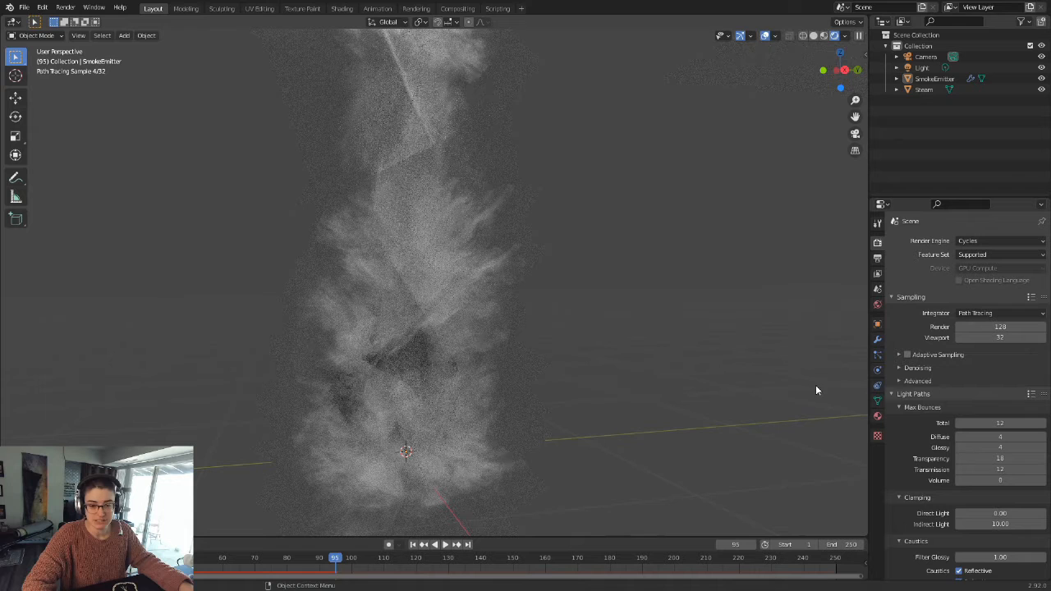
Step: Add a new texture to the SmokeEmitter's particle settings and name it SmokeScale
click(877, 357)
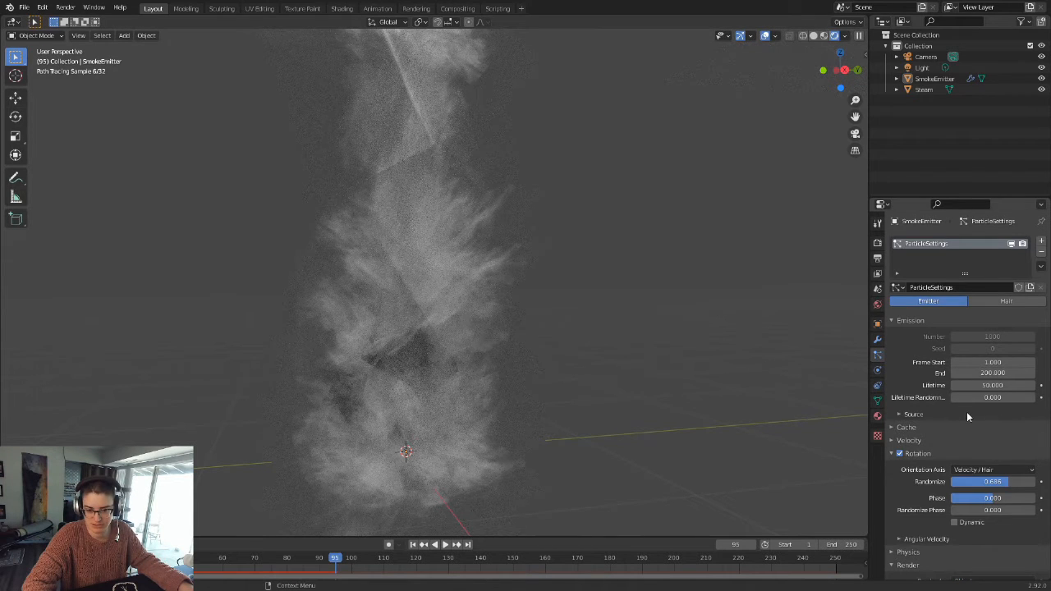
scroll(944, 407, down, 10)
scroll(922, 399, down, 5)
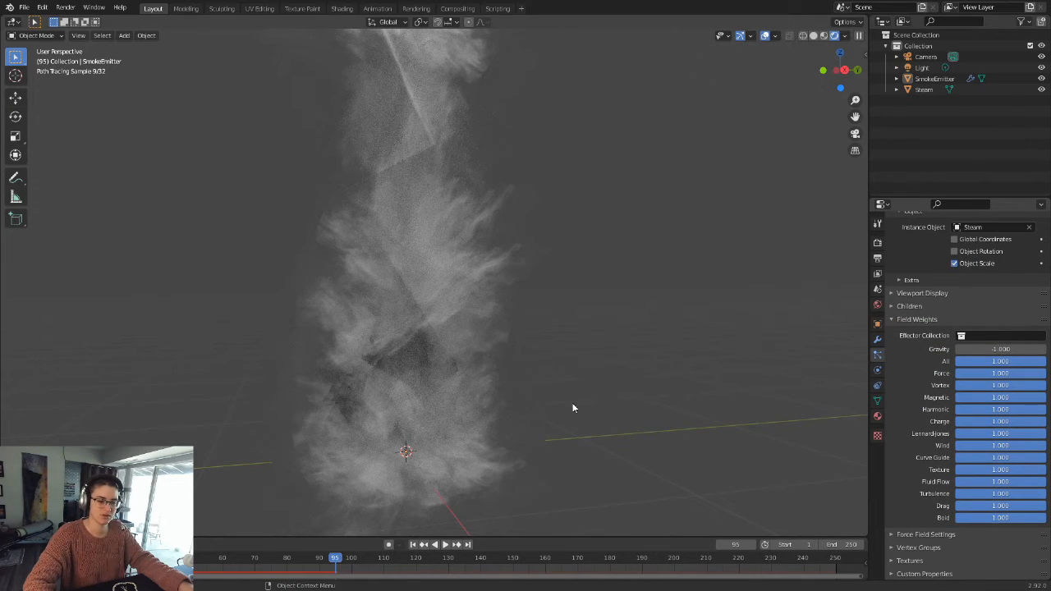
middle_drag(626, 378, 734, 449)
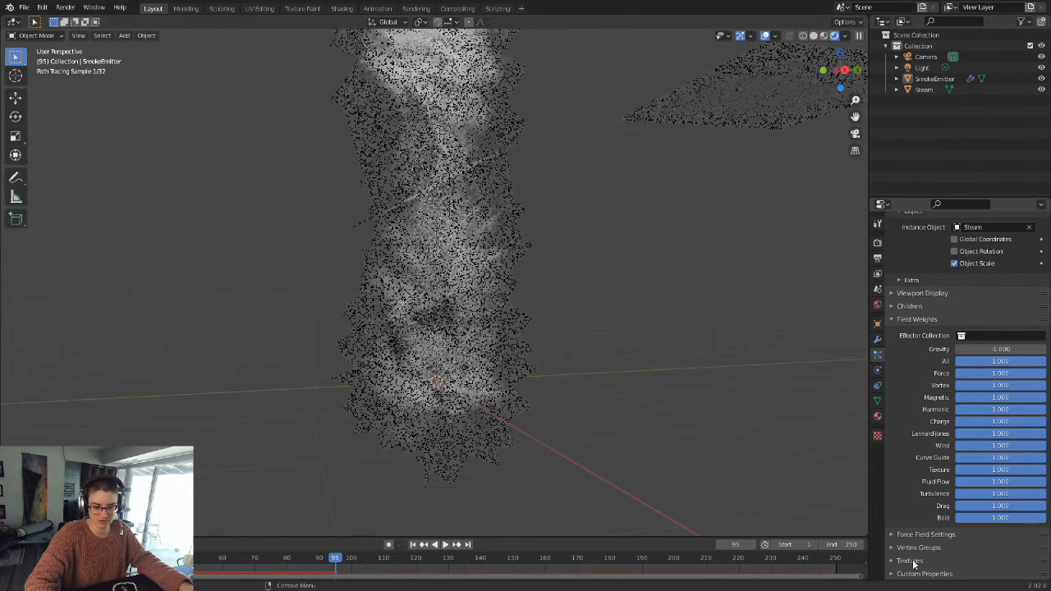
click(910, 561)
scroll(941, 476, down, 3)
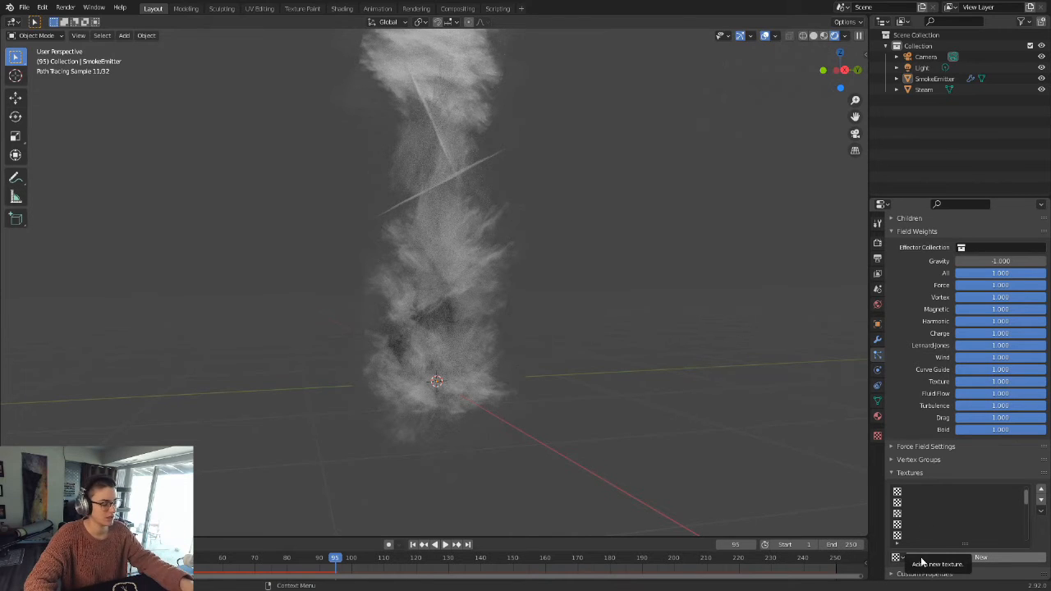
click(951, 558)
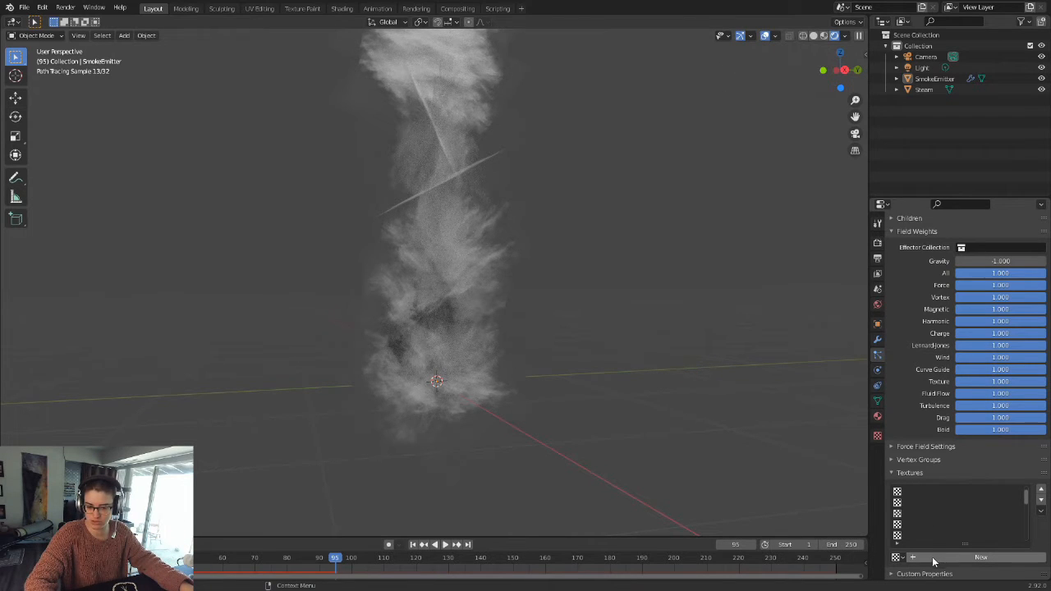
click(953, 559)
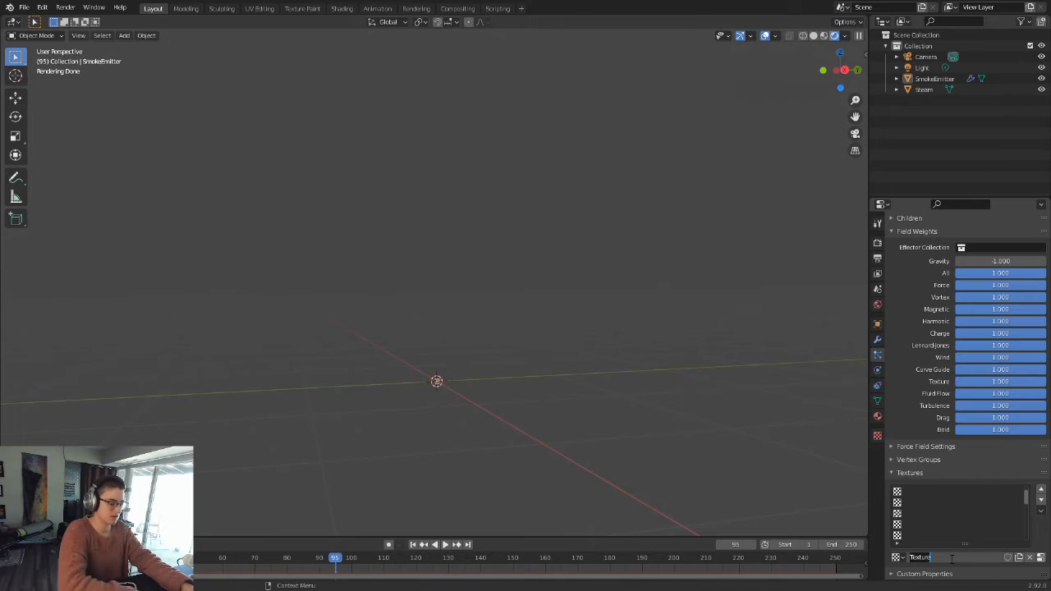
text(SmokeScale)
key(Return)
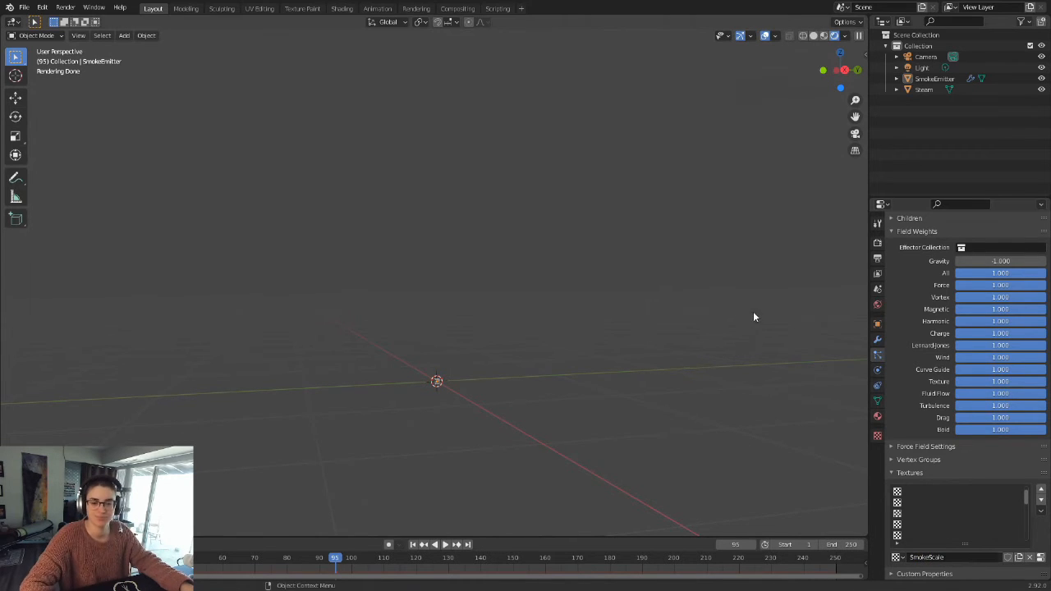
Step: Open the SmokeScale texture's properties and bring the emitter cube into view
click(878, 437)
scroll(608, 340, up, 7)
shift+middle_drag(491, 431, 514, 267)
shift+middle_drag(509, 415, 512, 386)
scroll(513, 359, up, 6)
scroll(984, 271, up, 2)
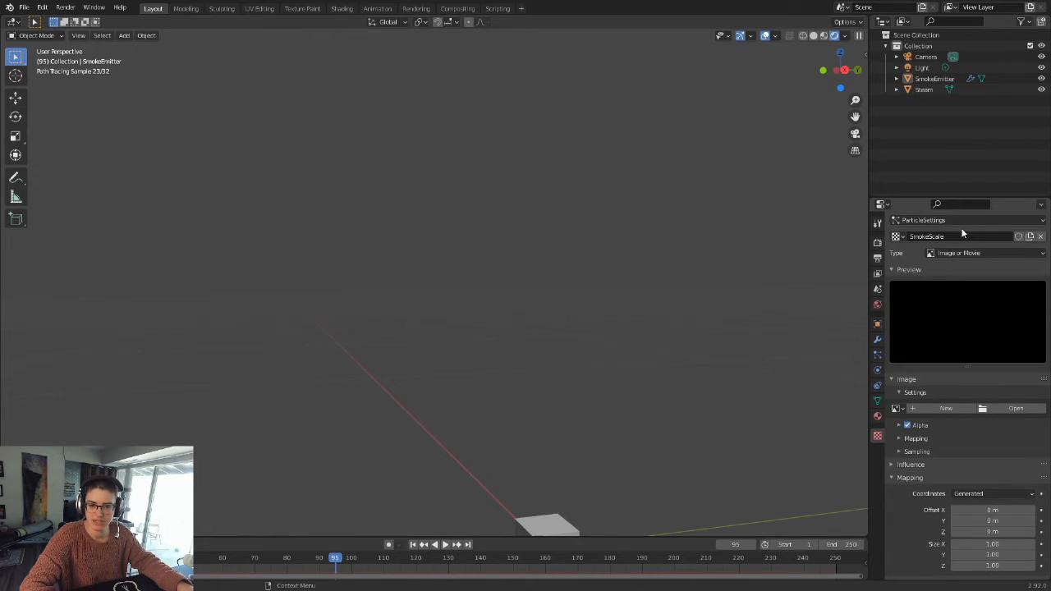
shift+middle_drag(623, 455, 627, 270)
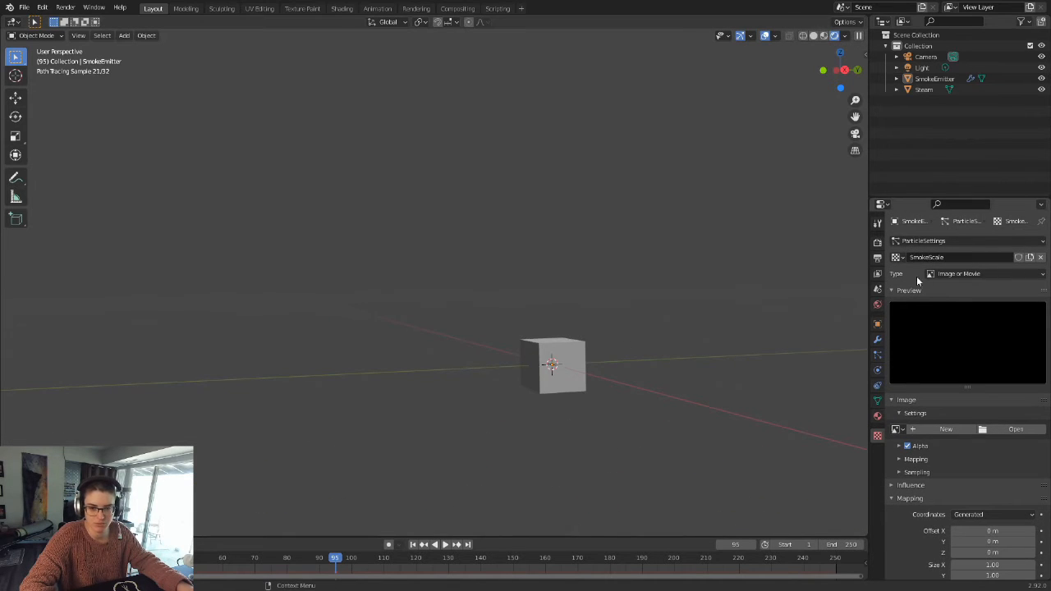
middle_drag(678, 307, 849, 289)
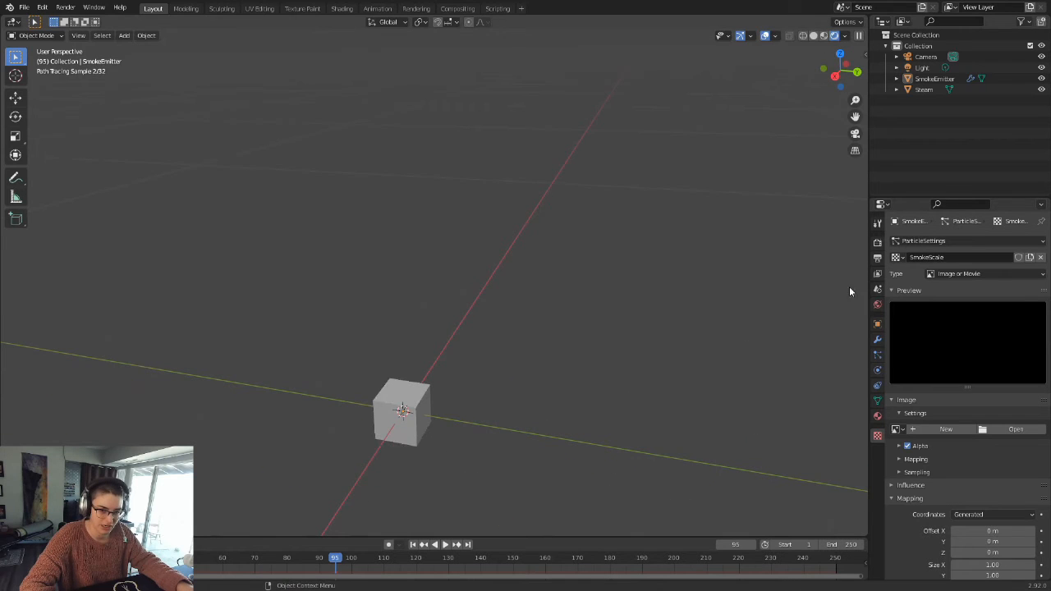
Step: Change the SmokeScale texture's type to Blend
click(898, 258)
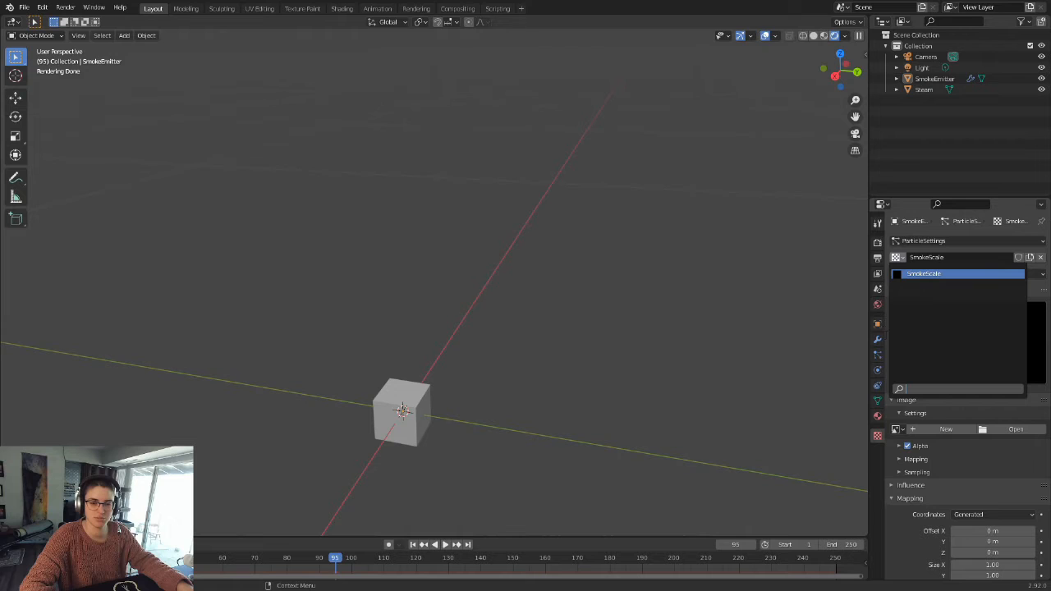
click(900, 258)
click(900, 258)
click(900, 258)
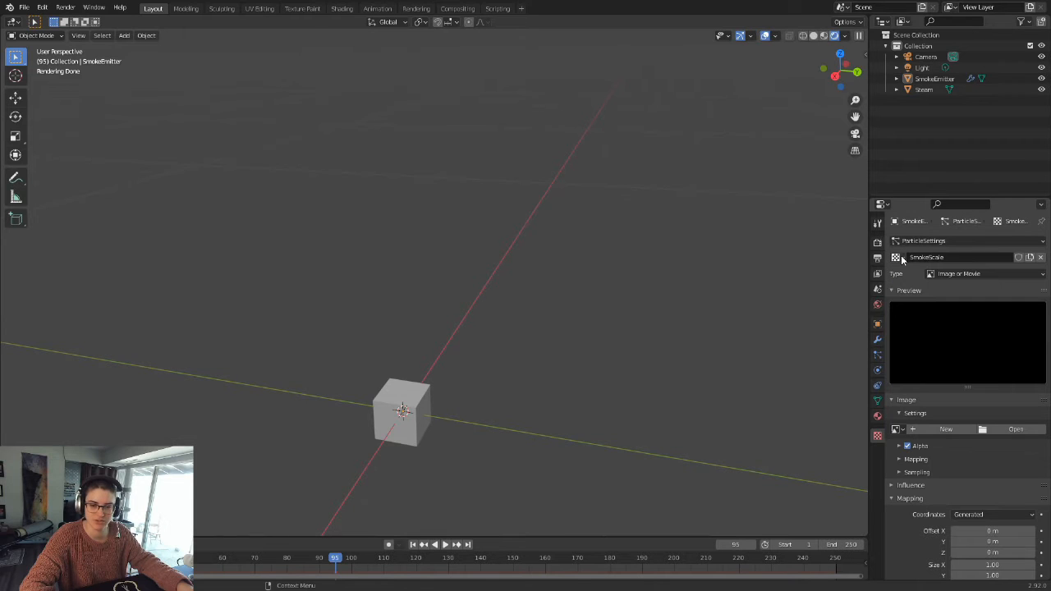
shift+middle_drag(498, 433, 723, 385)
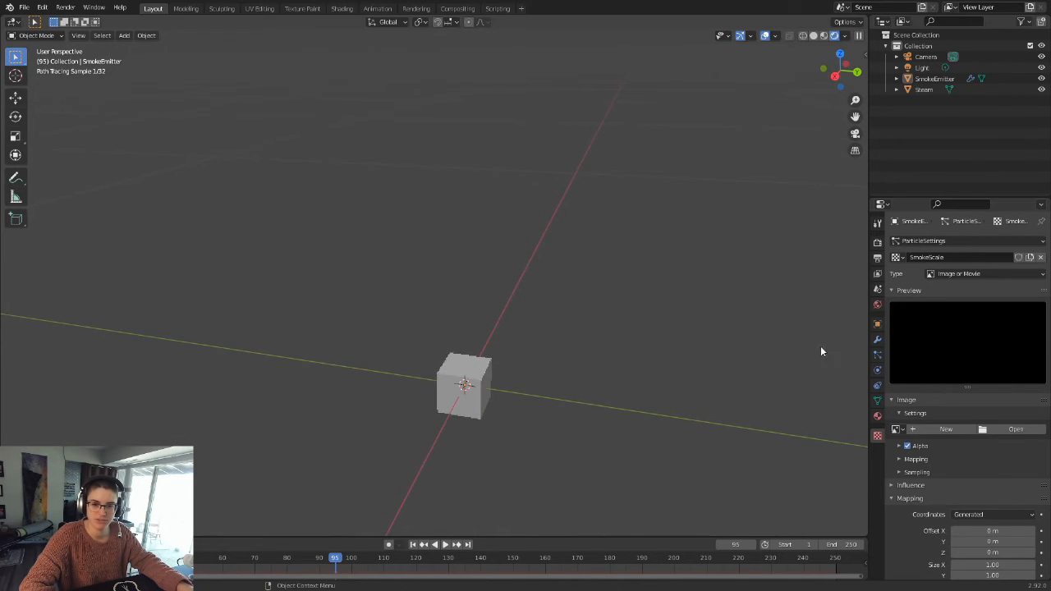
click(972, 277)
click(958, 302)
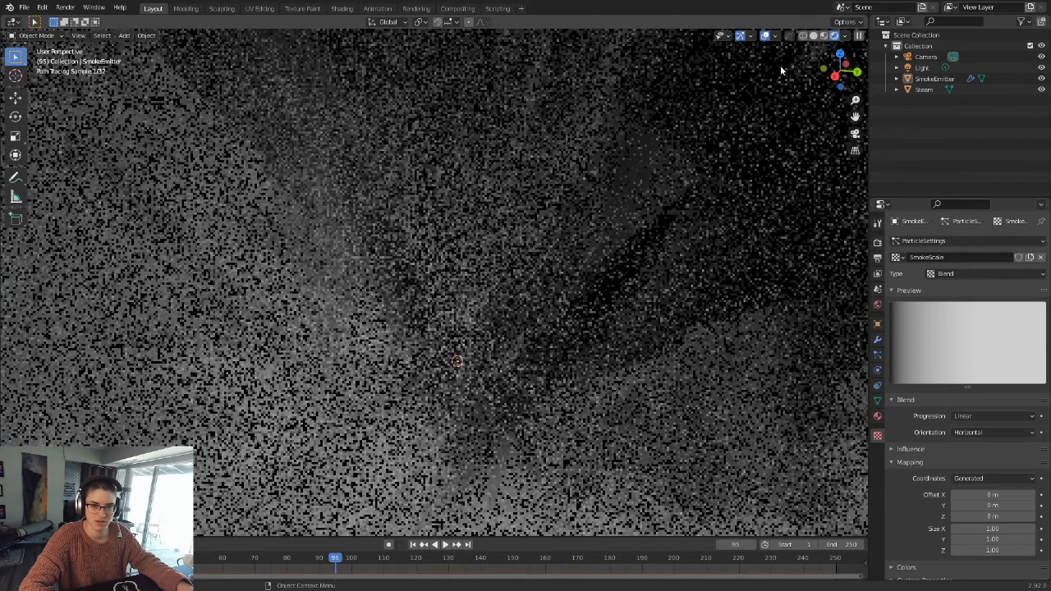
Step: Switch to solid shading and replay the particle emission from the first frame, pausing at frame 101
click(812, 37)
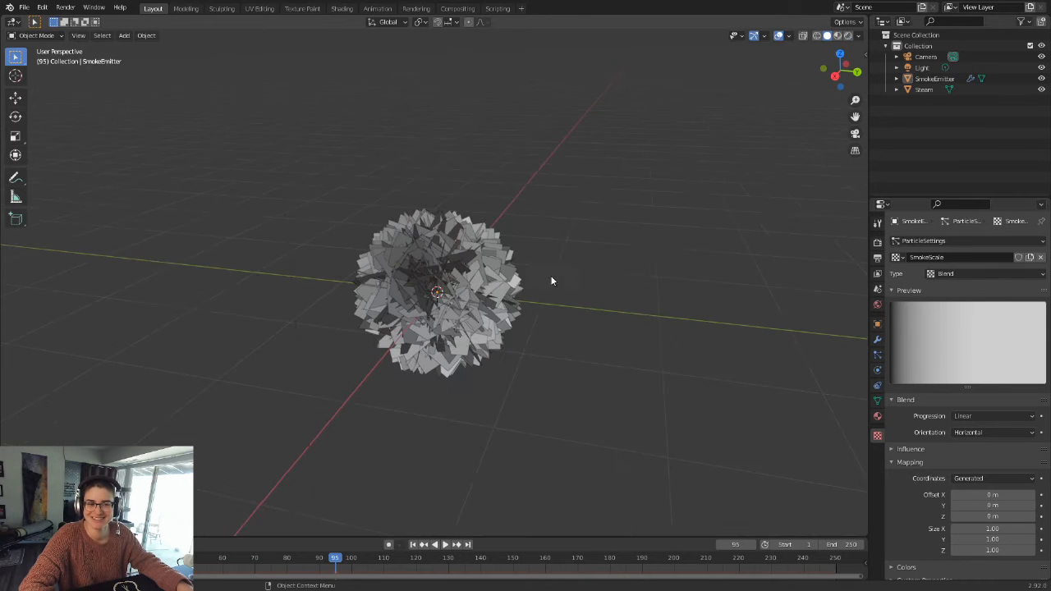
middle_drag(498, 316, 548, 307)
scroll(545, 320, down, 3)
scroll(596, 343, down, 2)
shift+middle_drag(481, 343, 535, 337)
scroll(457, 398, up, 5)
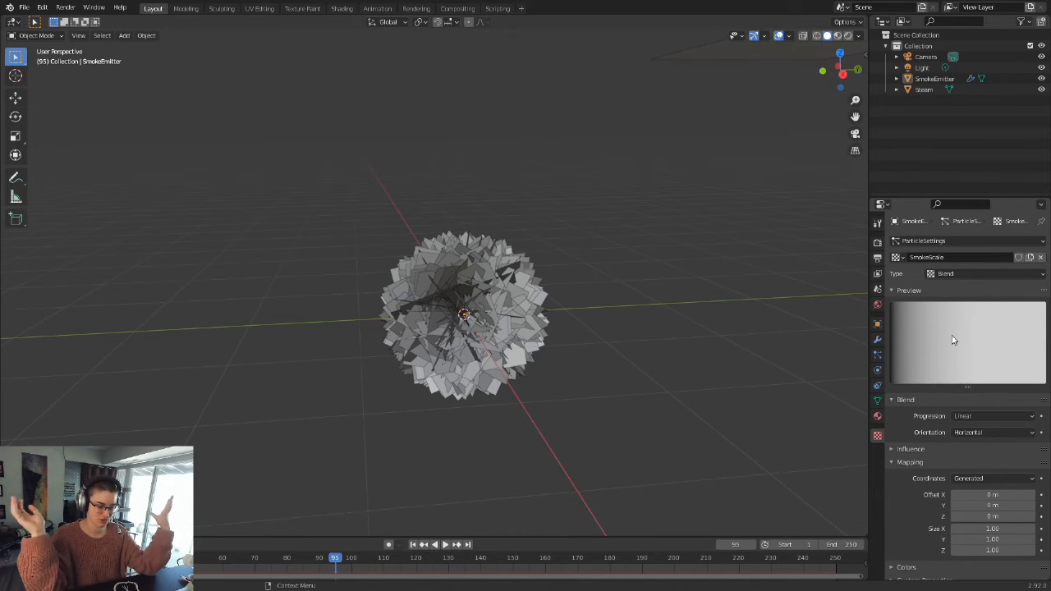
click(412, 545)
click(444, 545)
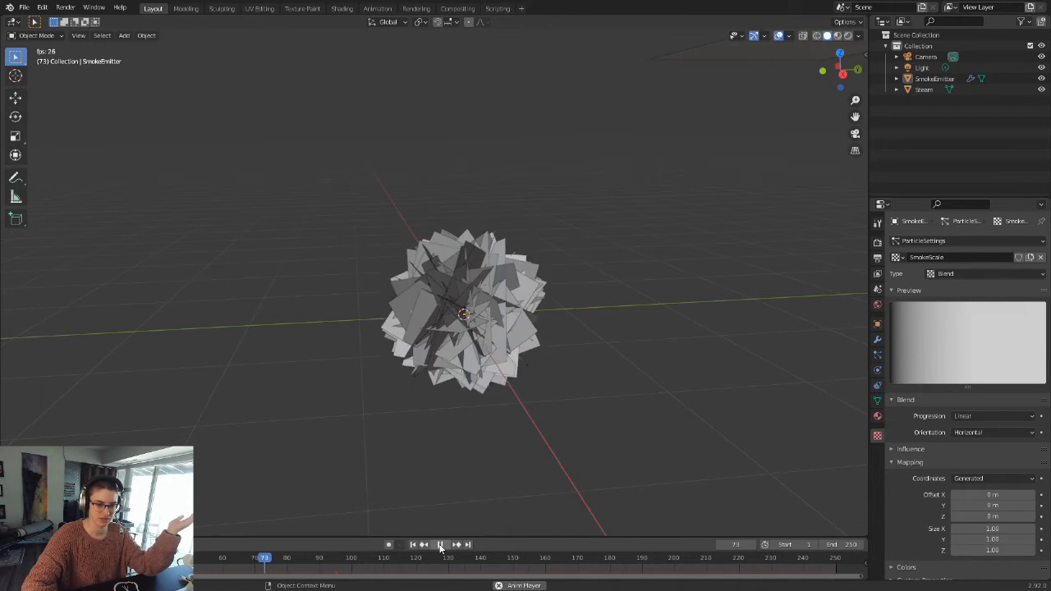
click(439, 545)
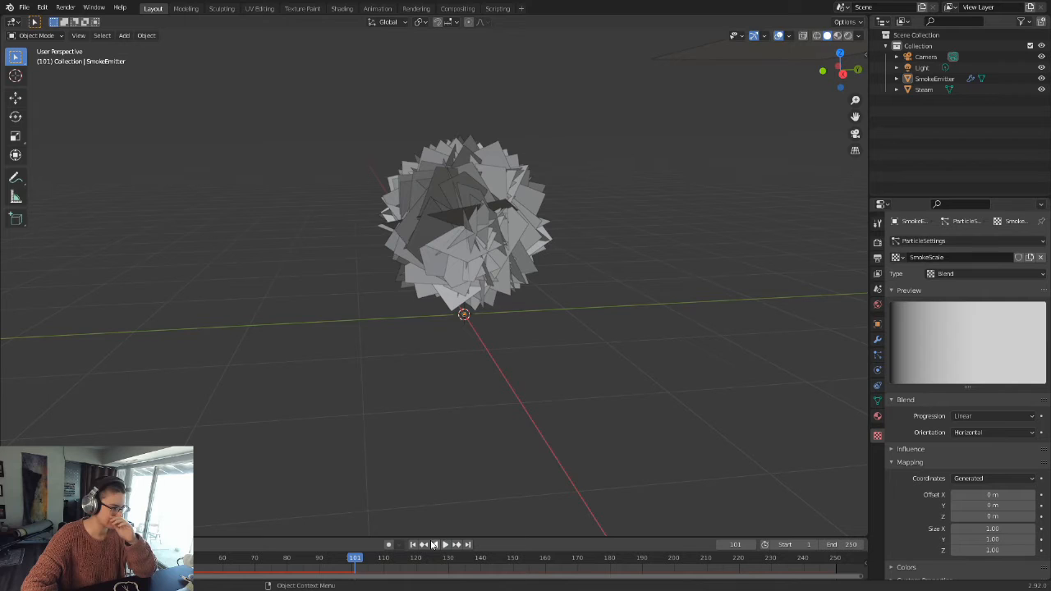
Step: Make the SmokeScale texture influence the particles' Size instead of General Time
click(924, 450)
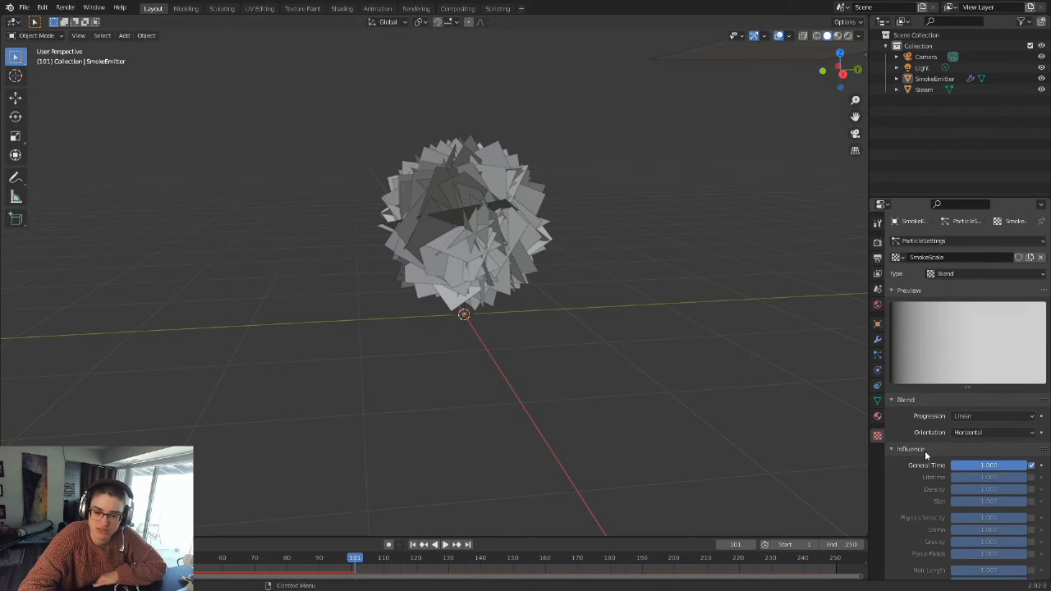
click(1031, 501)
click(1033, 466)
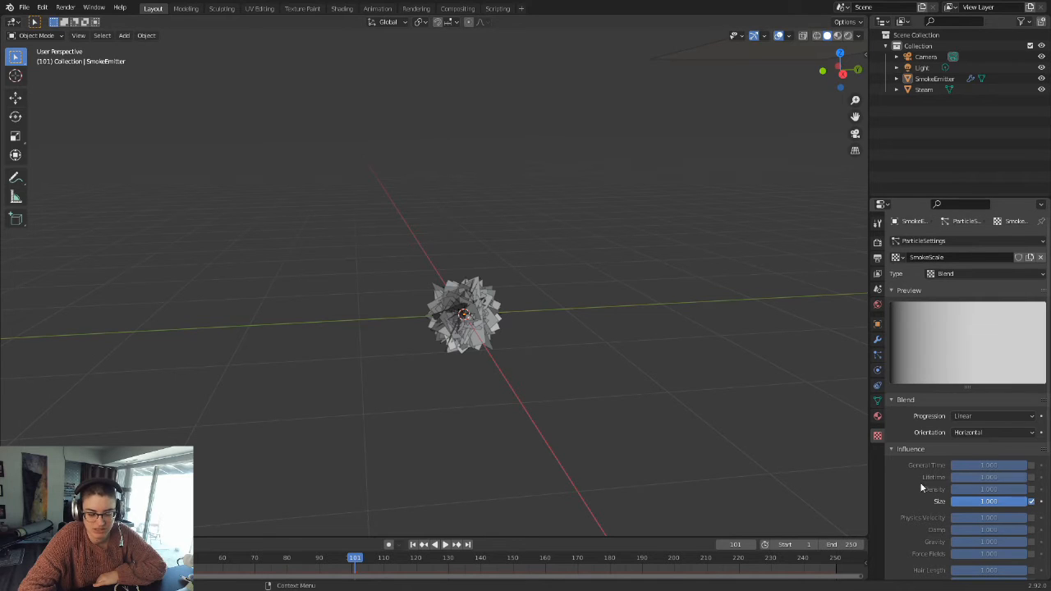
Step: Replay the animation from the first frame, pause at frame 63, and inspect how particle size varies along the column
click(412, 545)
click(444, 544)
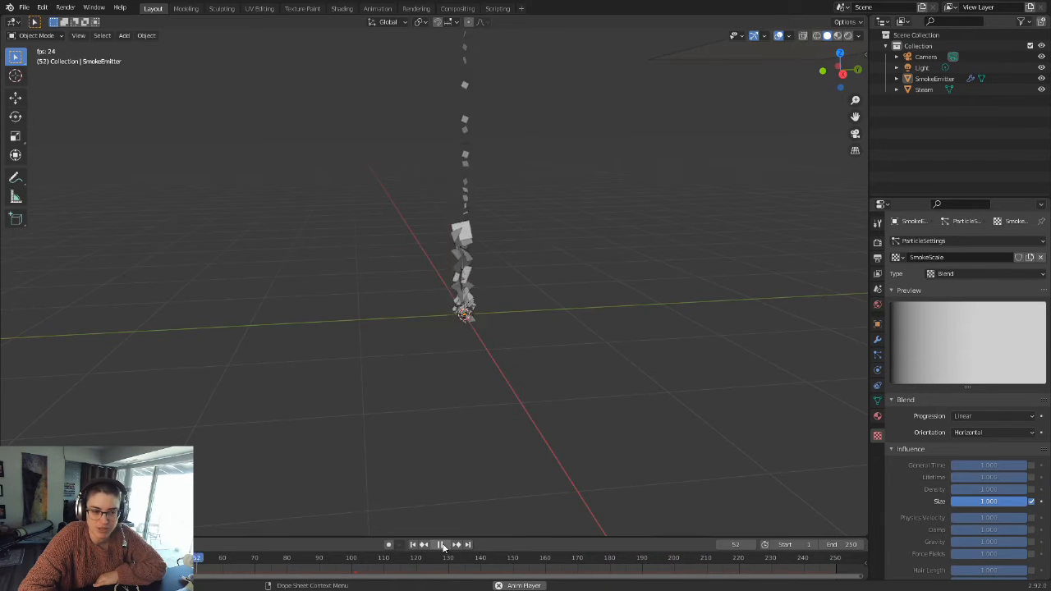
click(442, 546)
scroll(507, 217, down, 5)
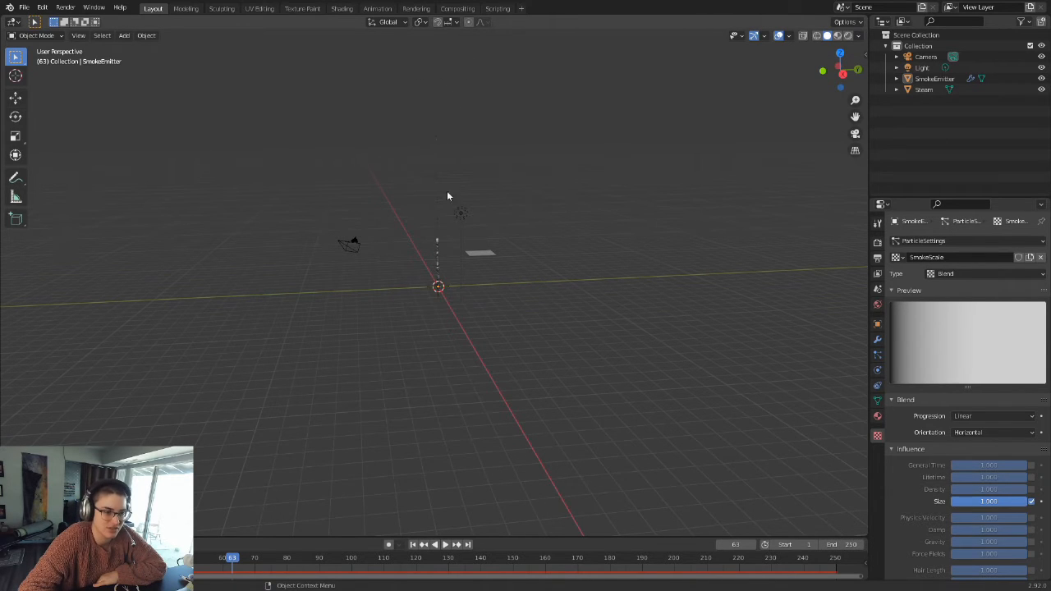
scroll(484, 237, up, 8)
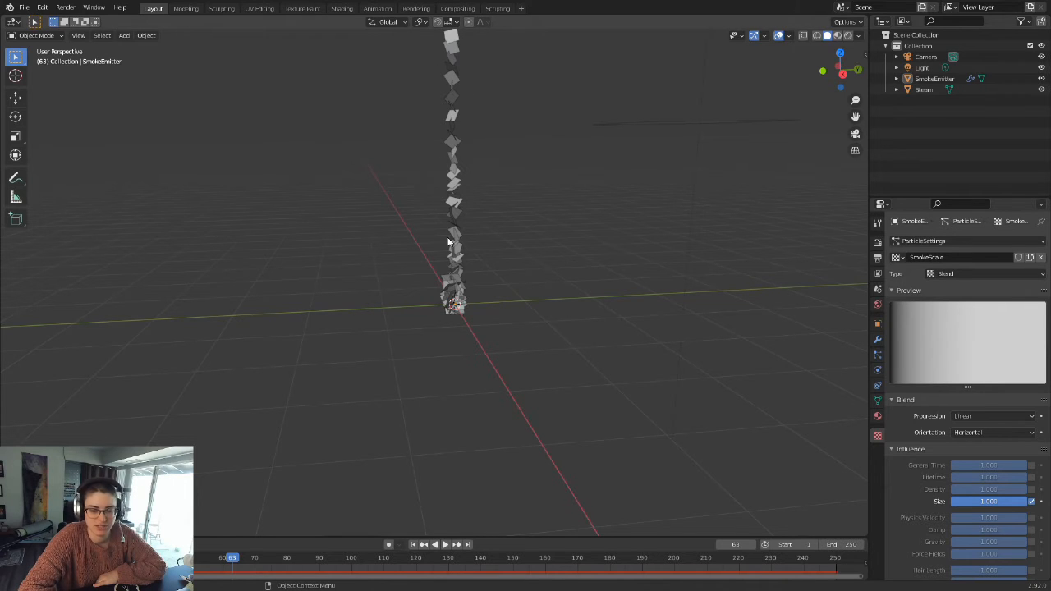
scroll(489, 248, up, 2)
scroll(483, 256, down, 3)
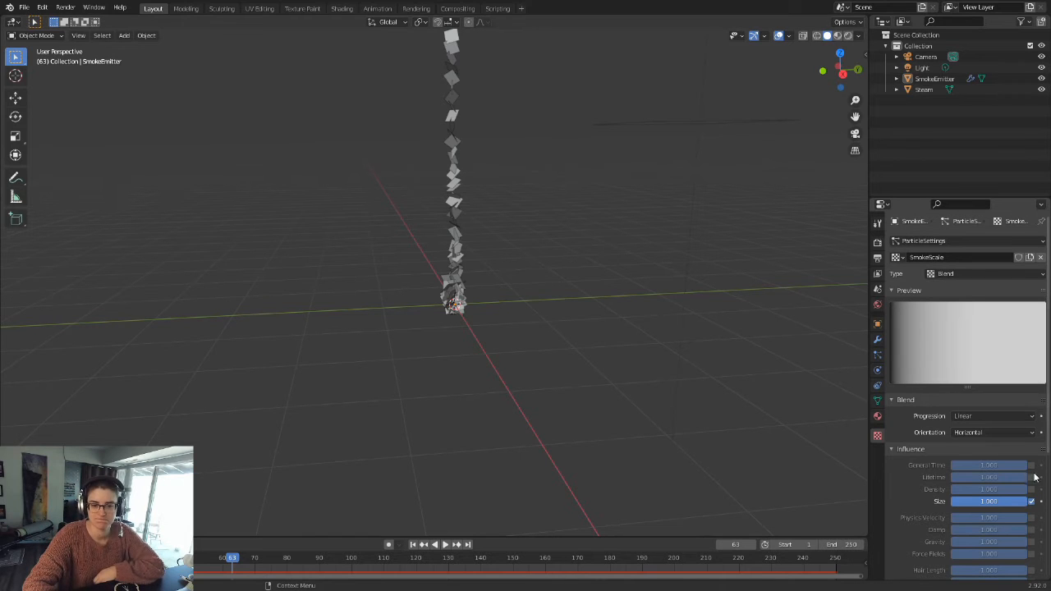
Step: Set the SmokeScale texture's mapping coordinates to Strand / Particle
scroll(936, 472, down, 3)
scroll(933, 464, down, 3)
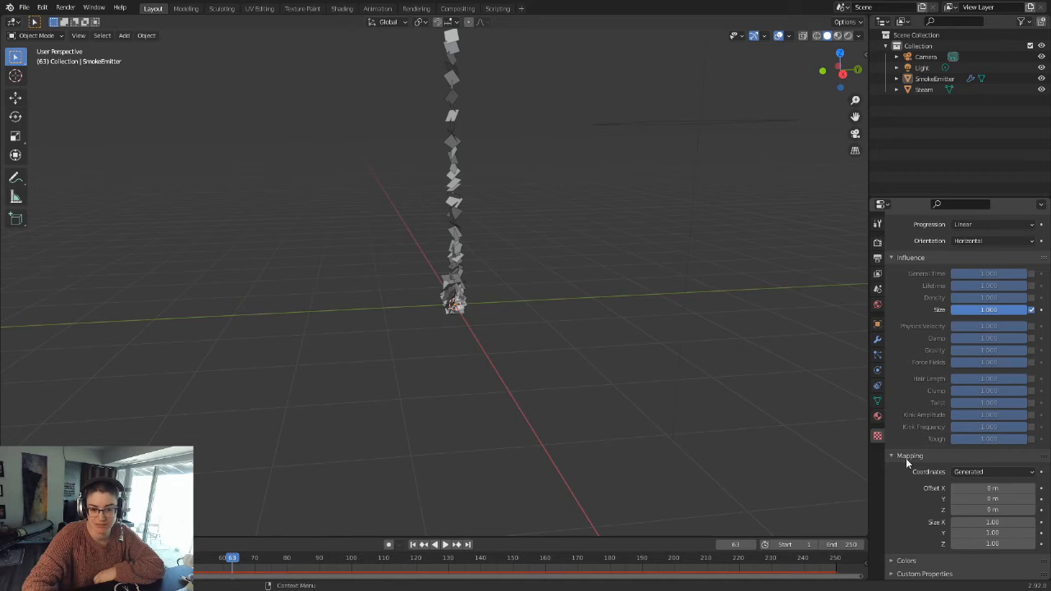
click(989, 472)
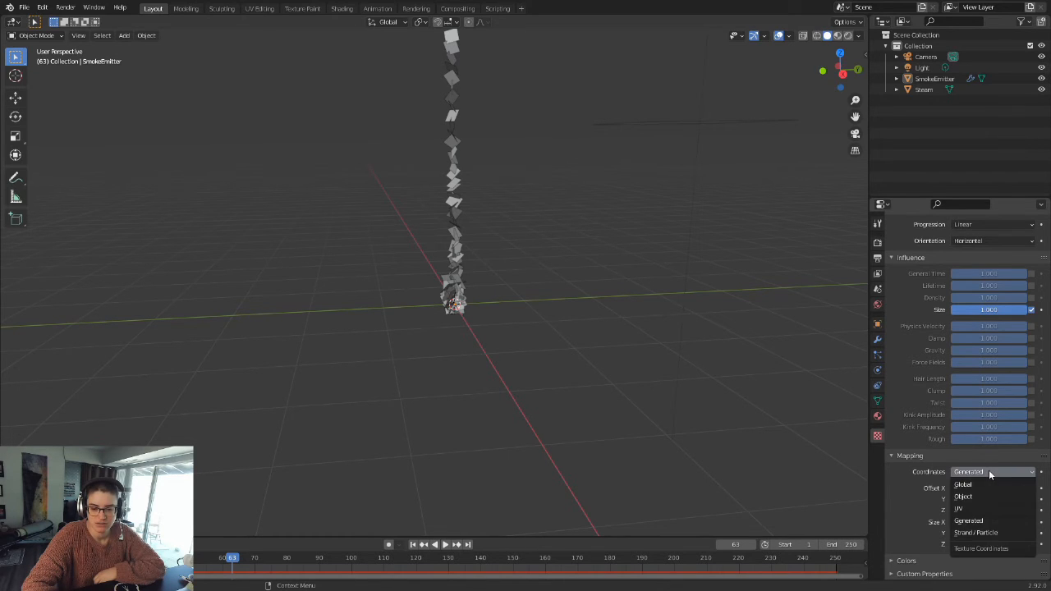
click(986, 535)
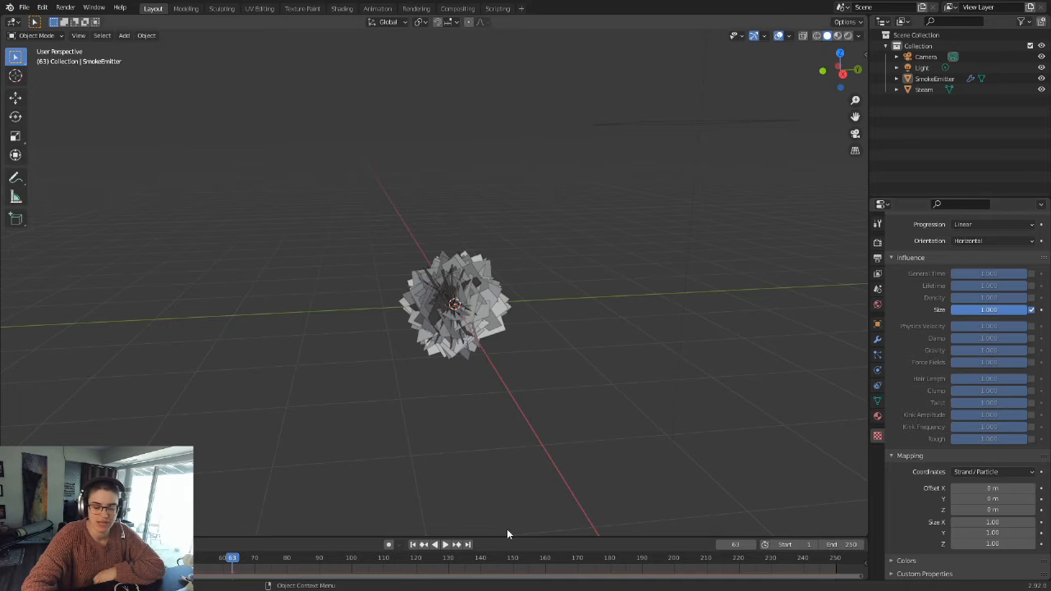
Step: Replay the emission from the first frame, pause at frame 86, and examine particle growth from the emitter up to the column's top
click(412, 544)
click(444, 545)
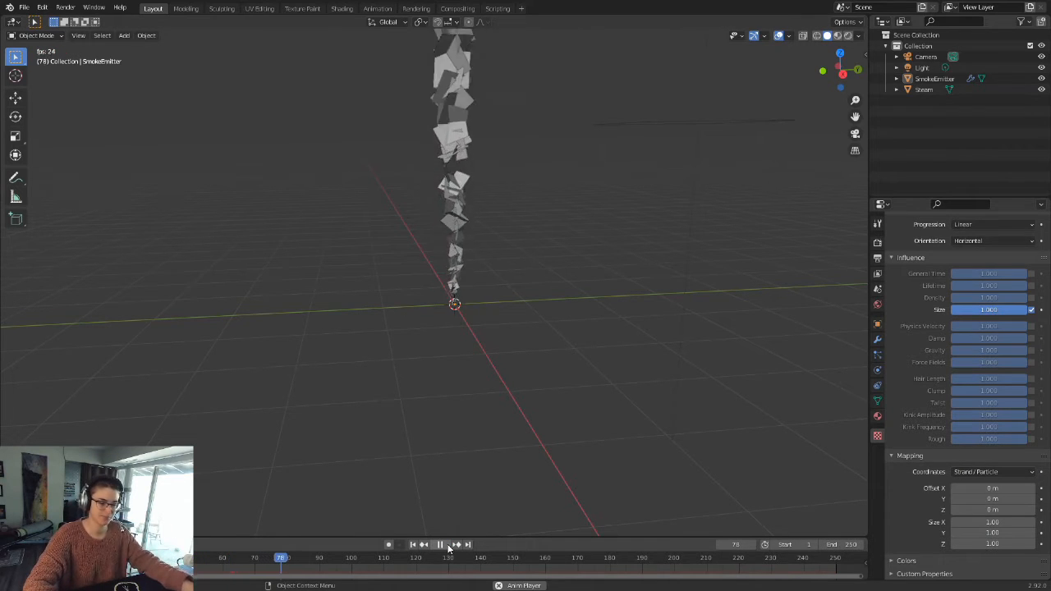
click(446, 545)
middle_drag(455, 403, 448, 319)
scroll(498, 270, up, 7)
shift+middle_drag(499, 273, 433, 395)
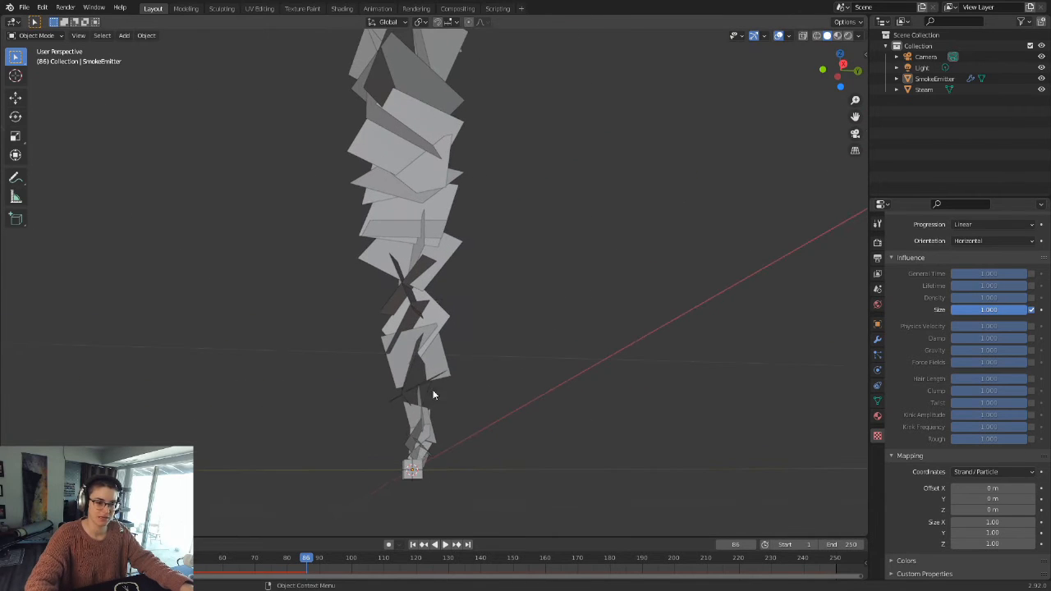
scroll(417, 411, down, 8)
shift+middle_drag(459, 303, 447, 450)
scroll(487, 216, down, 2)
shift+middle_drag(484, 190, 494, 322)
scroll(495, 319, down, 4)
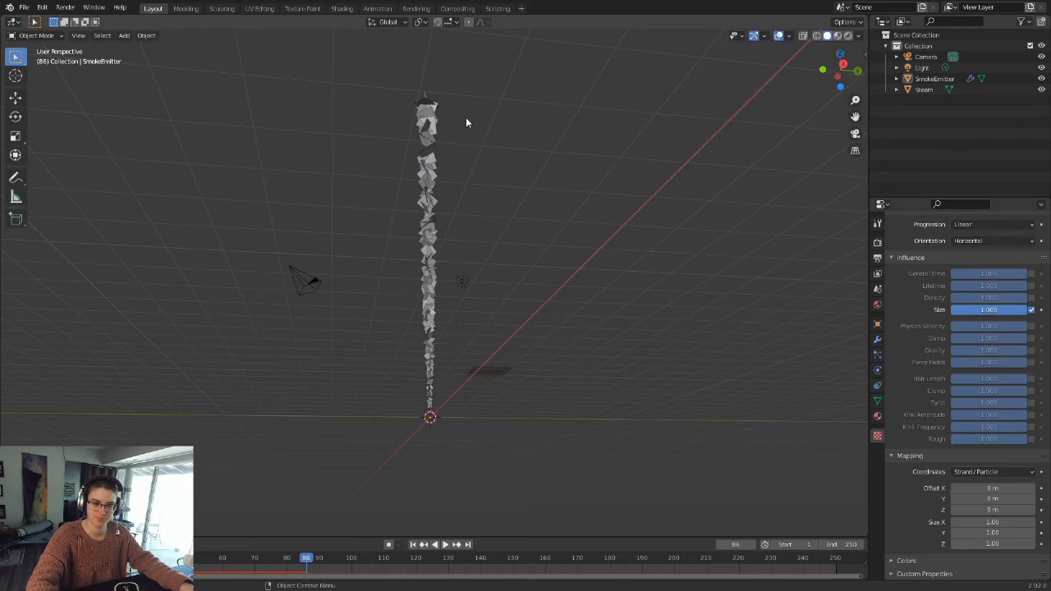
middle_drag(493, 272, 534, 376)
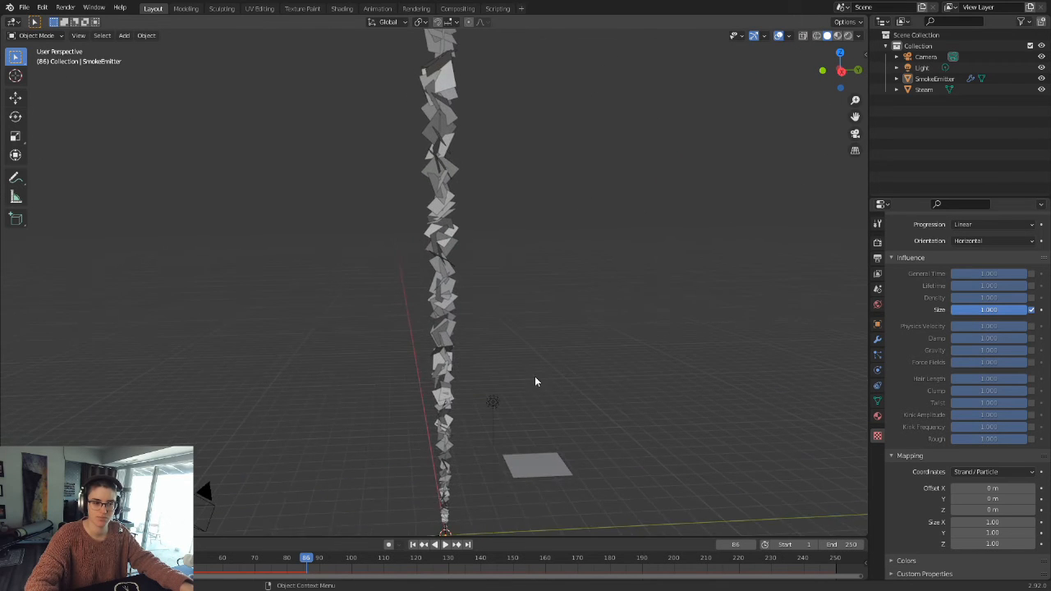
scroll(535, 377, down, 2)
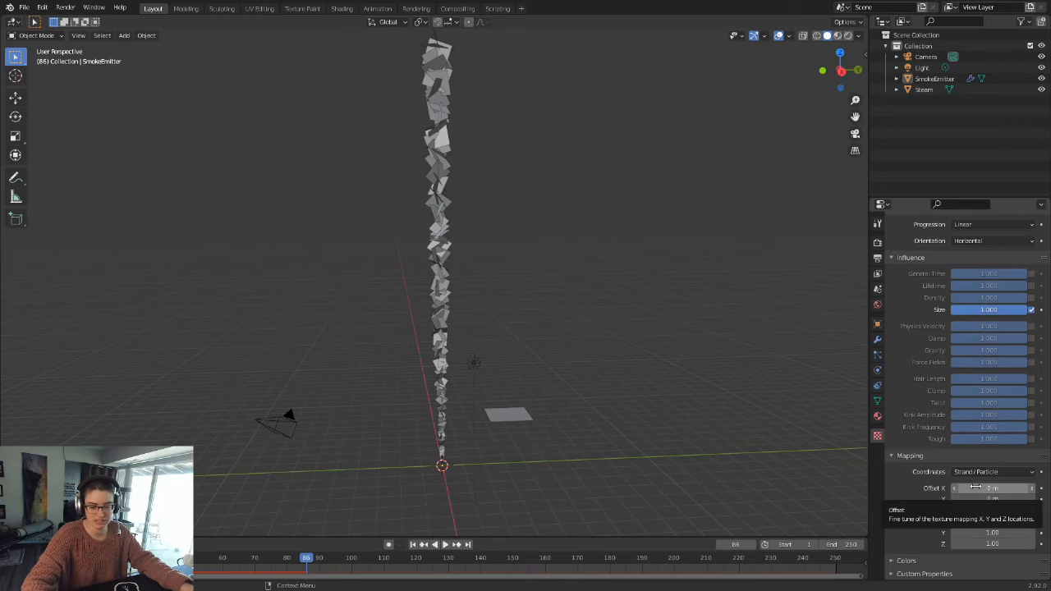
Step: Enable the Color Ramp in the SmokeScale texture's color settings and collapse the Mapping and Influence sections
click(918, 564)
scroll(918, 537, down, 3)
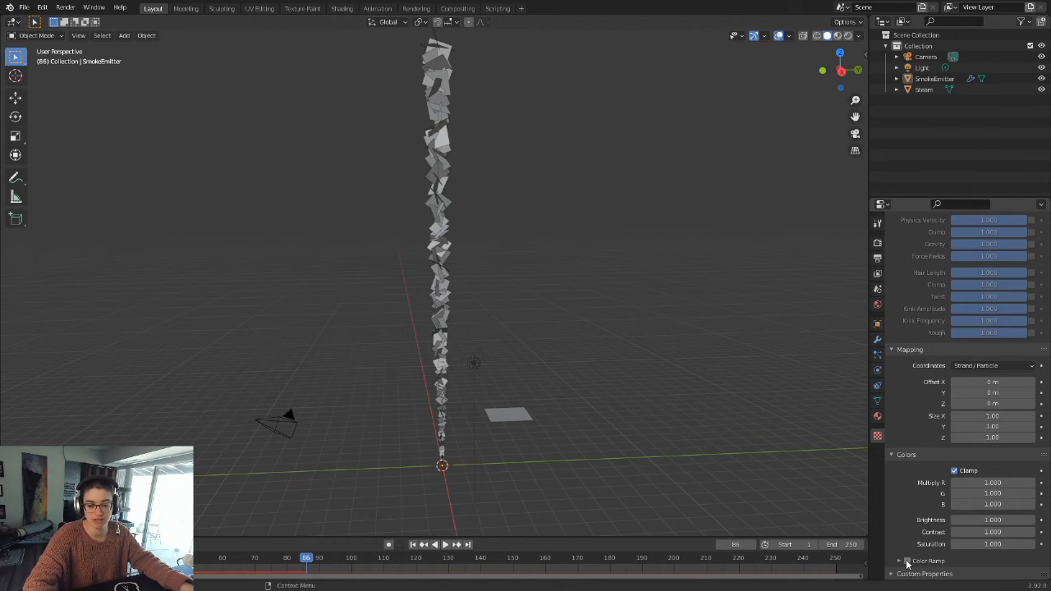
click(907, 561)
click(903, 349)
scroll(907, 344, up, 5)
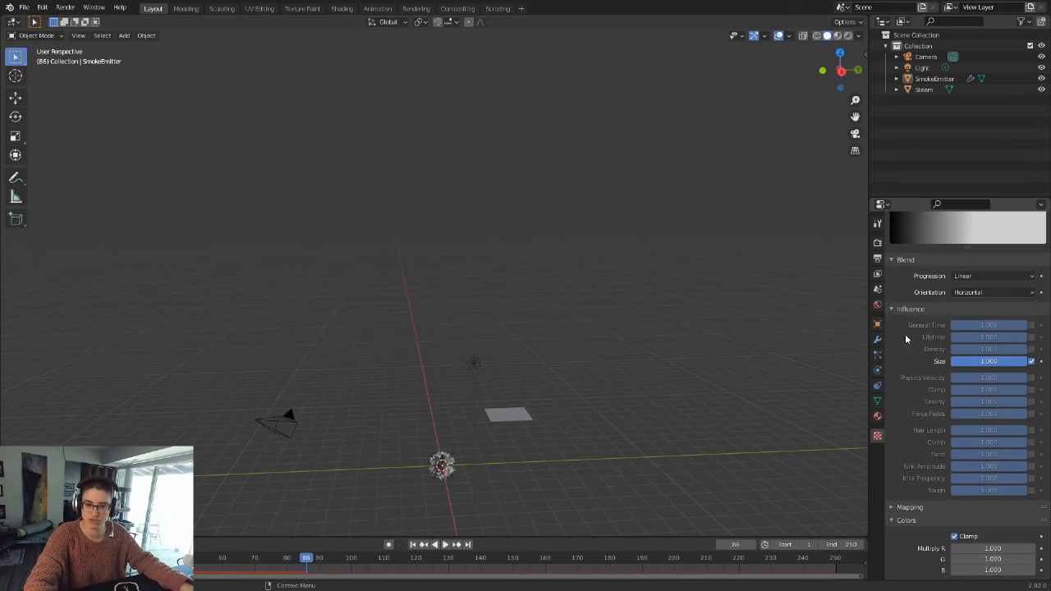
click(906, 309)
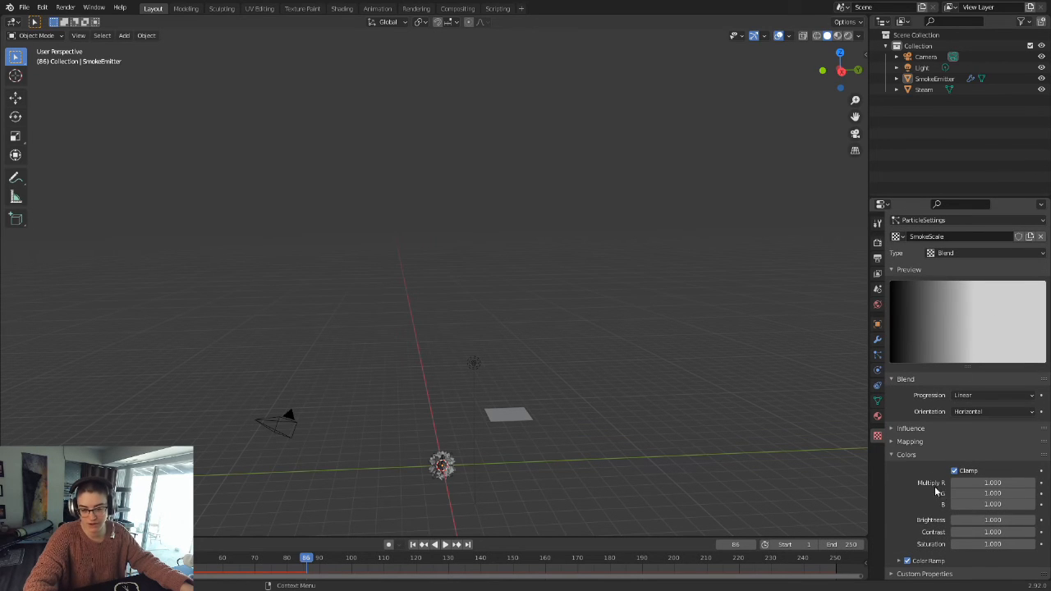
Step: Expand the SmokeScale texture's Color Ramp and move its black stop to position 0.222
click(939, 561)
scroll(968, 502, down, 2)
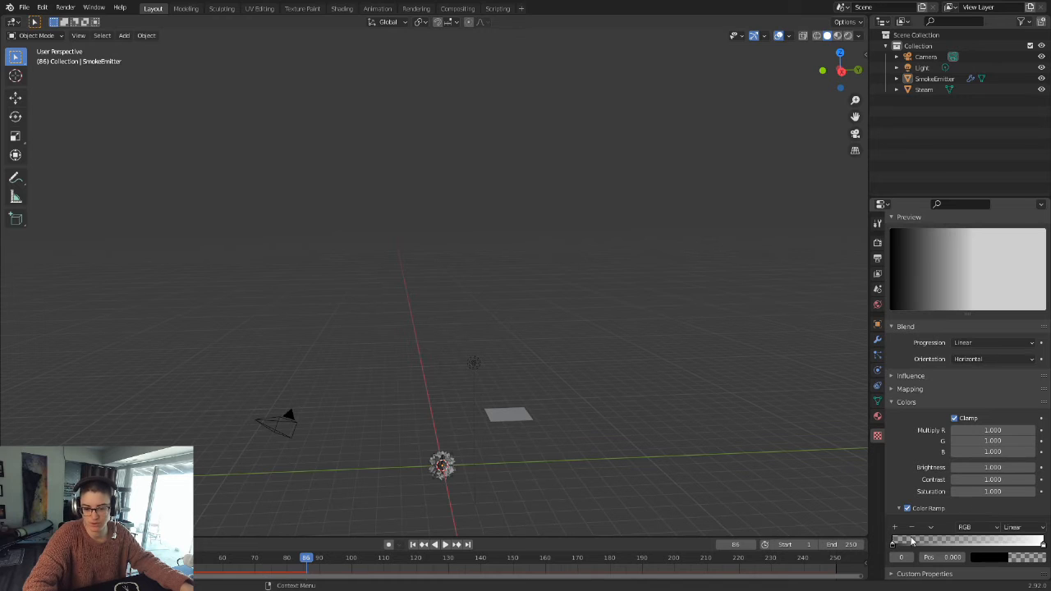
drag(896, 546, 923, 561)
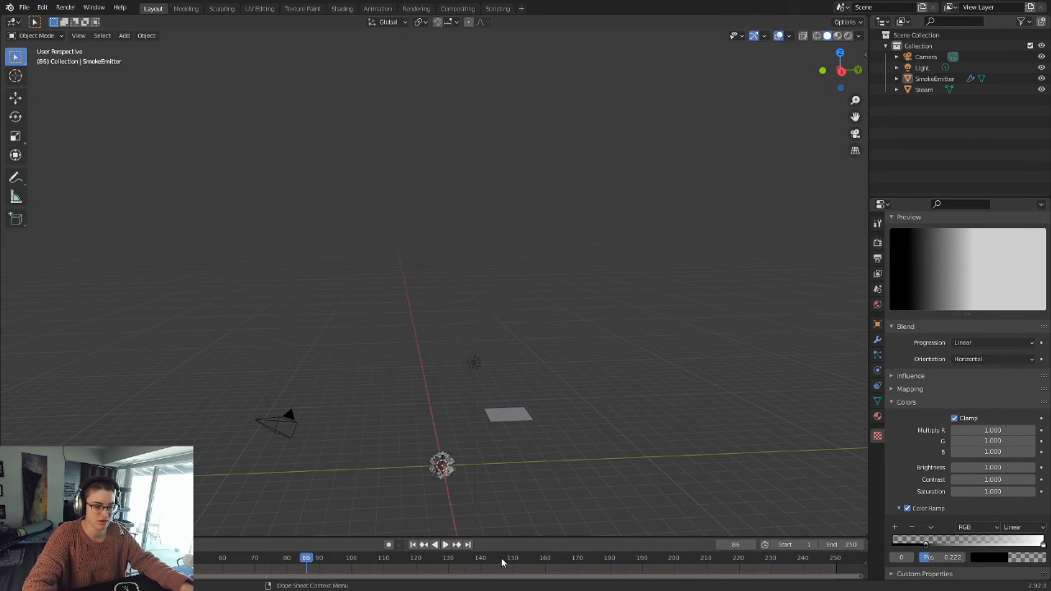
Step: Replay the emission from the first frame, pause at frame 30, and examine the particle size near the emitter
click(414, 545)
click(444, 545)
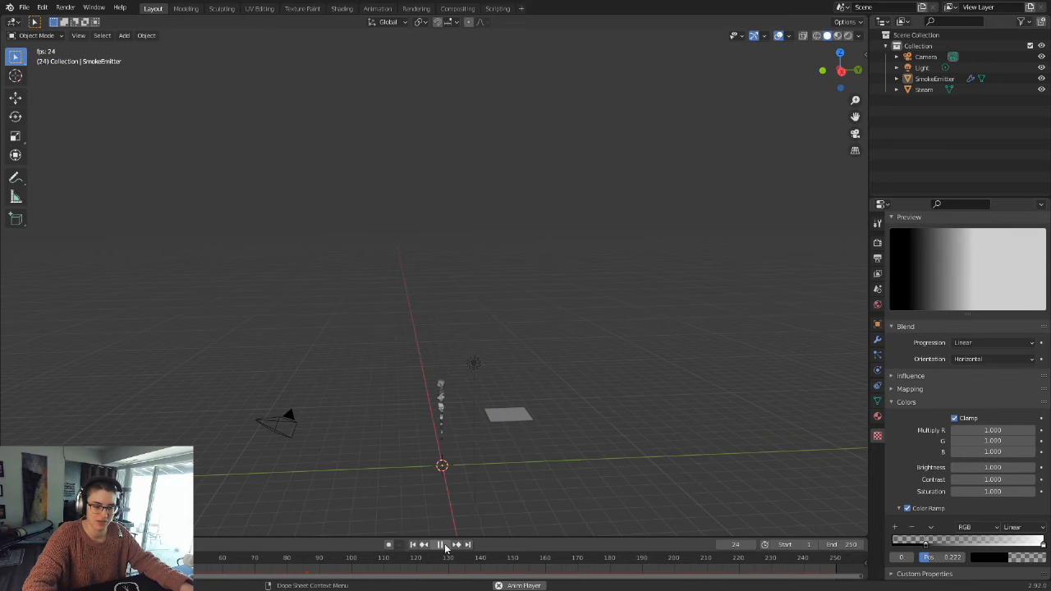
scroll(458, 427, up, 3)
shift+middle_drag(460, 426, 517, 199)
scroll(579, 395, up, 3)
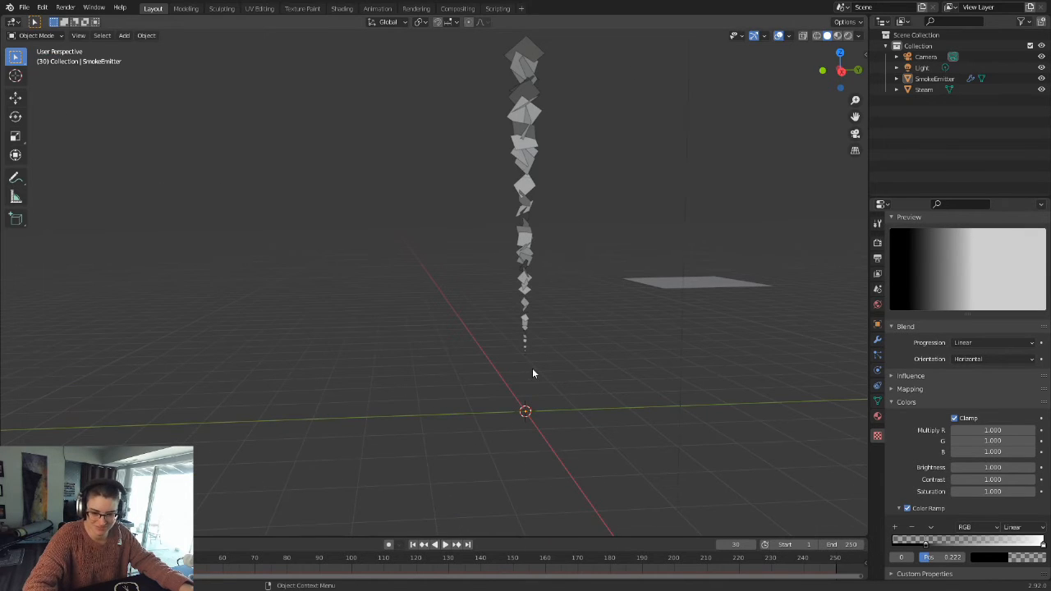
Step: Move the Color Ramp's black stop back to the start and its white stop to position 0.691
drag(926, 546, 882, 548)
drag(1041, 546, 996, 544)
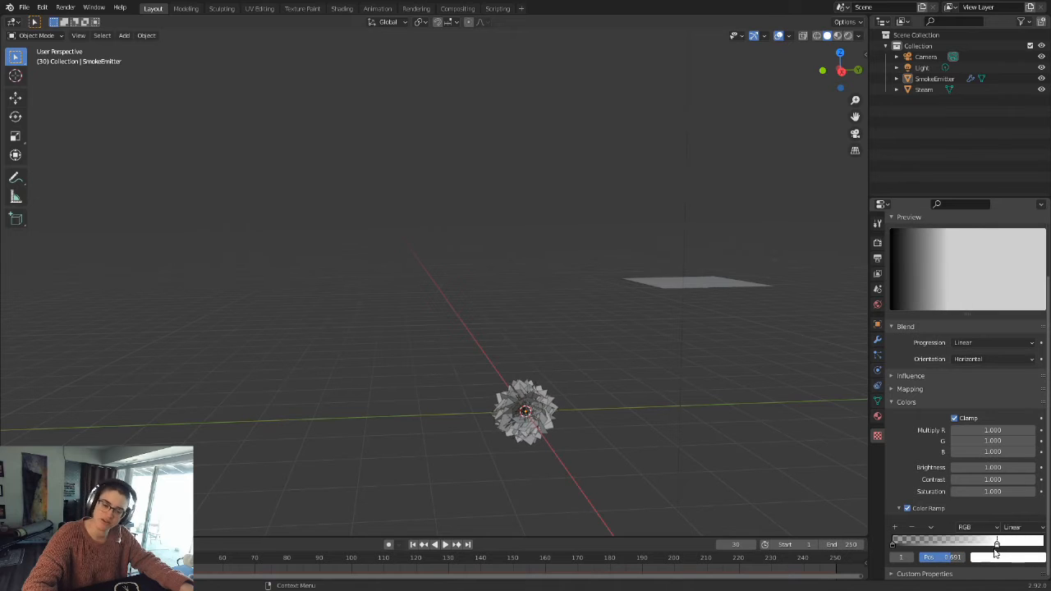
Step: Replay the emission from the first frame, pause at frame 40, and inspect how the particles grow along the whole column
click(413, 544)
click(444, 544)
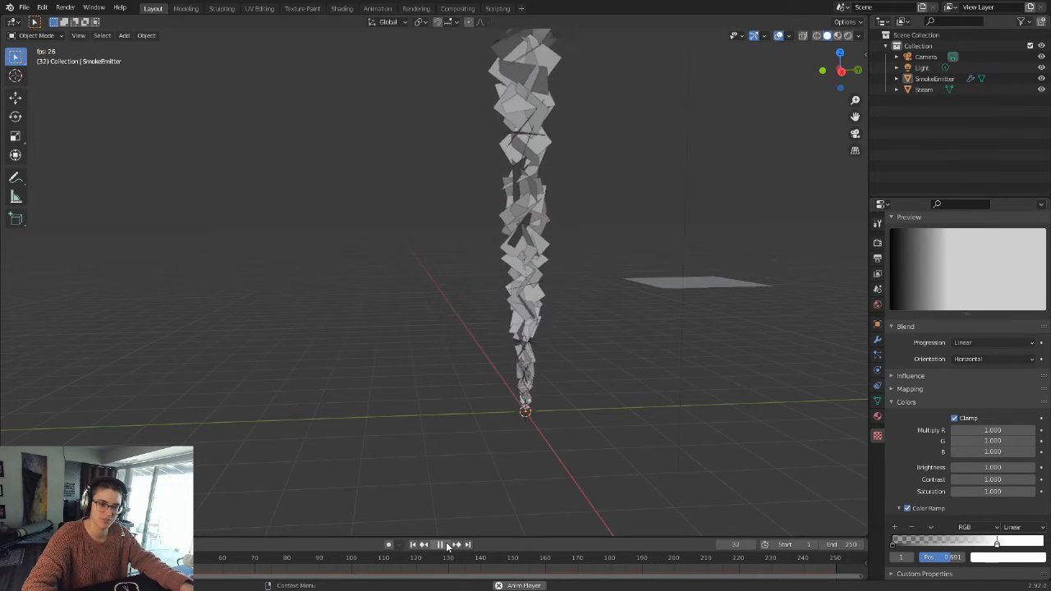
click(446, 546)
scroll(567, 270, down, 10)
shift+middle_drag(539, 308, 457, 355)
scroll(454, 355, up, 4)
scroll(452, 358, up, 3)
shift+middle_drag(328, 383, 412, 359)
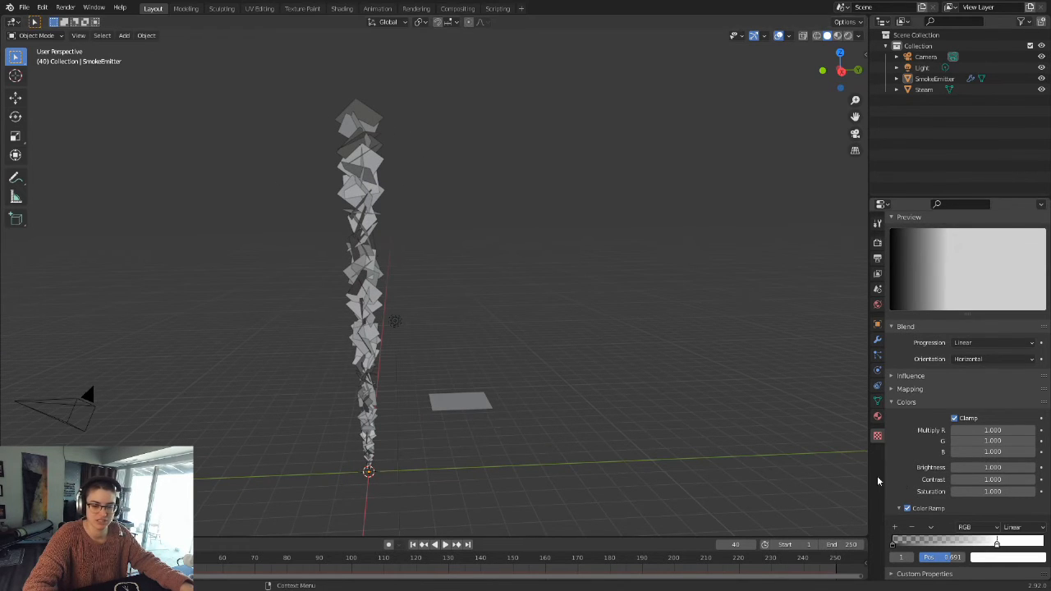
shift+middle_drag(430, 391, 494, 335)
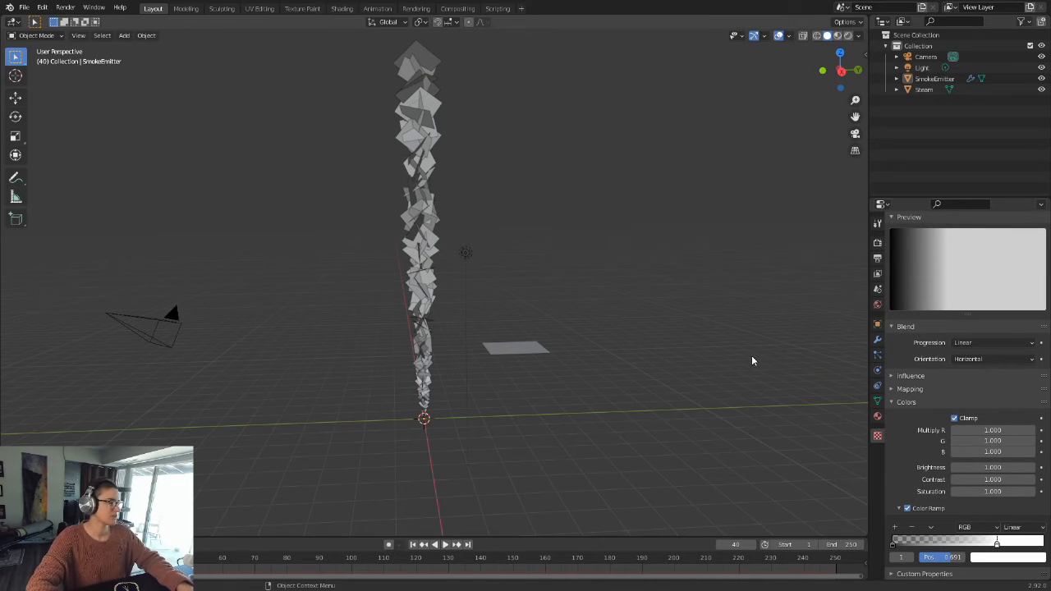
Step: Preview the steam column in rendered shading and inspect it from the emitter upward
click(848, 35)
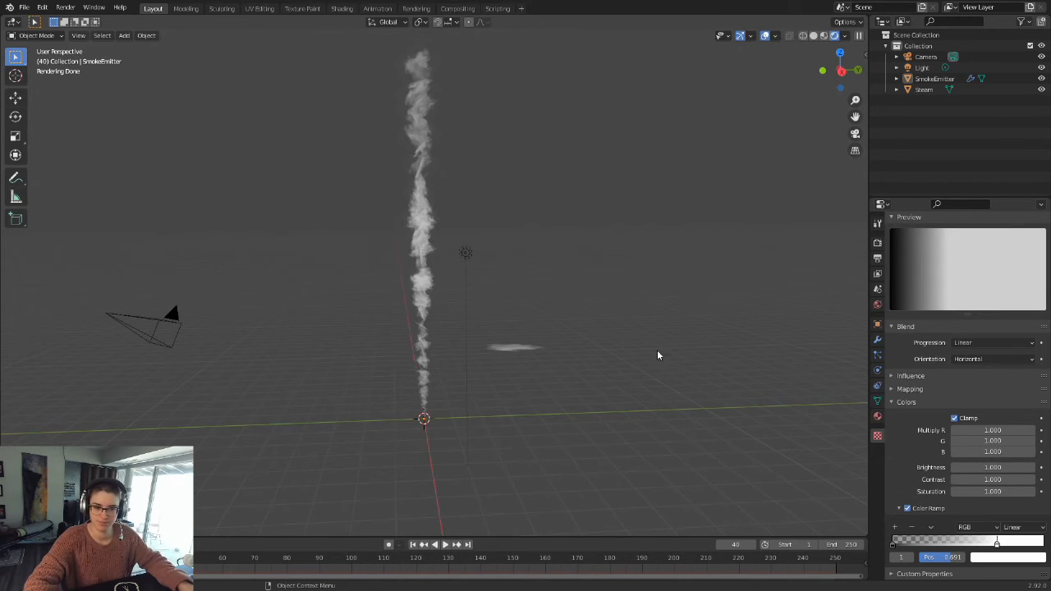
scroll(439, 413, up, 3)
shift+middle_drag(436, 416, 525, 329)
scroll(548, 340, up, 4)
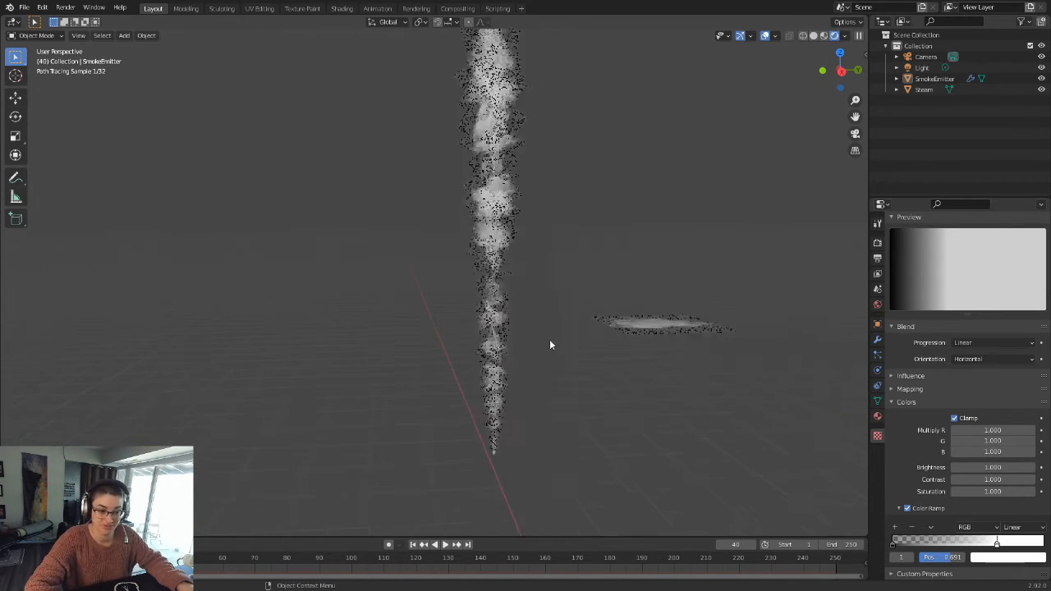
middle_drag(563, 451, 518, 309)
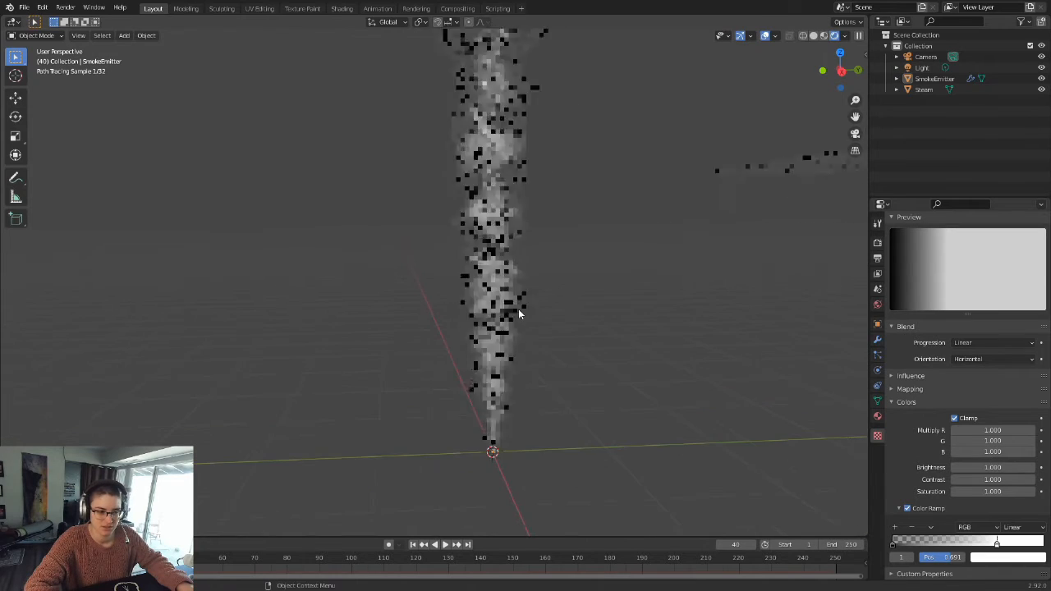
middle_drag(602, 392, 584, 371)
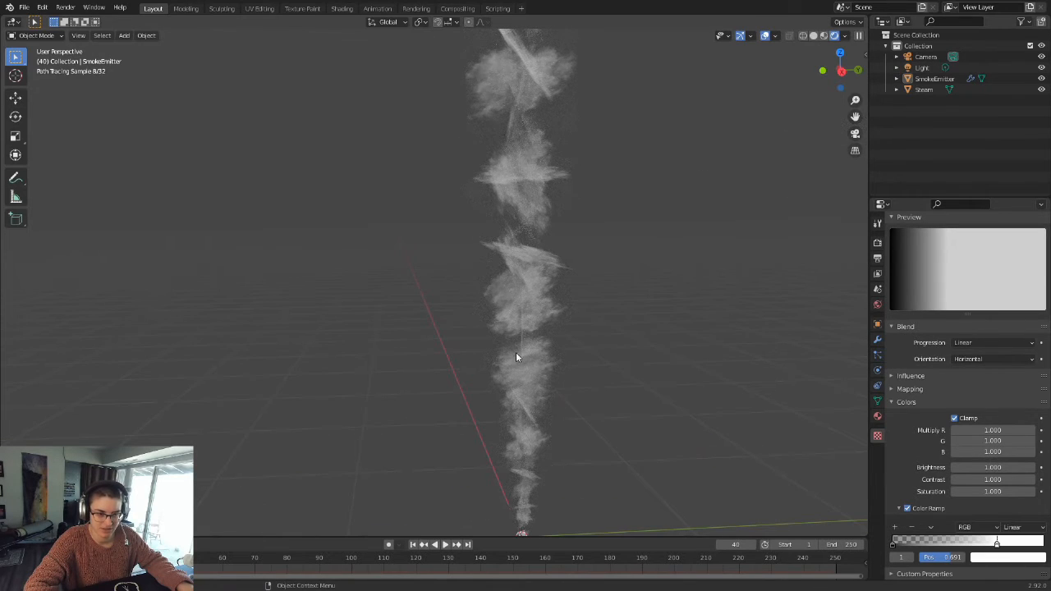
scroll(578, 348, down, 6)
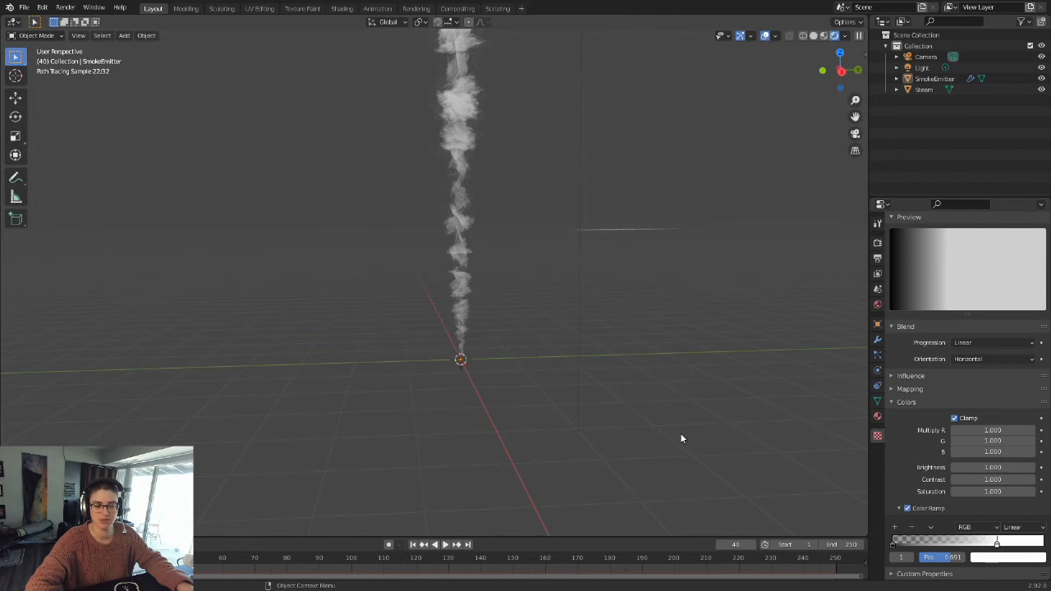
Step: Return to the first frame and expand the Physics section of the SmokeEmitter's particle settings
click(412, 544)
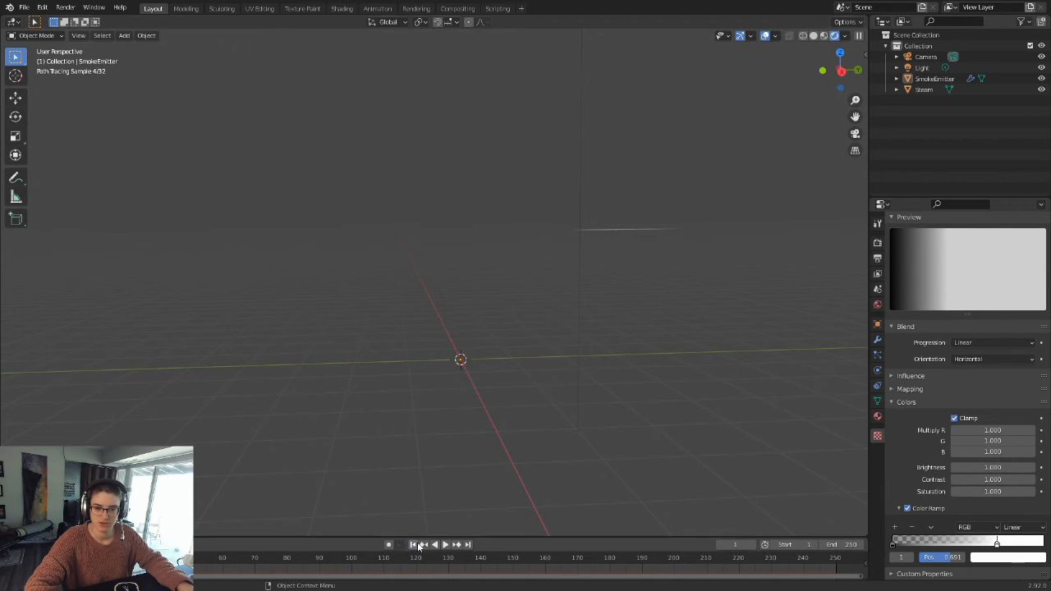
scroll(666, 425, up, 7)
shift+middle_drag(664, 436, 540, 364)
click(877, 355)
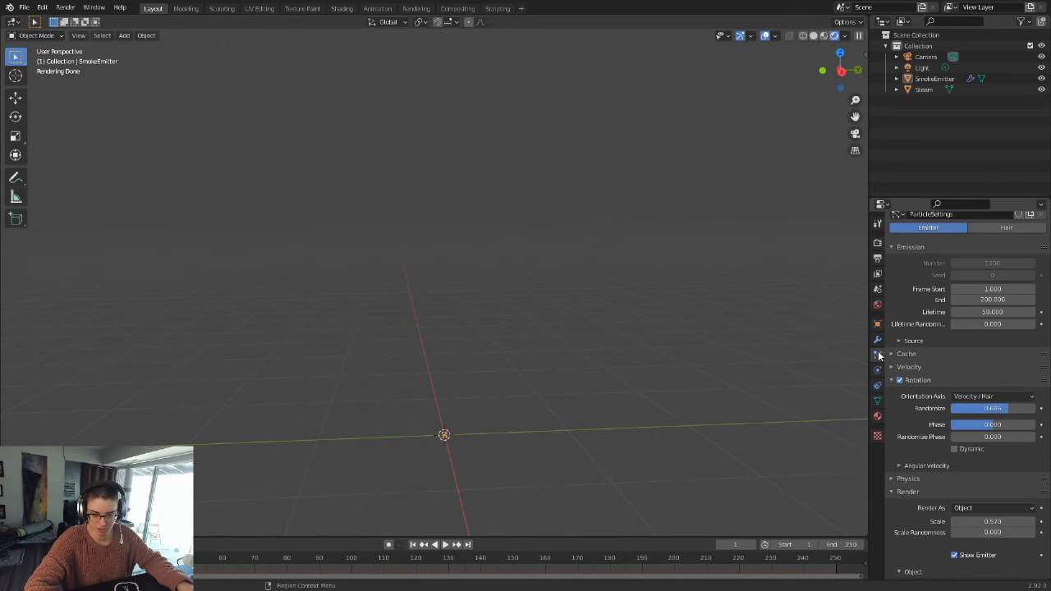
click(911, 478)
scroll(945, 477, down, 3)
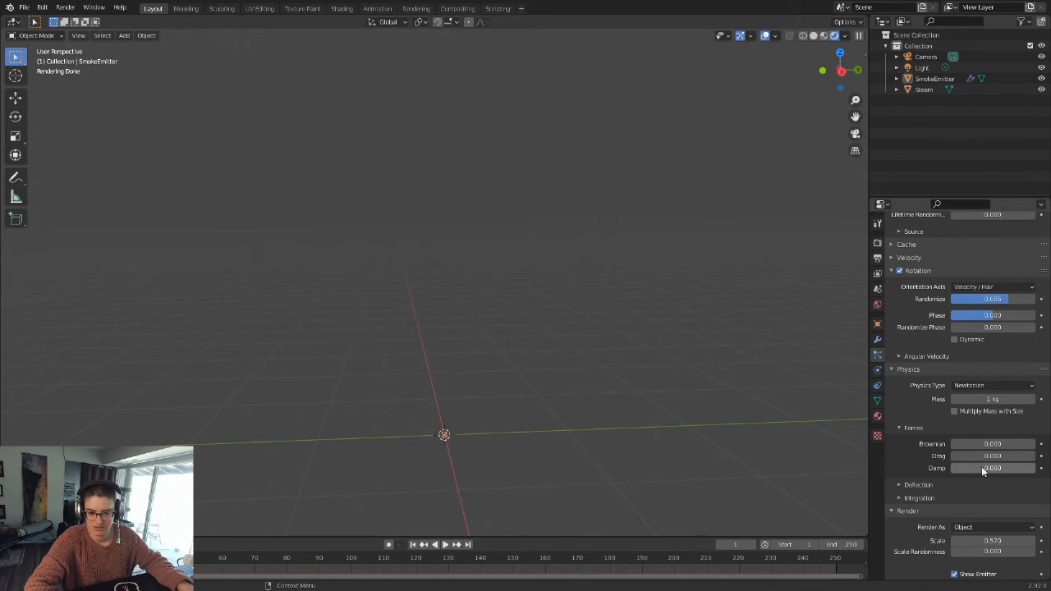
Step: Switch to solid shading, replay the emission from the first frame, and pause at frame 54 to examine the rising column
click(445, 544)
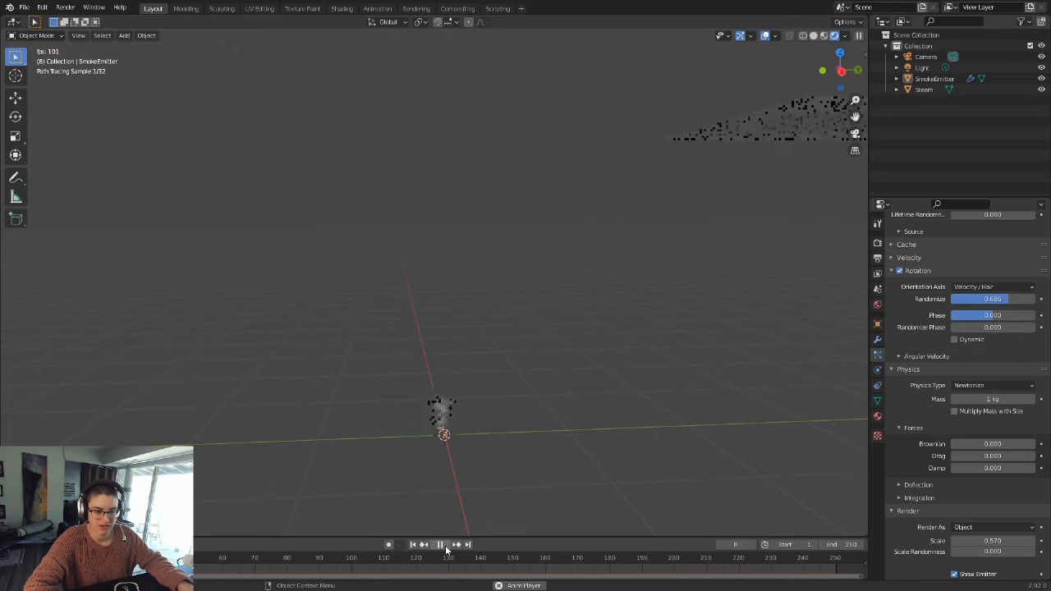
click(446, 547)
click(814, 36)
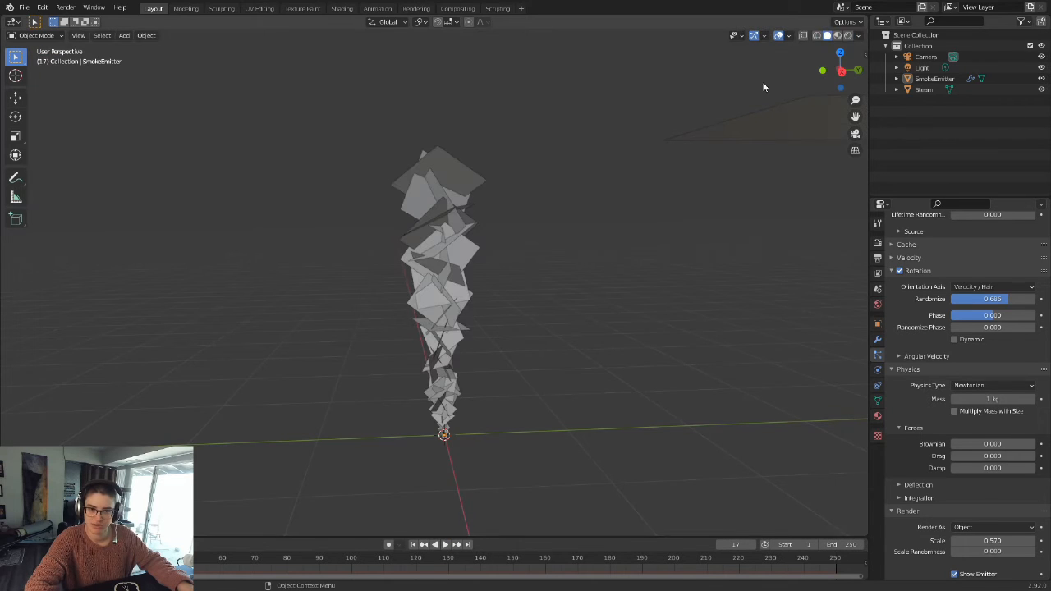
click(413, 544)
click(444, 545)
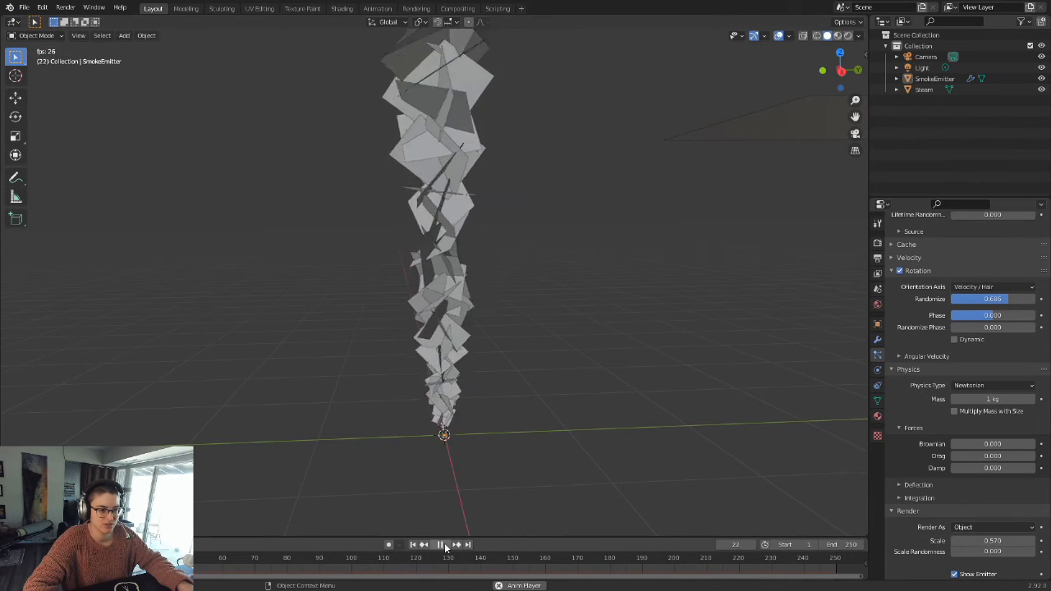
click(444, 545)
middle_drag(449, 487, 449, 376)
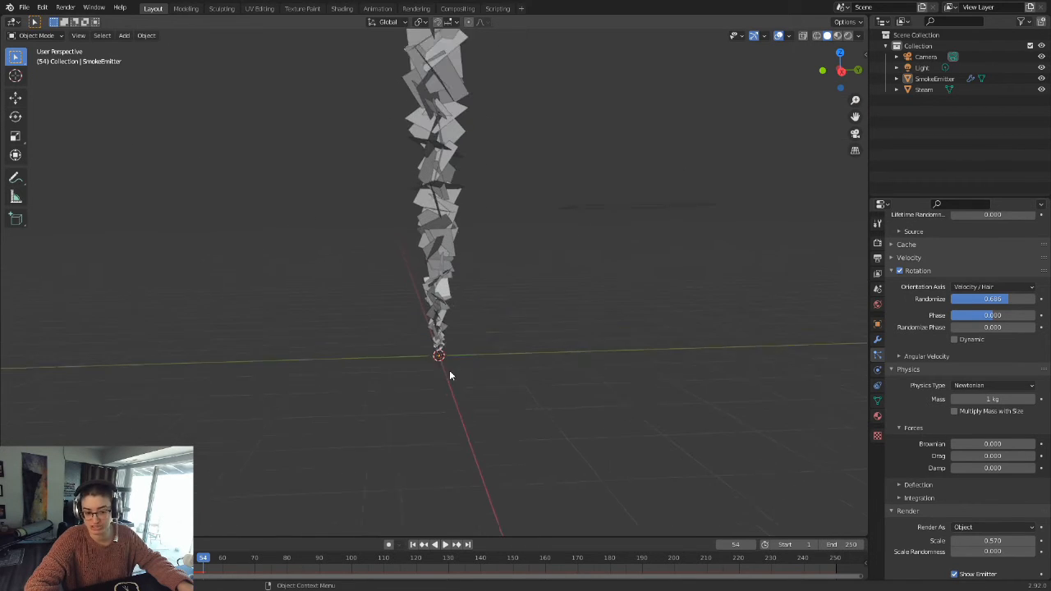
Step: Try a particle Damp of 0.667 from the first frame and play the emission to check how far the particles rise
click(414, 544)
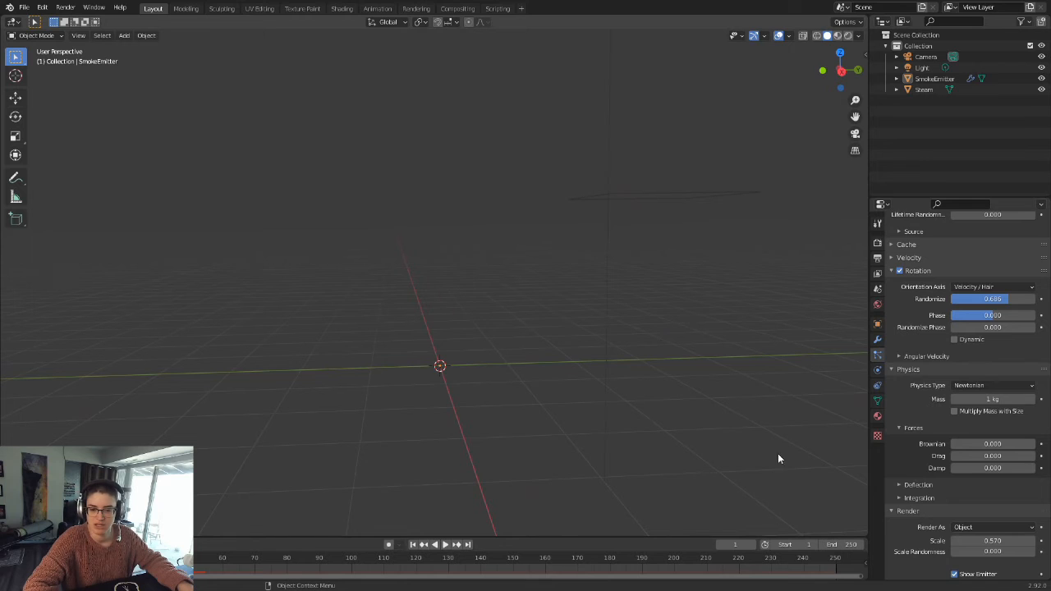
drag(977, 468, 1006, 468)
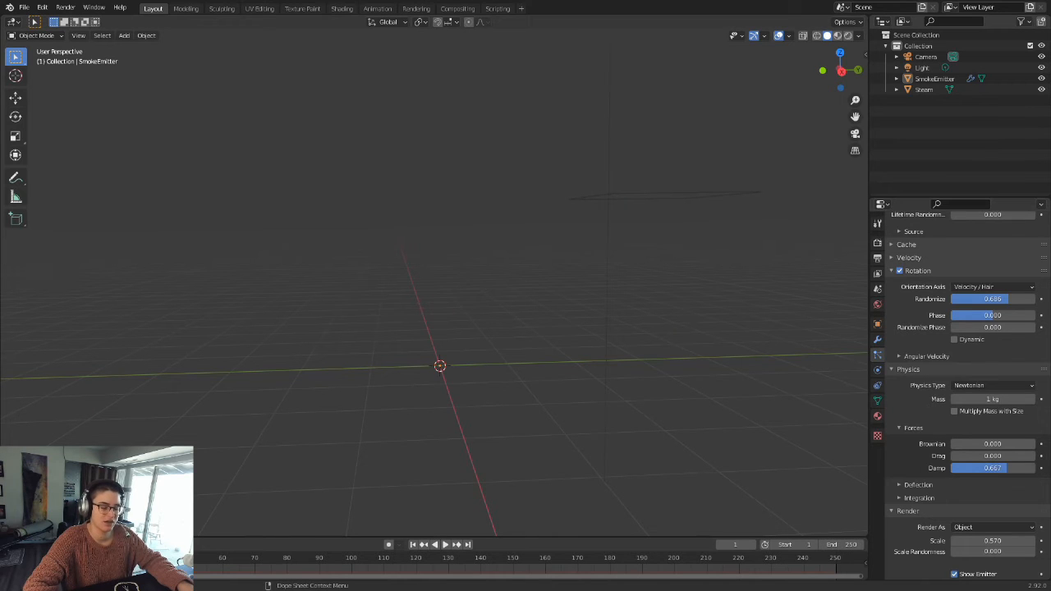
click(446, 544)
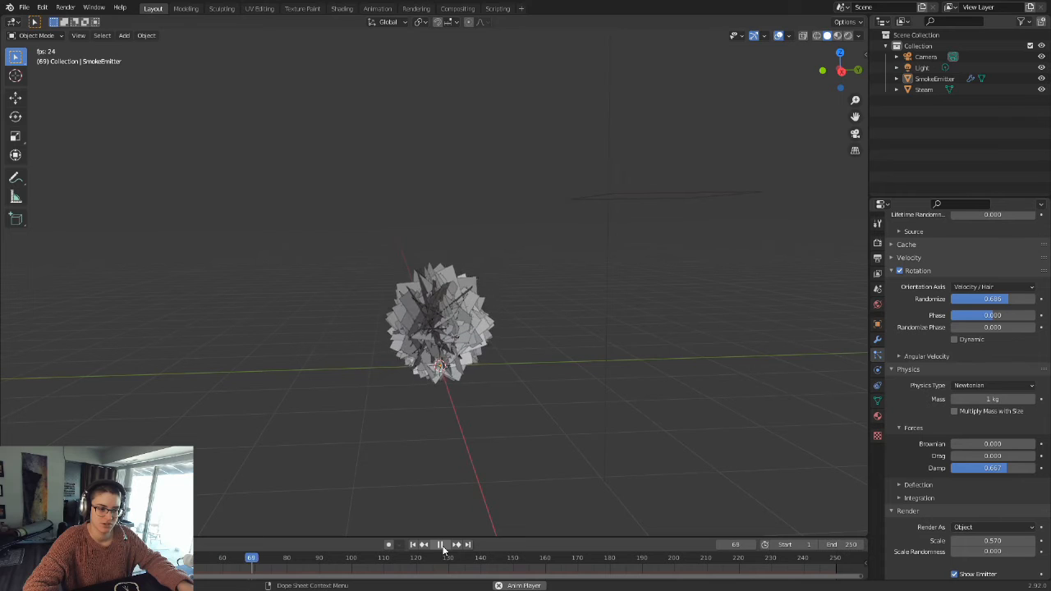
click(444, 547)
scroll(475, 412, up, 3)
mouse_move(474, 413)
middle_down()
mouse_move(503, 388)
mouse_move(474, 424)
middle_up()
Step: Return to the first frame, try a particle Damp of 0.333, and play the emission
click(413, 545)
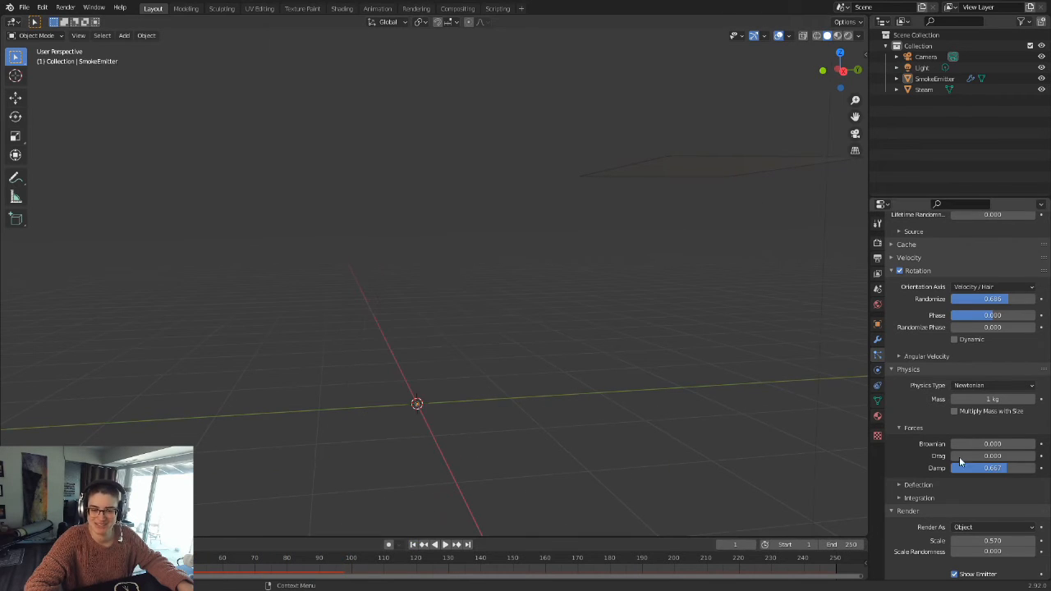
drag(1004, 468, 979, 468)
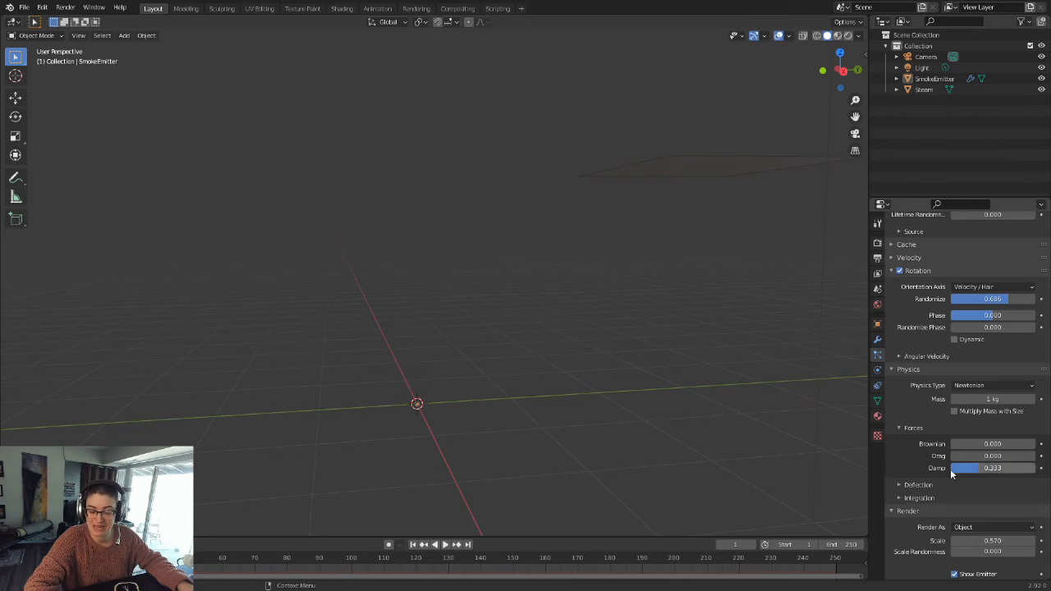
click(444, 545)
Step: Set the particle Damp to 0.135 and replay the emission from the first frame, pausing at frame 91
drag(994, 472, 978, 472)
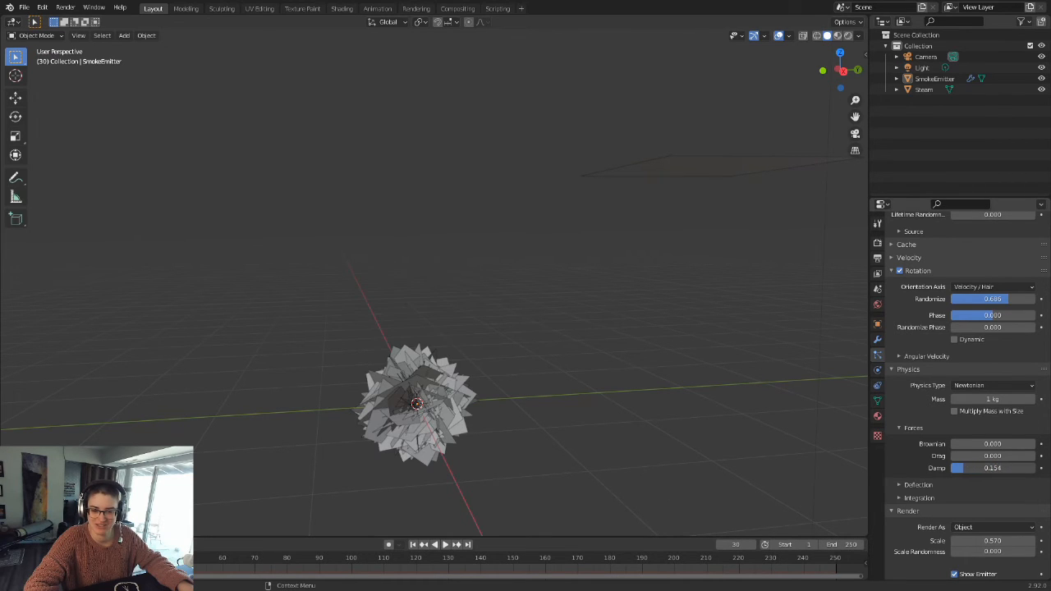
click(413, 545)
click(445, 545)
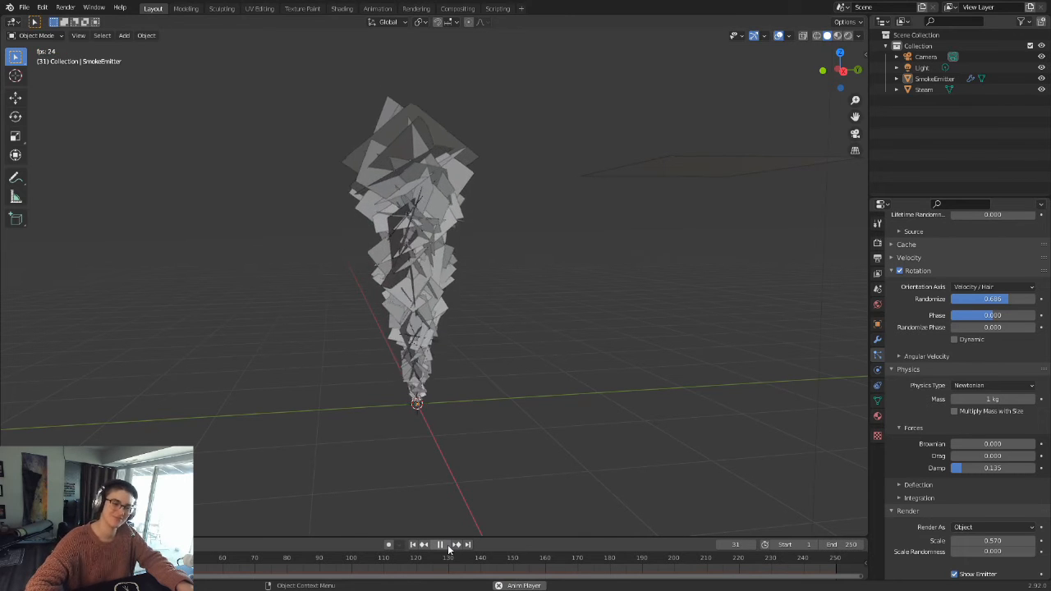
click(444, 545)
scroll(521, 188, down, 4)
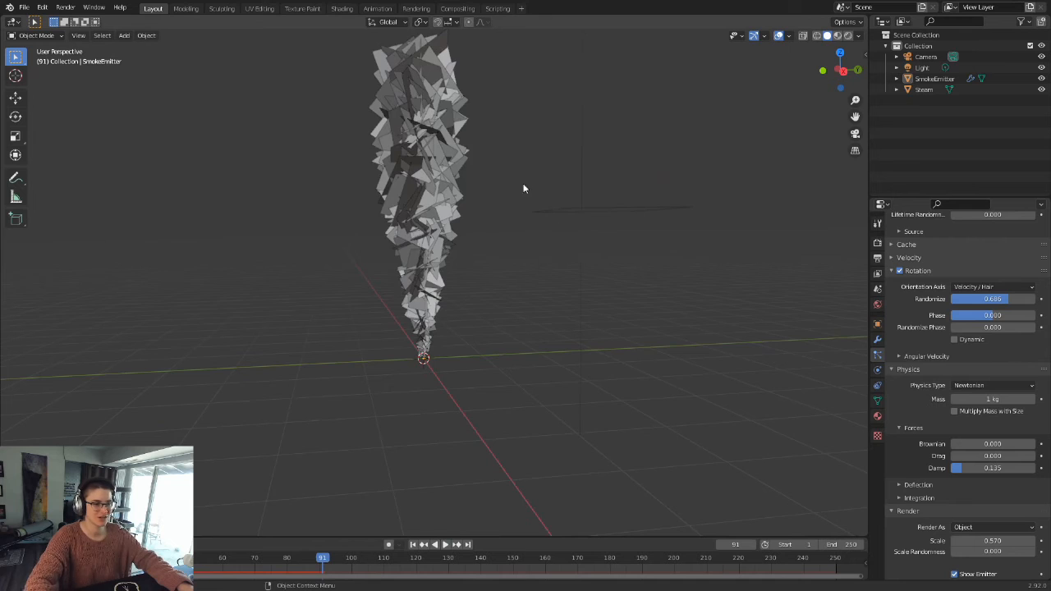
Step: Resume playback, review the damped column against the emission settings, and pause at frame 137
click(446, 546)
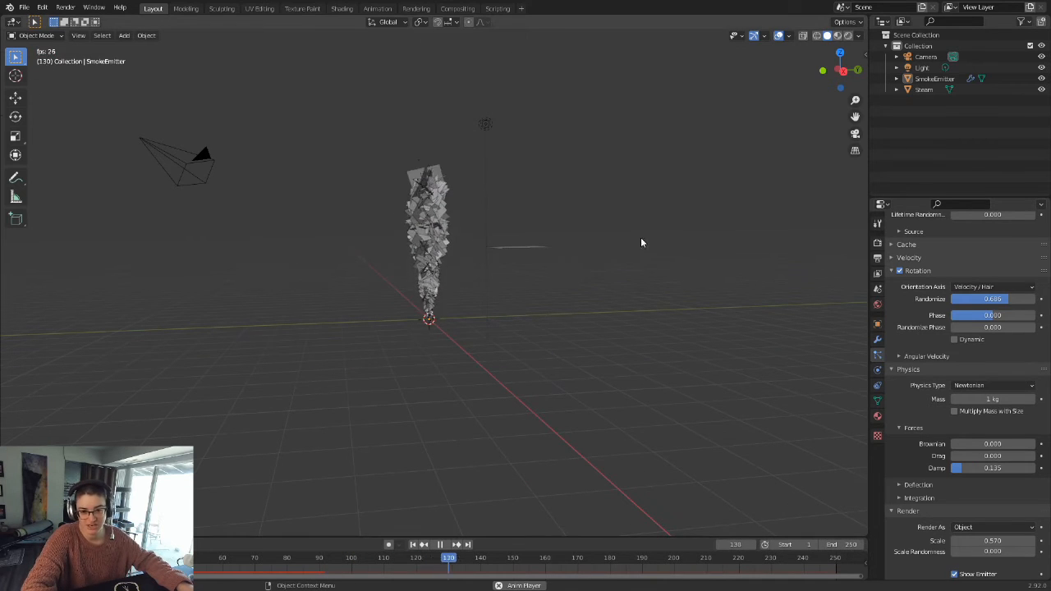
scroll(628, 234, up, 5)
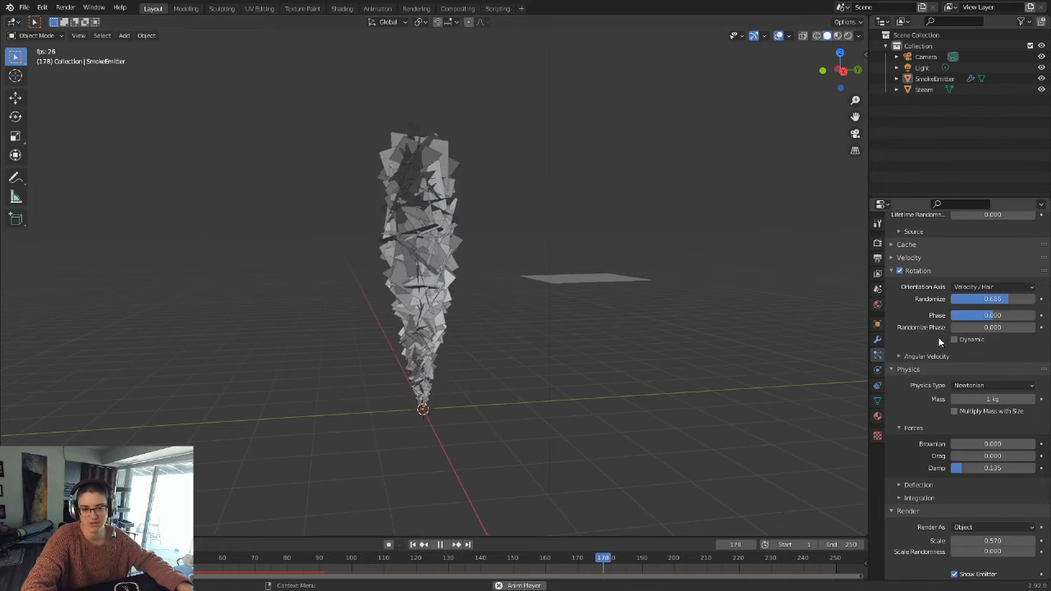
scroll(991, 363, up, 4)
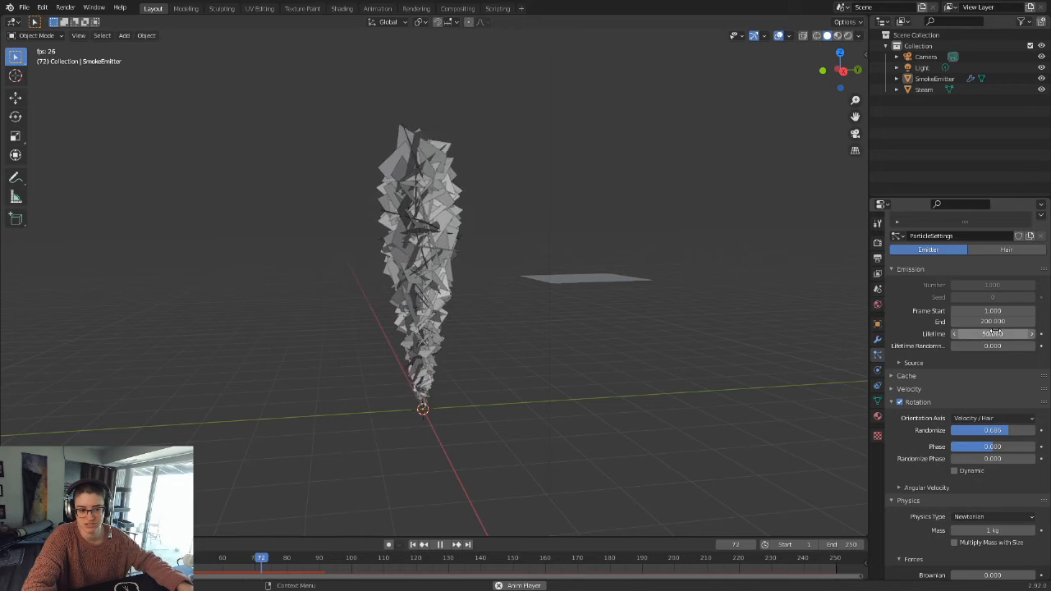
scroll(621, 282, up, 2)
middle_drag(514, 418, 528, 369)
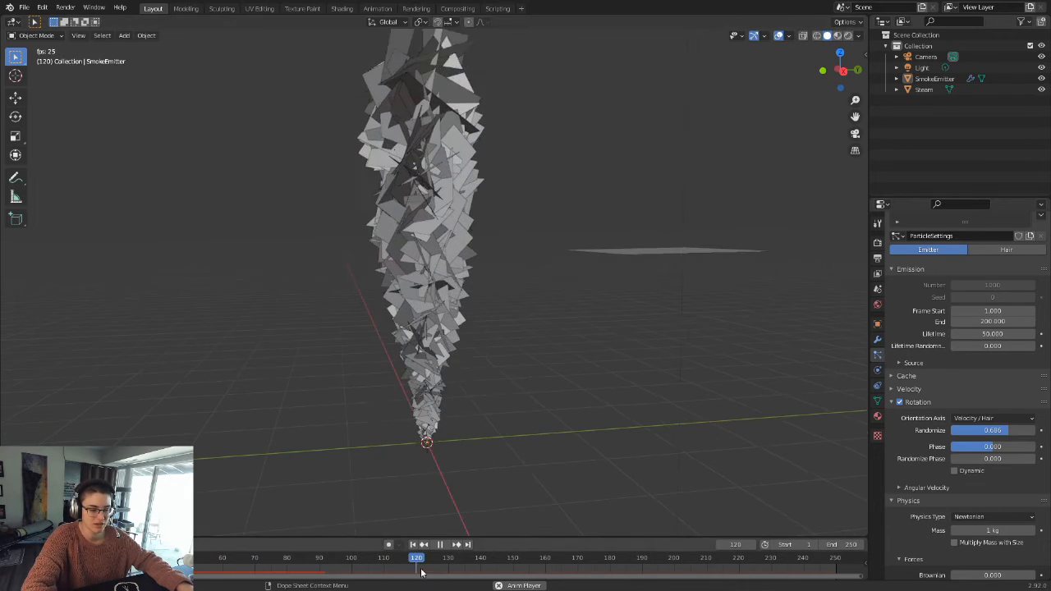
key(space)
Step: Preview the damped steam column in rendered shading and return to the first frame
click(848, 35)
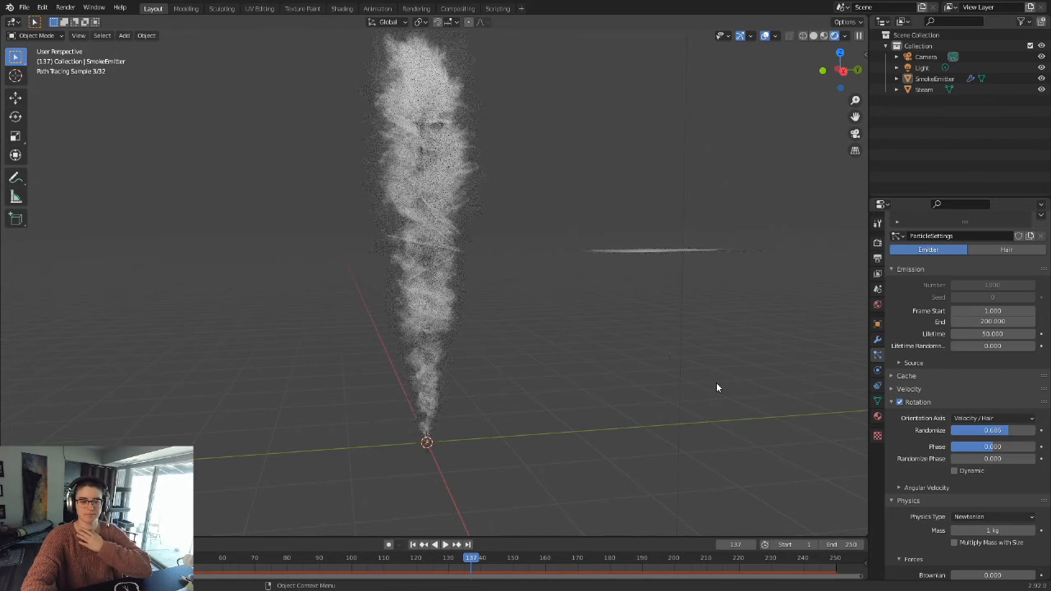
scroll(941, 488, down, 5)
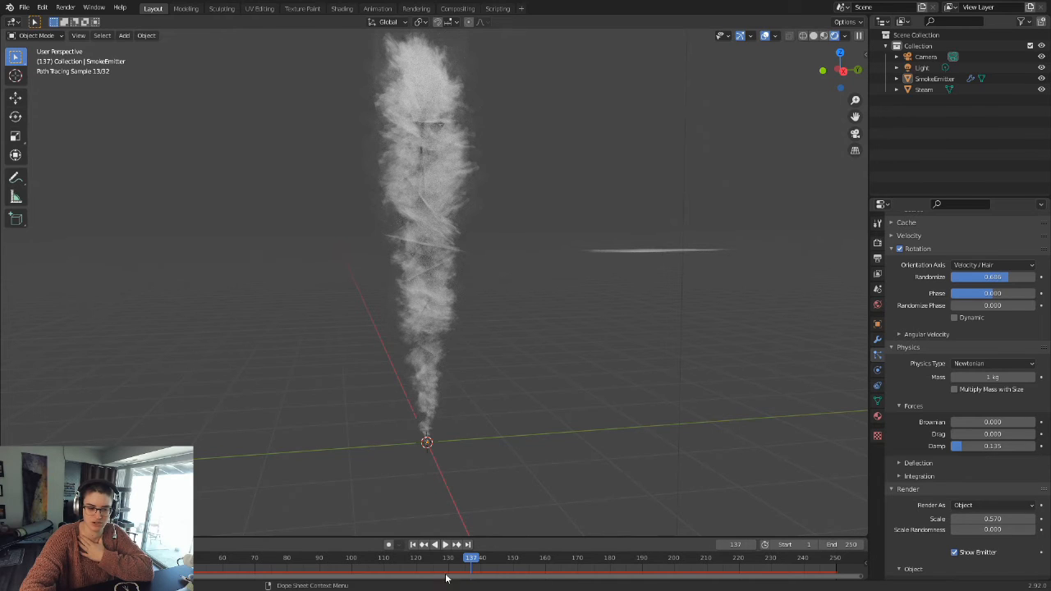
click(412, 544)
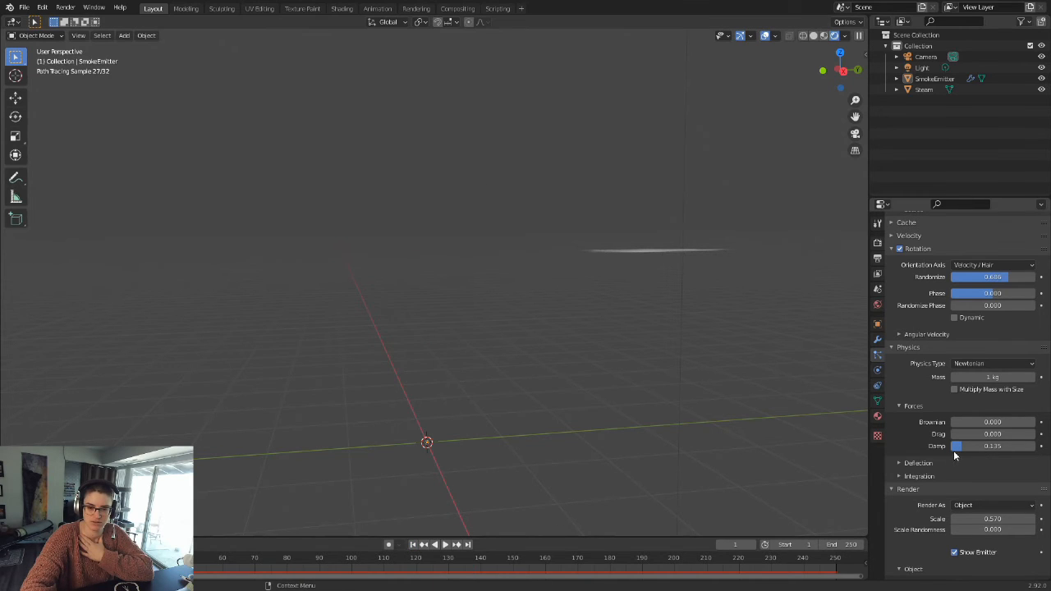
Step: Raise the particle Damp to 0.256 and play the emission in rendered shading, pausing at frame 86
drag(957, 446, 971, 446)
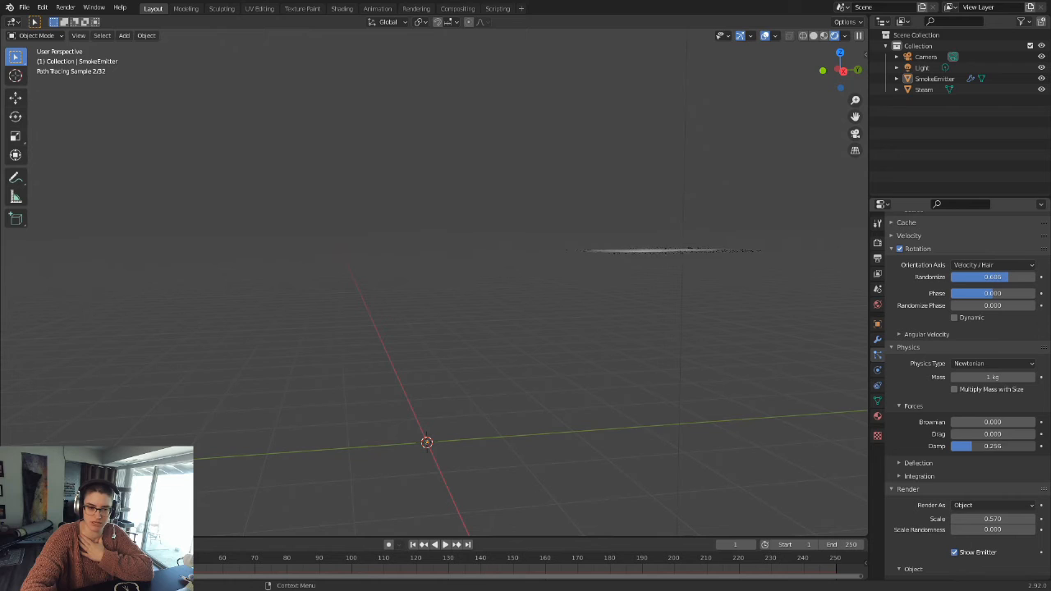
click(445, 545)
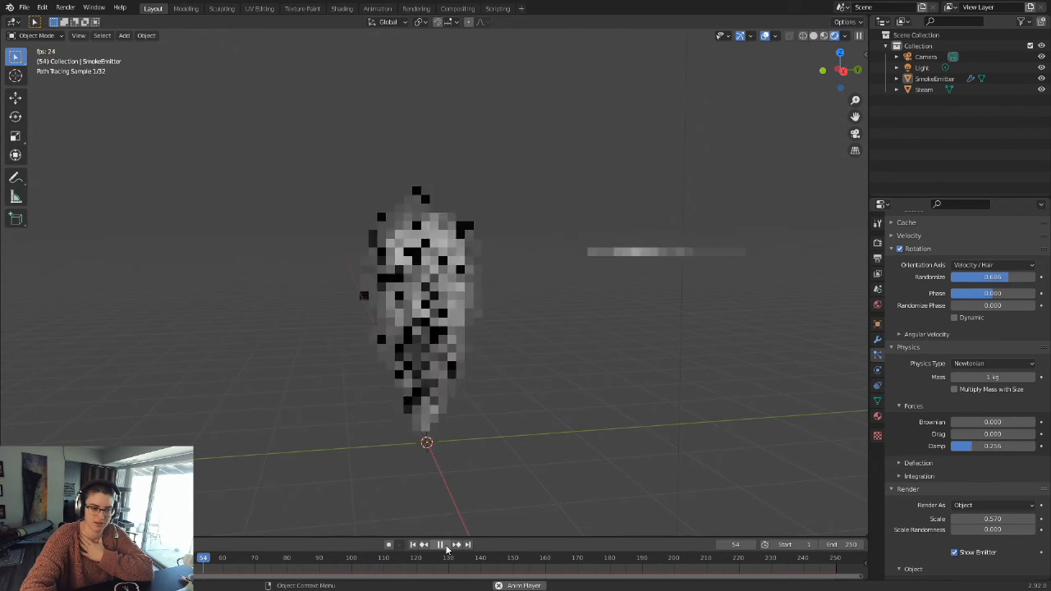
click(446, 545)
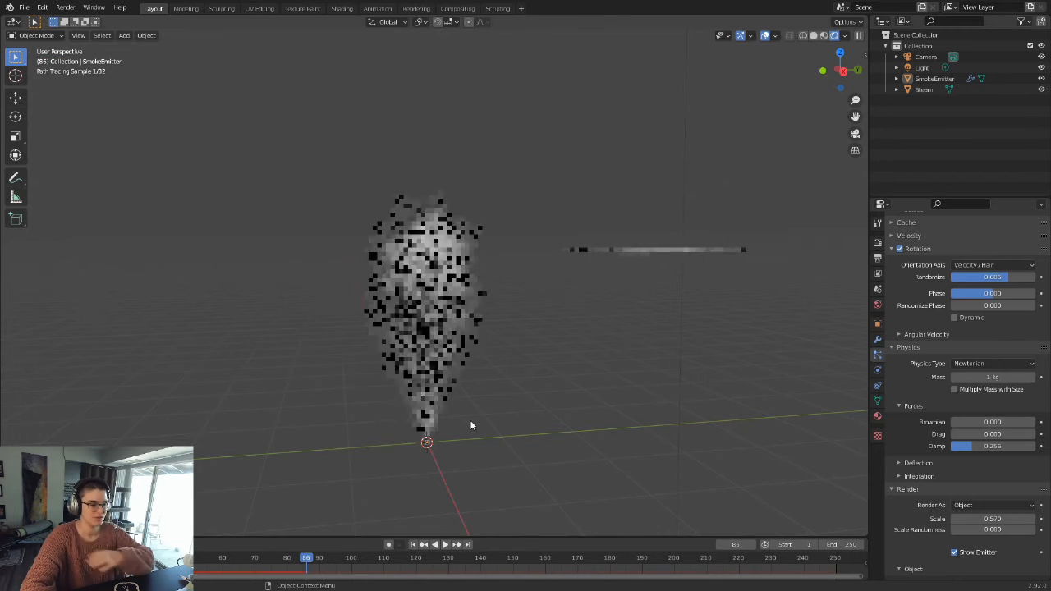
scroll(496, 308, up, 2)
shift+middle_drag(542, 370, 554, 328)
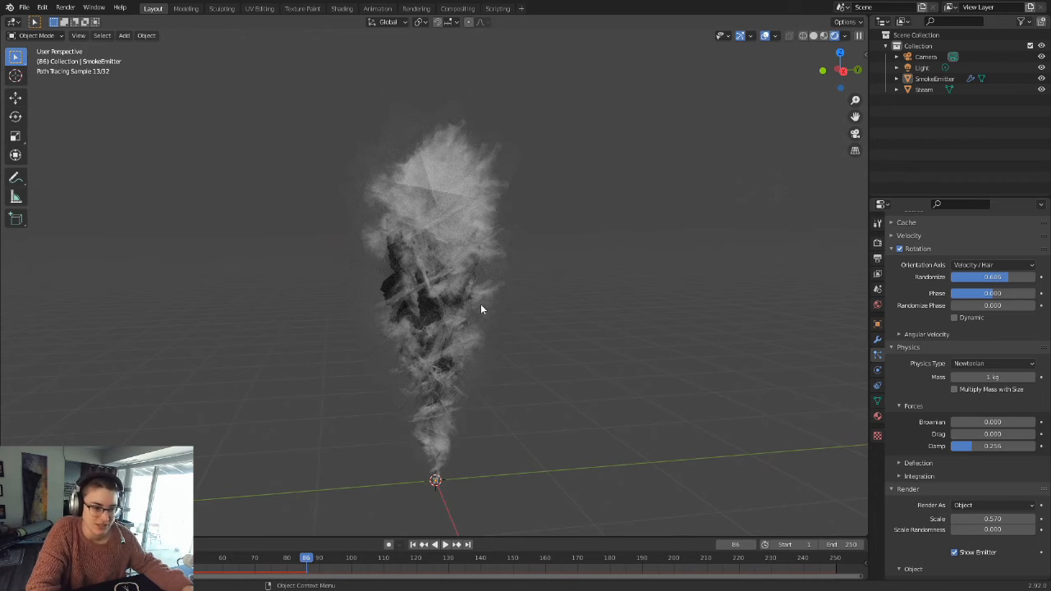
Step: Try 25 for the Transparency max bounces in the render light paths, and settle on 30 to clear the dark patches in the steam
scroll(459, 297, up, 2)
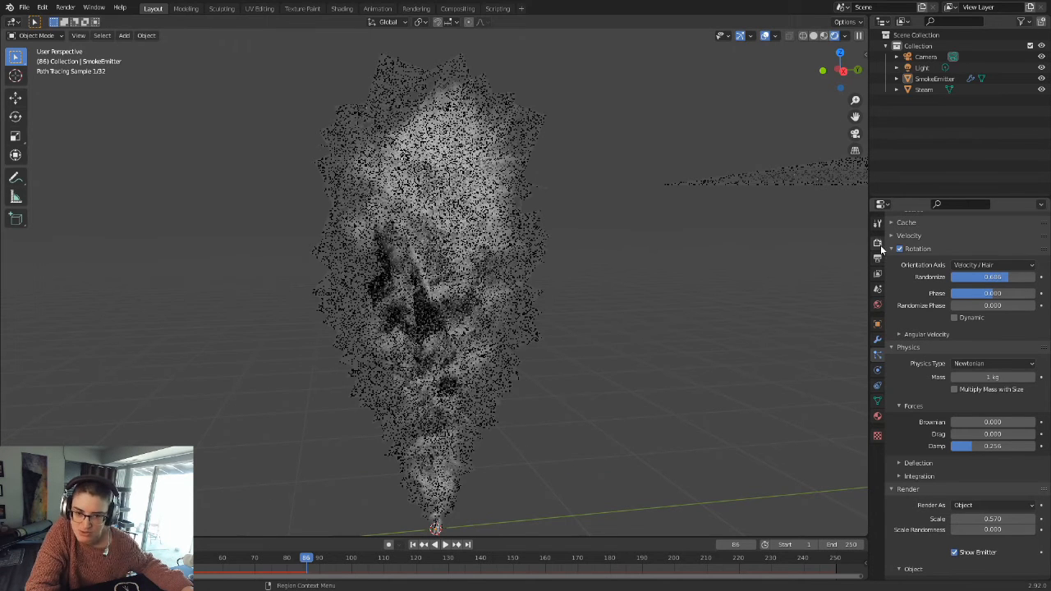
click(877, 243)
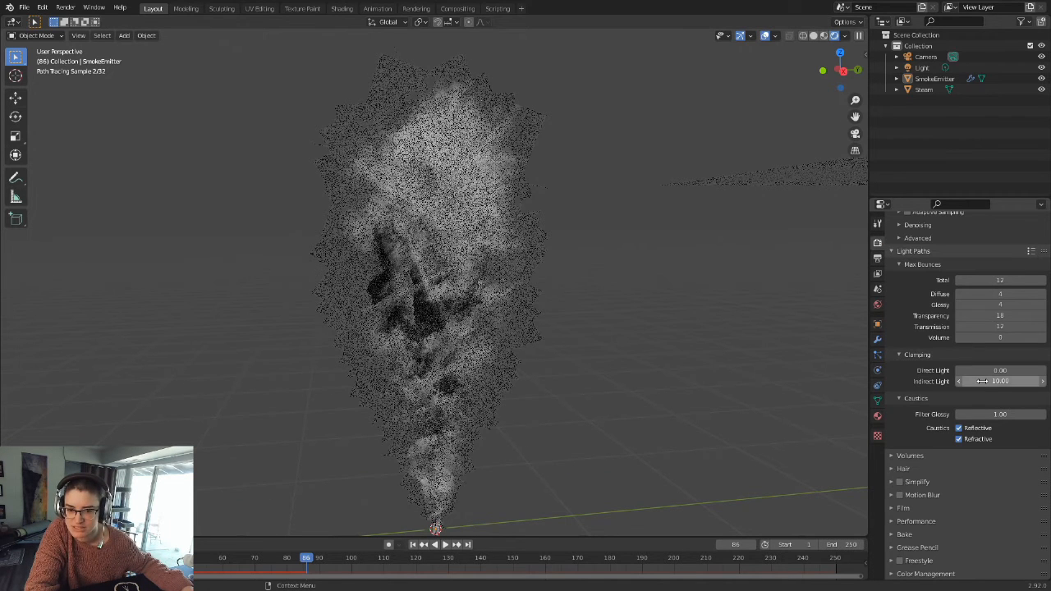
click(1016, 317)
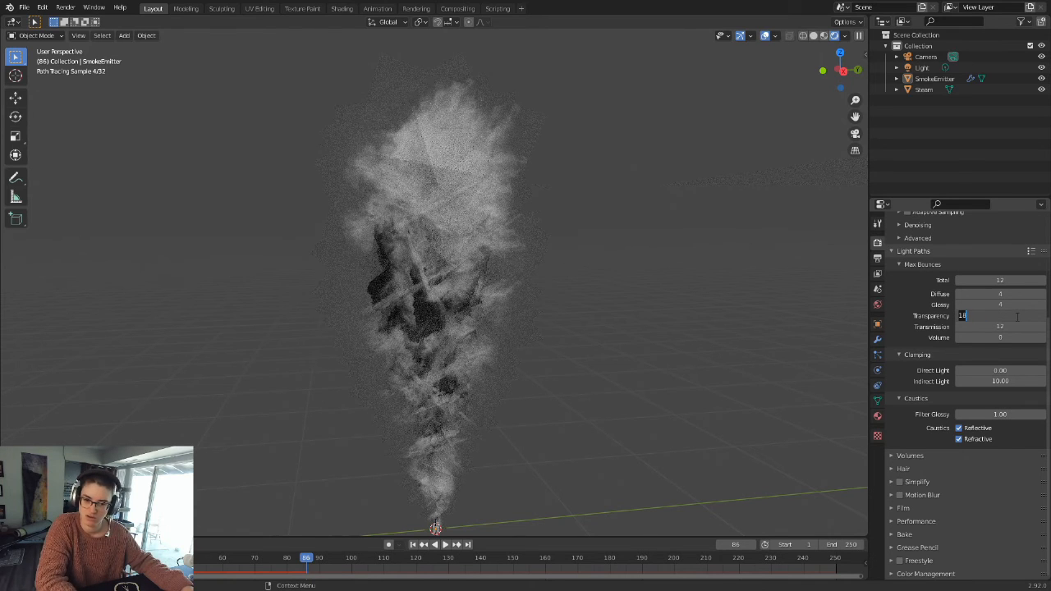
text(25)
key(Return)
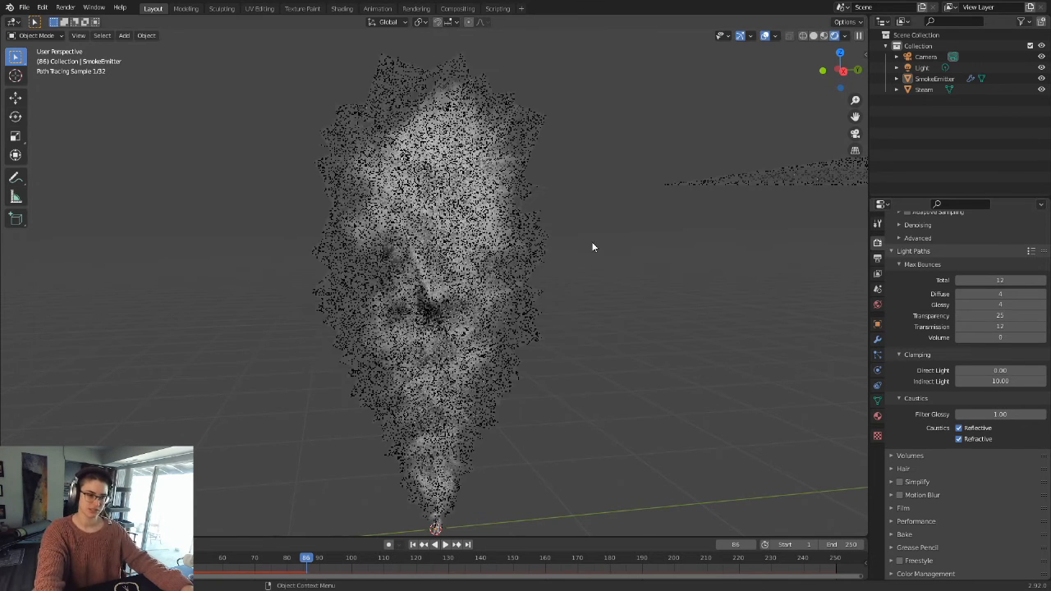
click(1001, 317)
text(30)
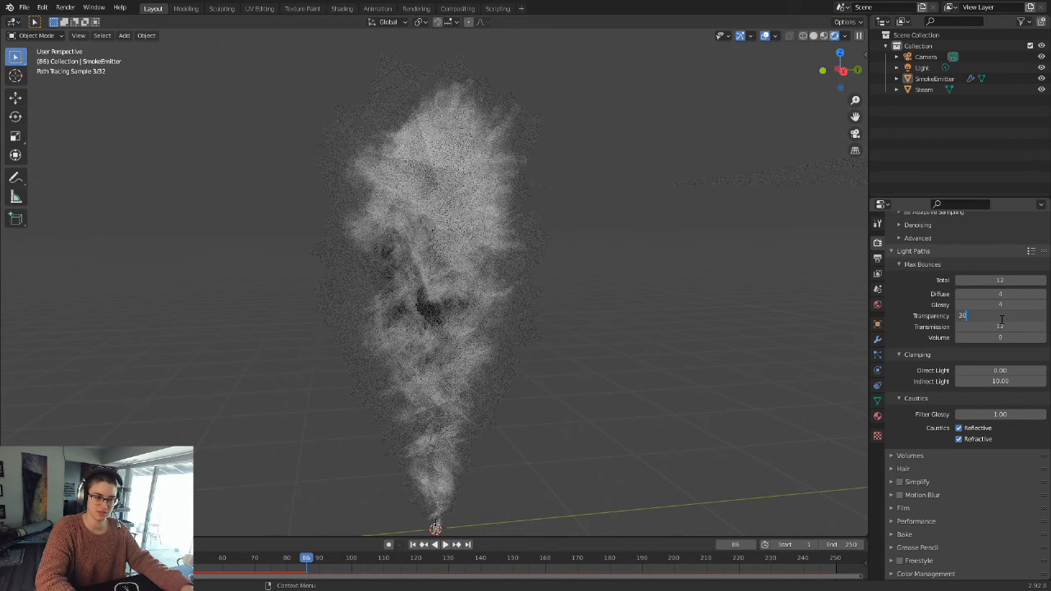
key(Return)
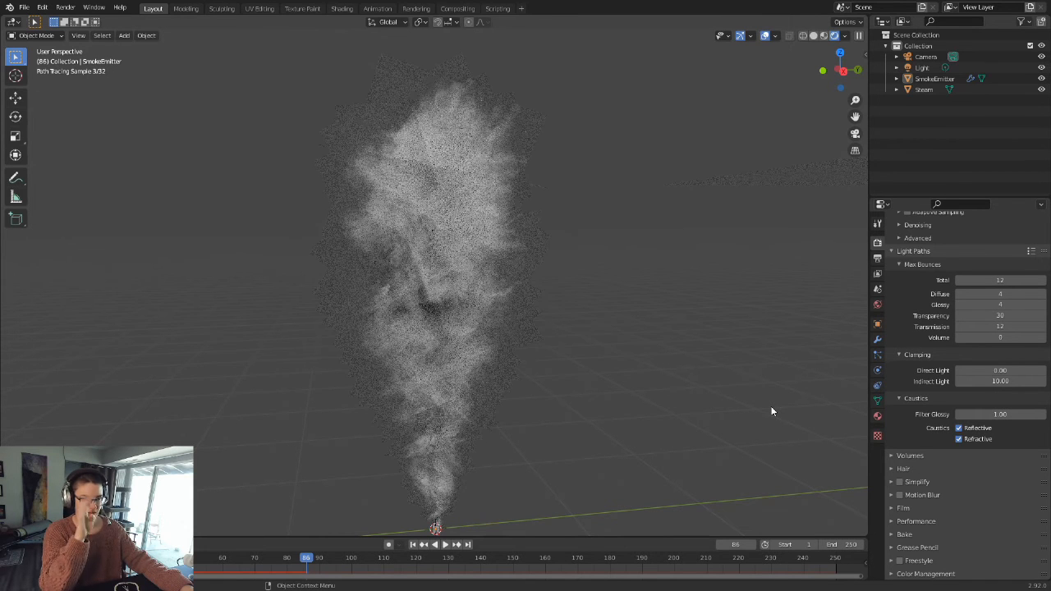
middle_drag(602, 331, 623, 277)
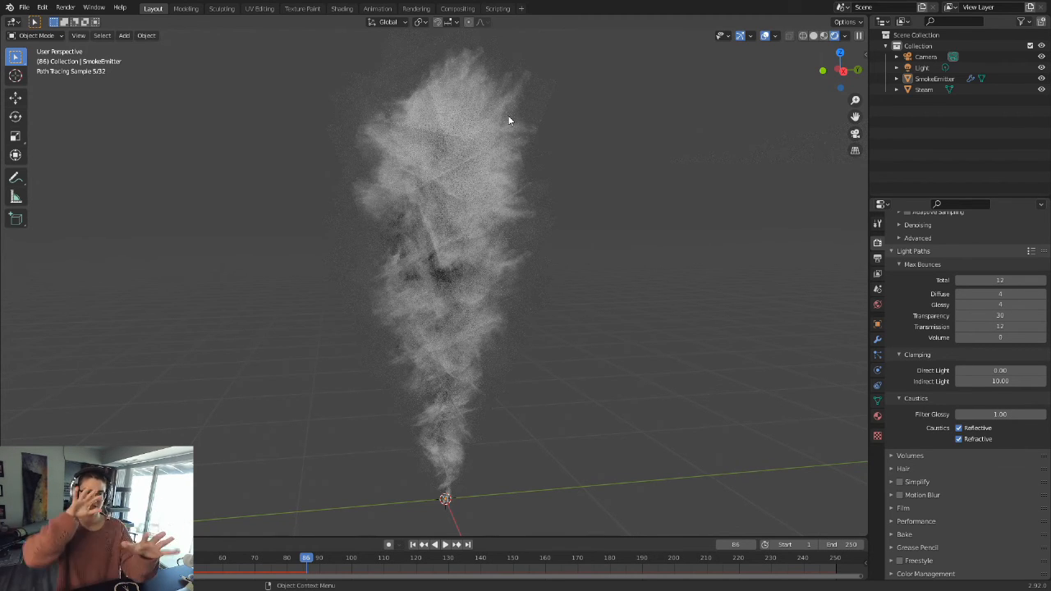
Step: Show the steam planes in solid shading and replay the emission from the first frame, pausing at frame 88
click(813, 35)
scroll(585, 324, down, 2)
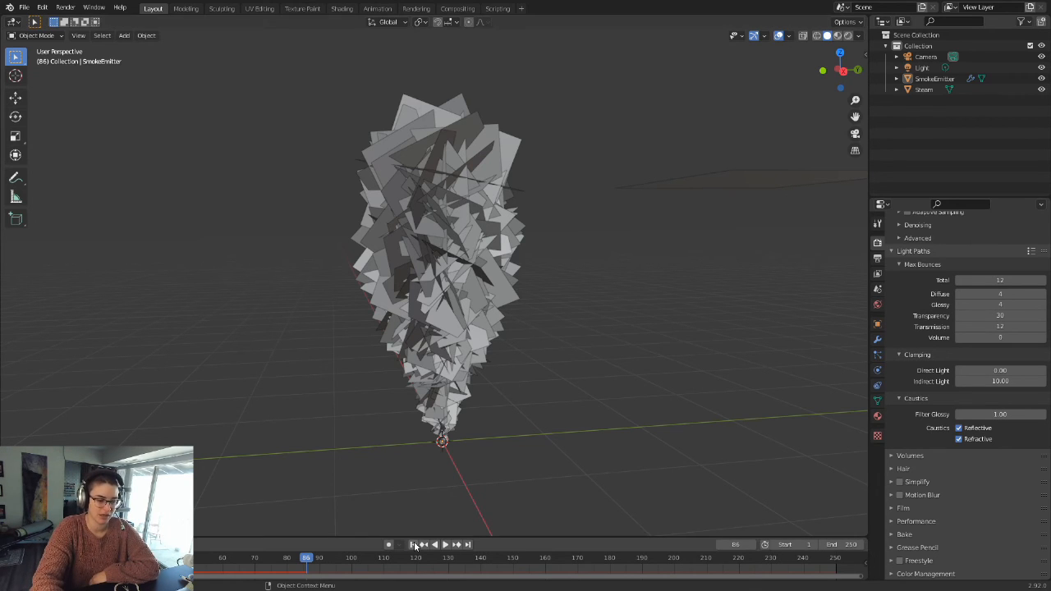
key(shift+Left)
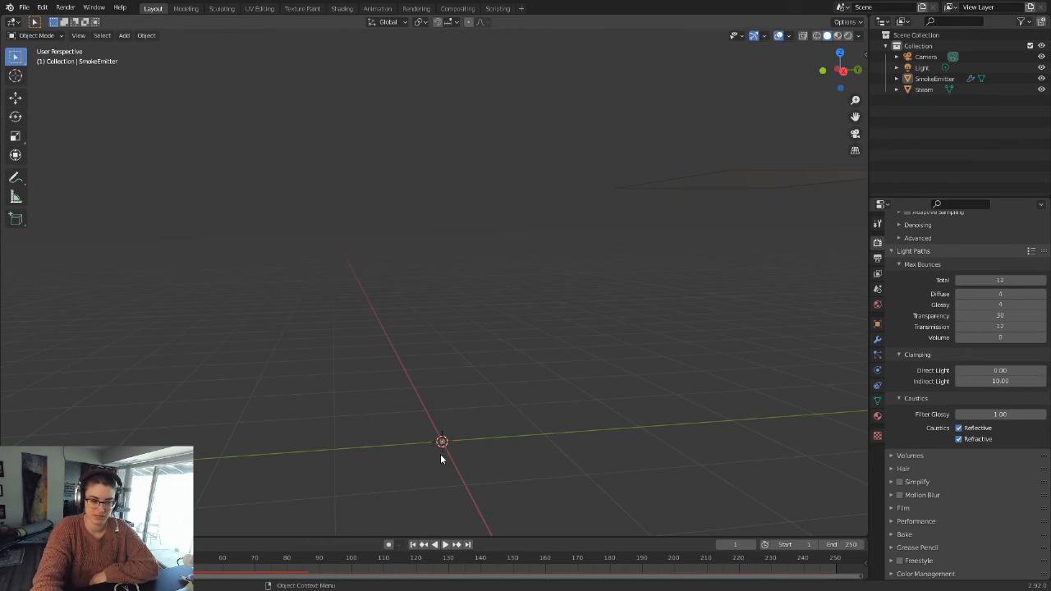
click(445, 545)
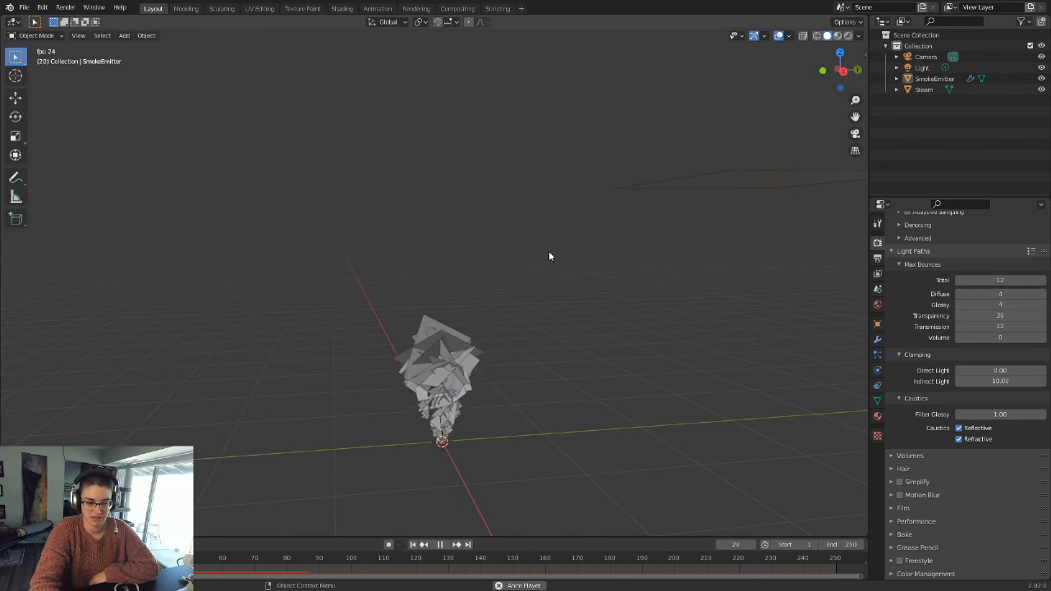
click(442, 546)
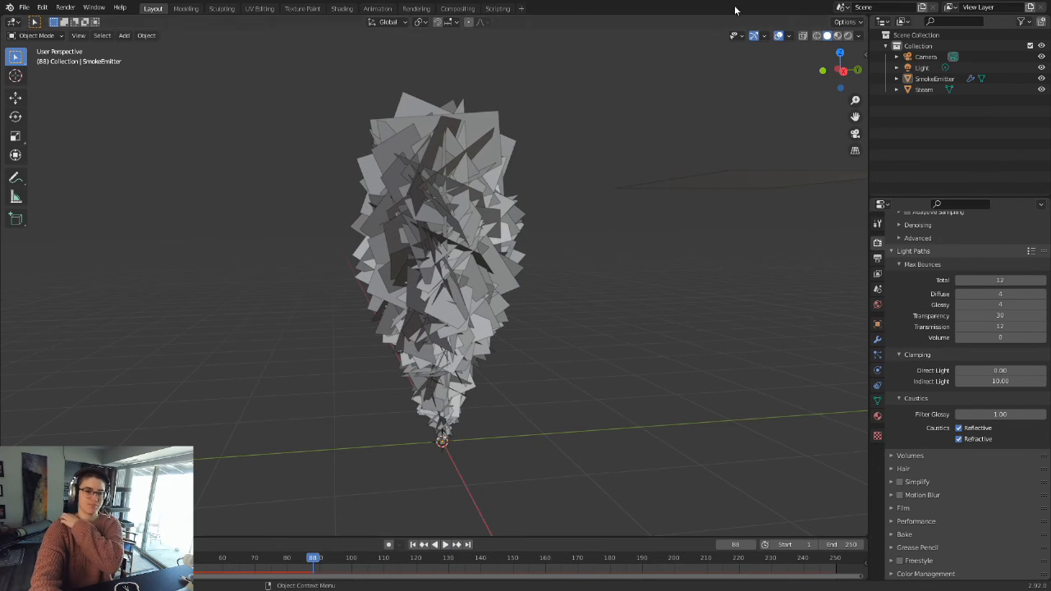
Step: Preview the steam column in rendered shading and select the SmokeEmitter by boxing around its particles
click(846, 35)
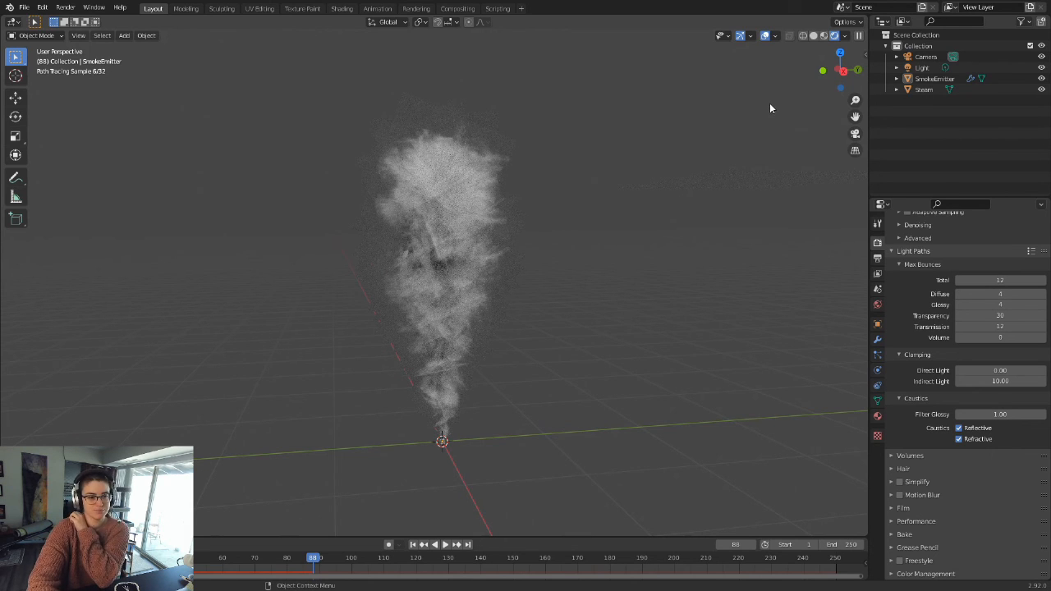
drag(338, 103, 568, 341)
drag(284, 78, 573, 475)
drag(333, 102, 428, 351)
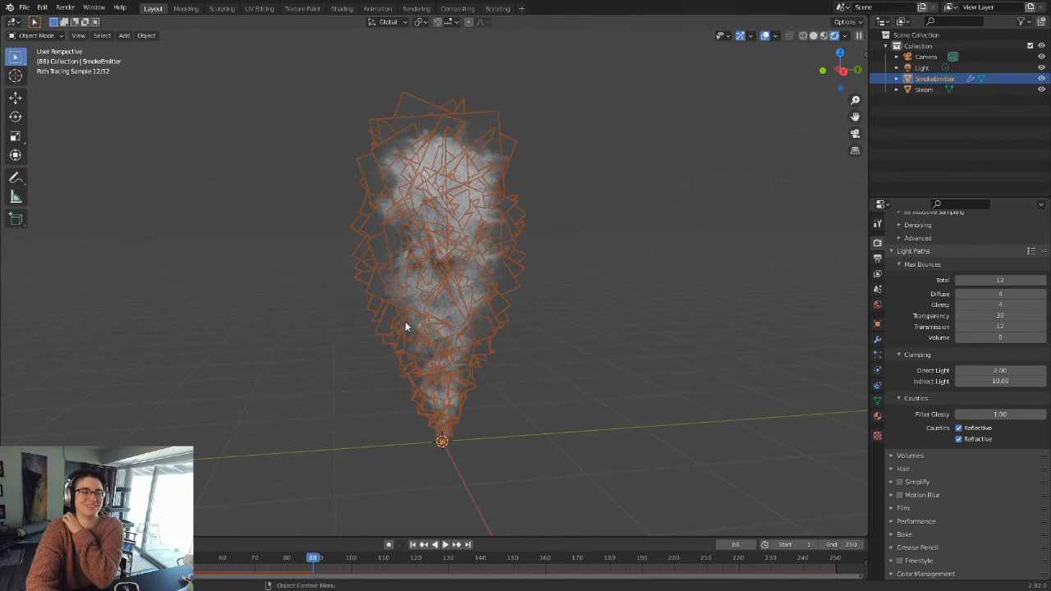
drag(327, 117, 536, 435)
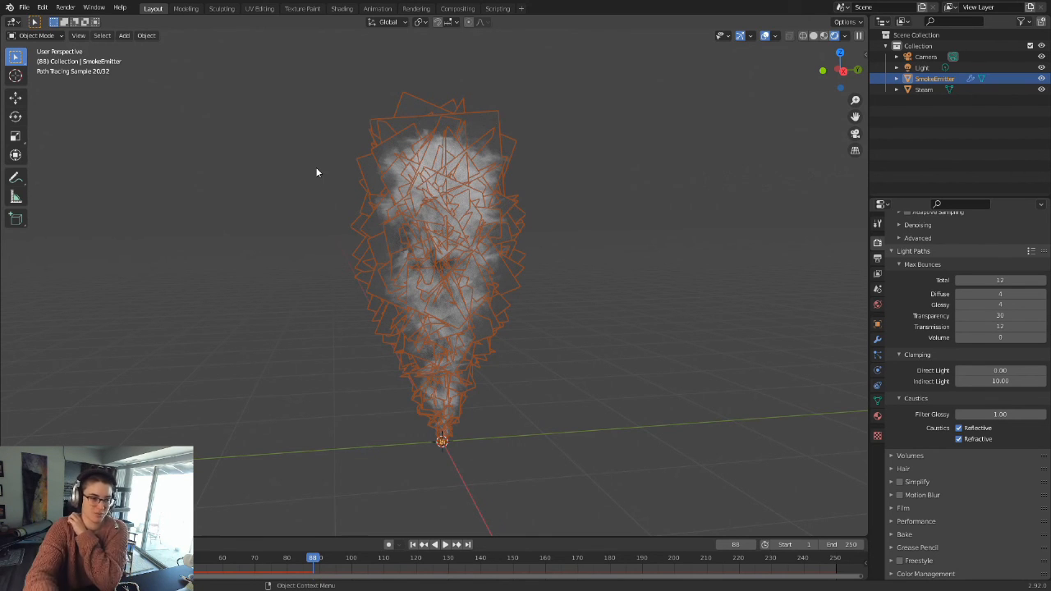
drag(305, 93, 540, 468)
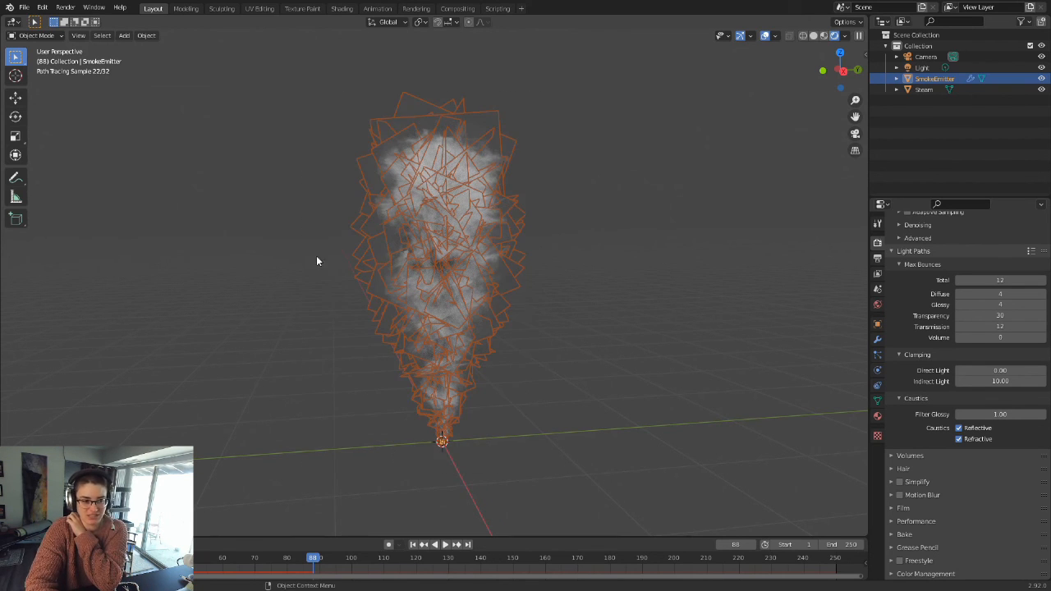
scroll(421, 86, up, 1)
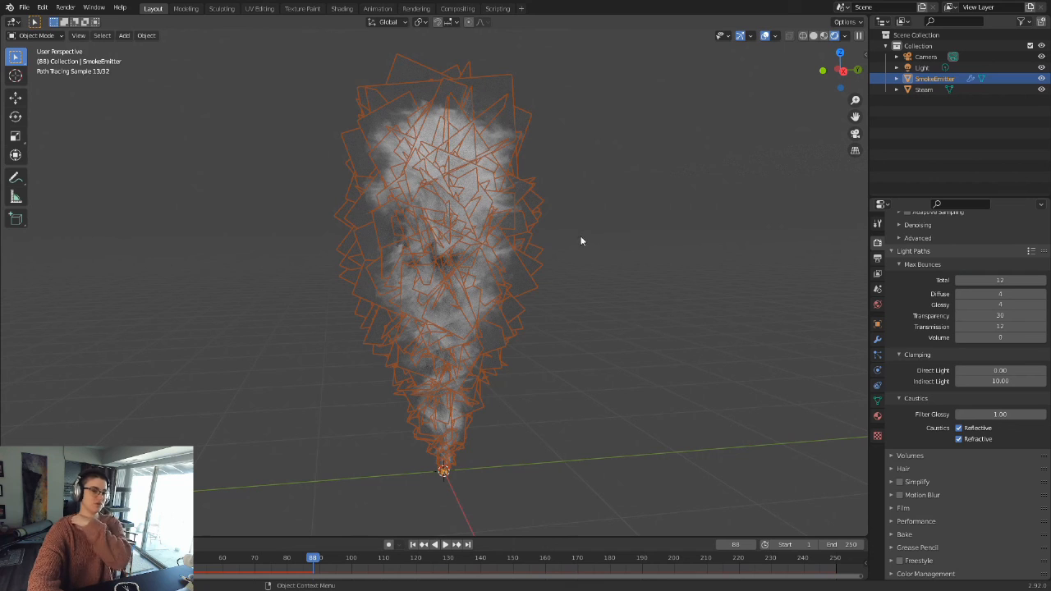
Step: Return to solid shading and view the selected particle column from another angle
click(812, 39)
scroll(656, 275, down, 5)
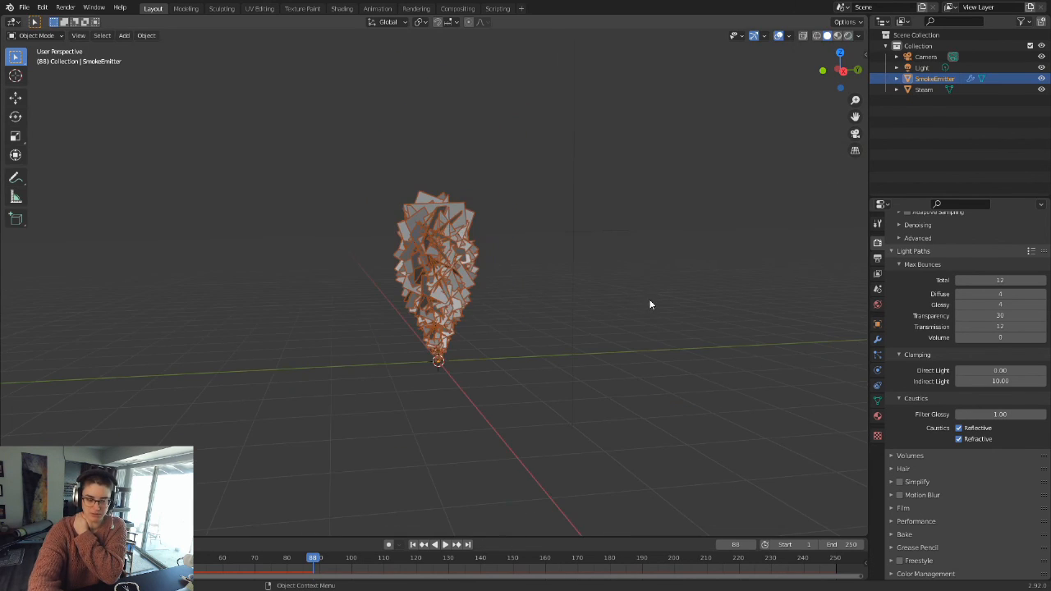
middle_drag(612, 308, 608, 308)
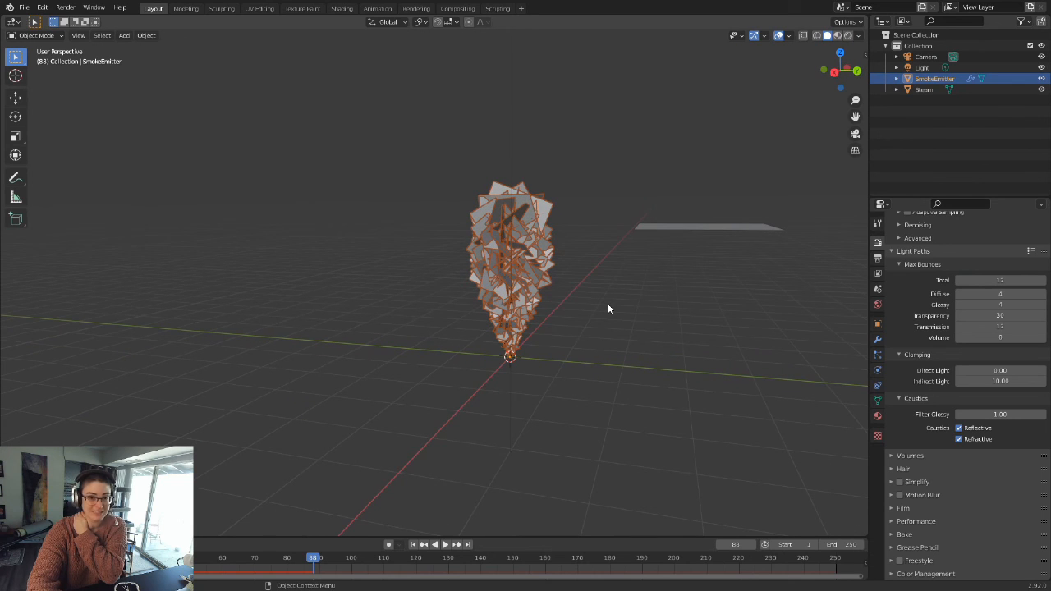